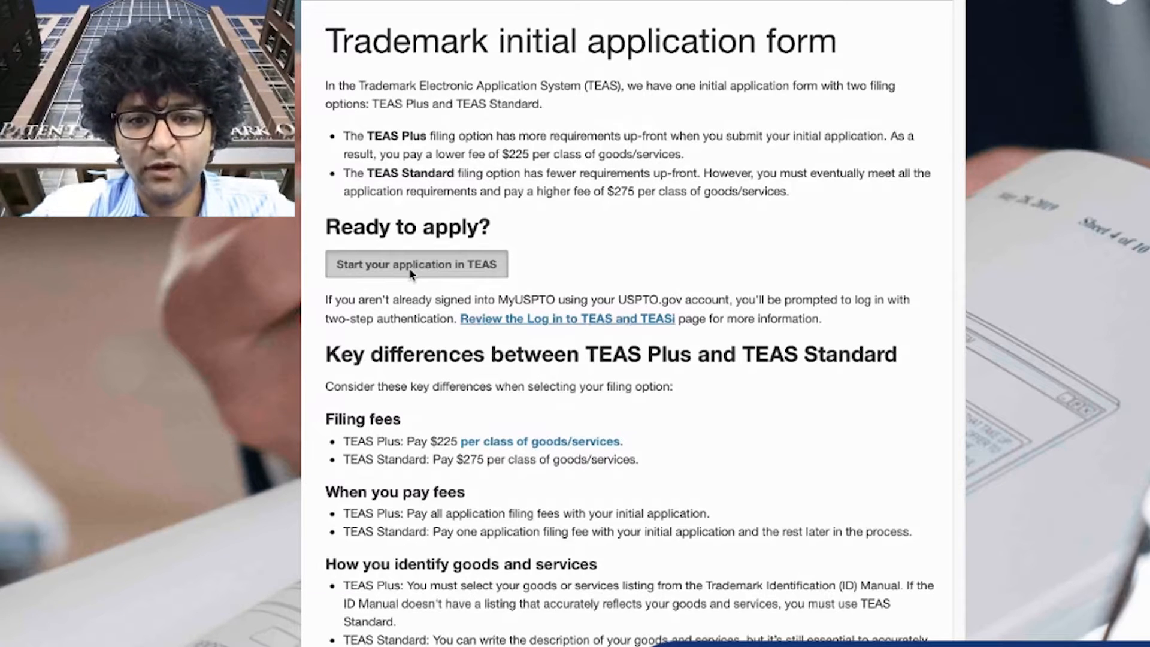
Start a TEAS application, keep the TEAS Plus filing option, and answer No to whether an attorney is filing
left_click(410, 270)
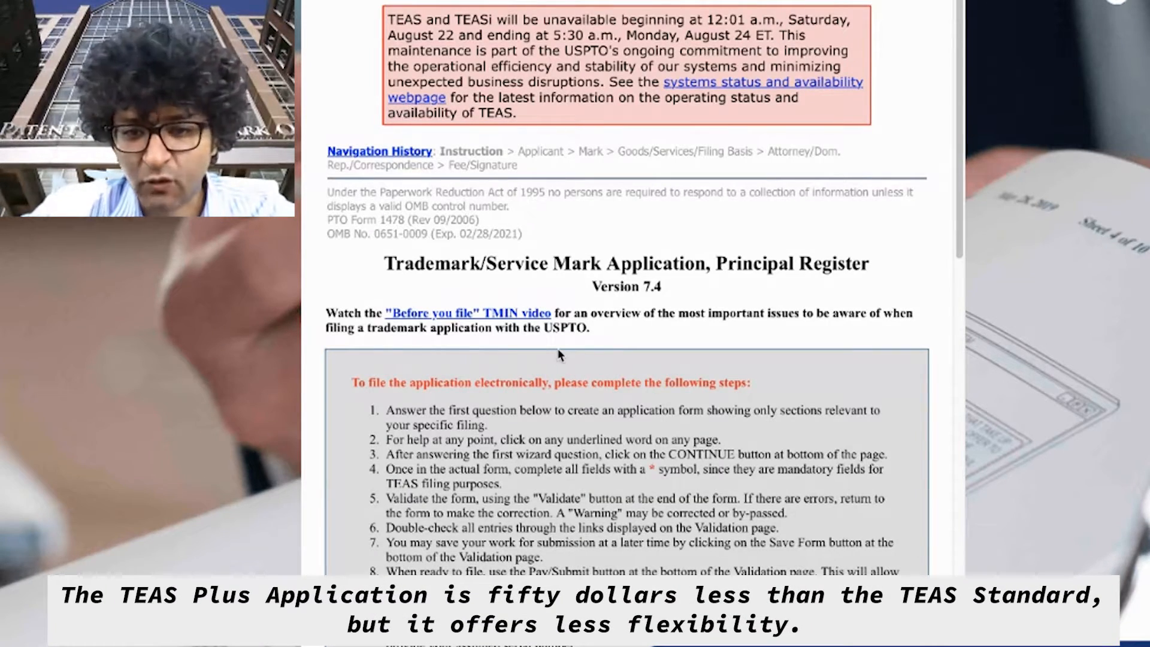
scroll(558, 355, "down", 10)
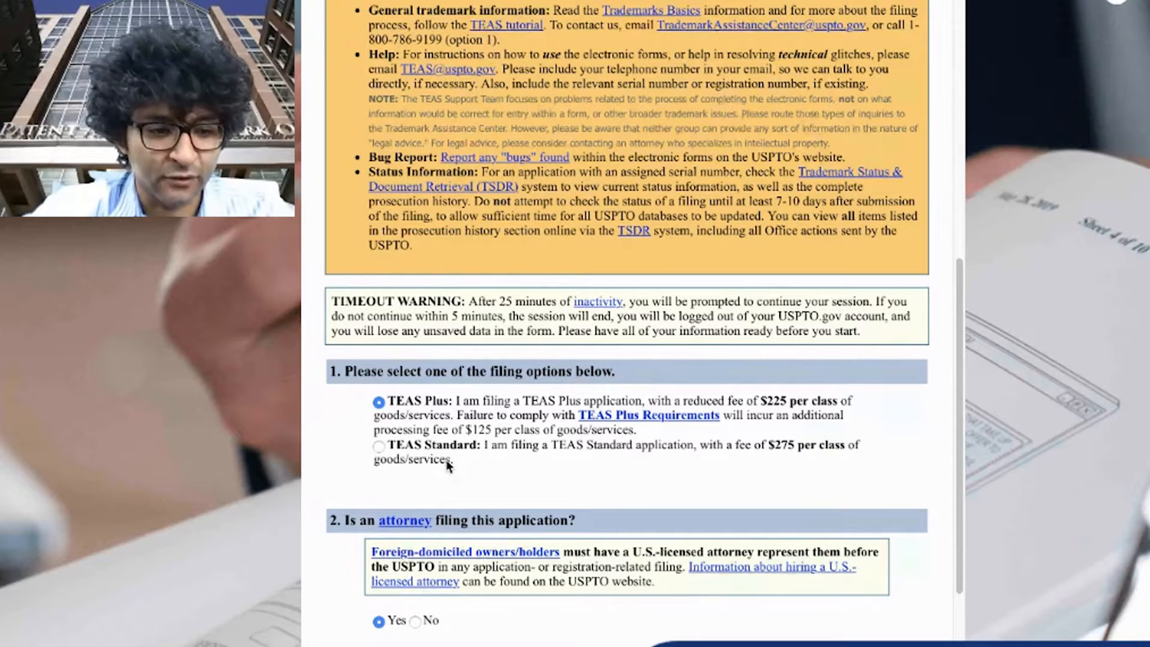
scroll(497, 458, "down", 3)
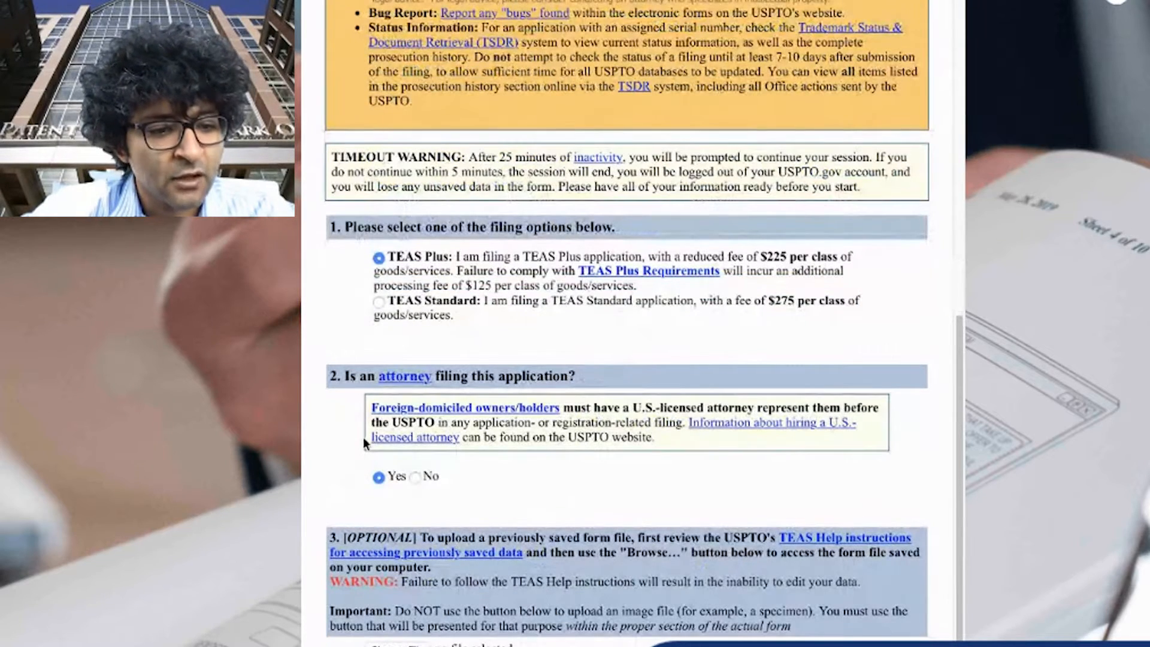
left_click(415, 478)
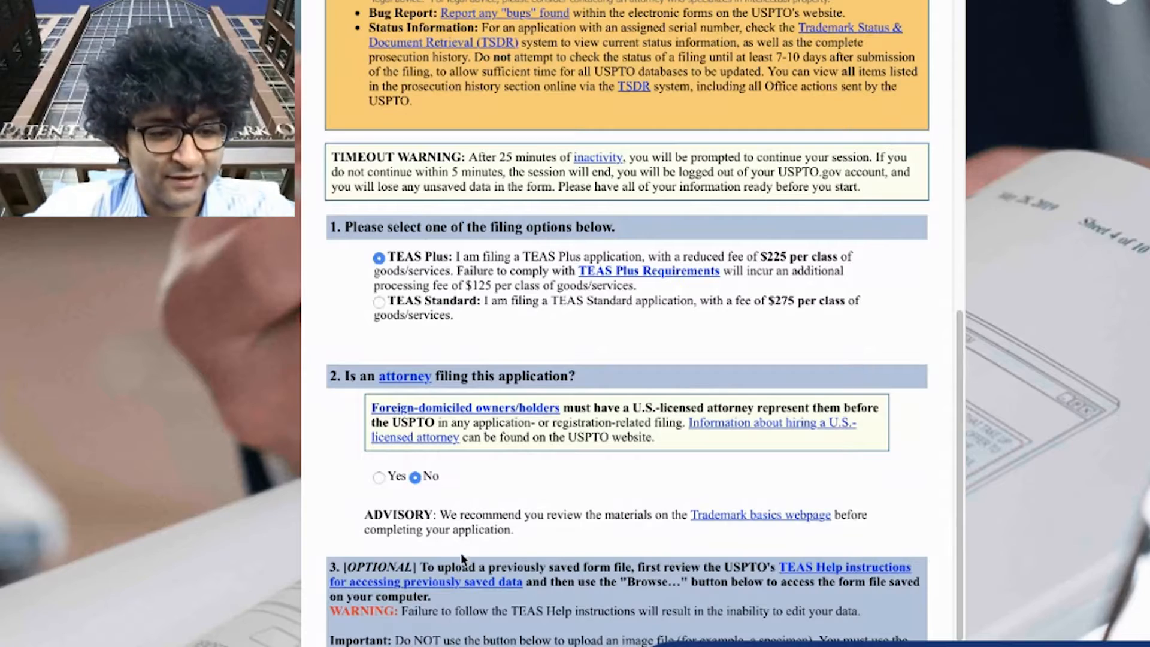
Enter Standard Technology LLC as the owner of the mark
scroll(643, 419, "down", 1)
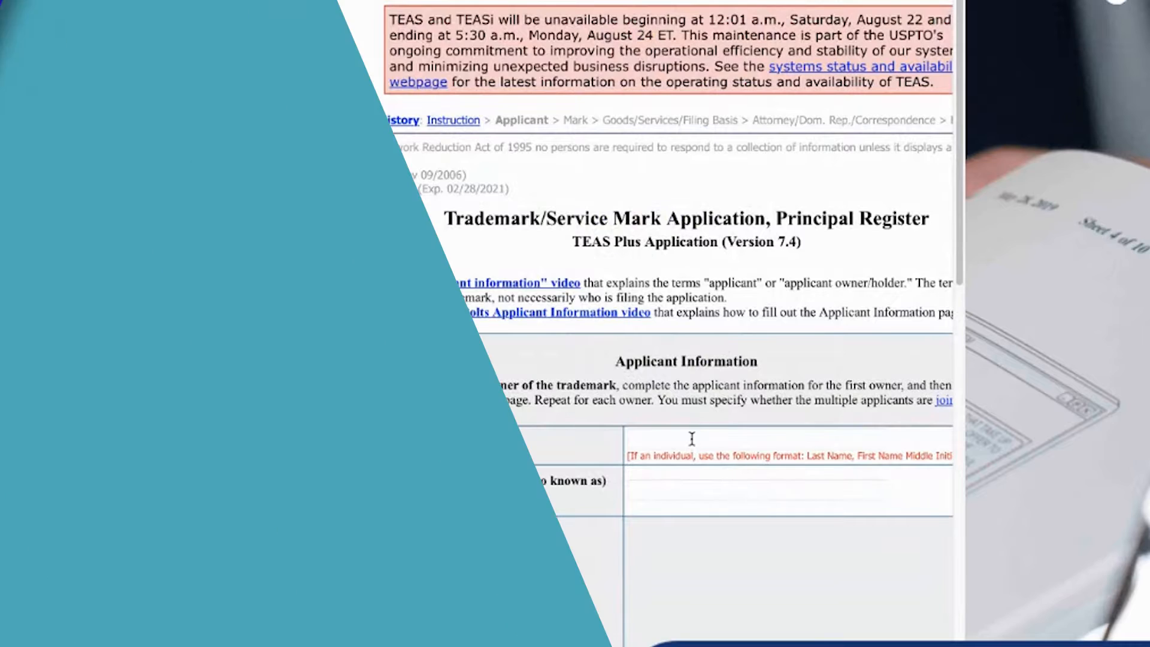
left_click(692, 439)
type("St")
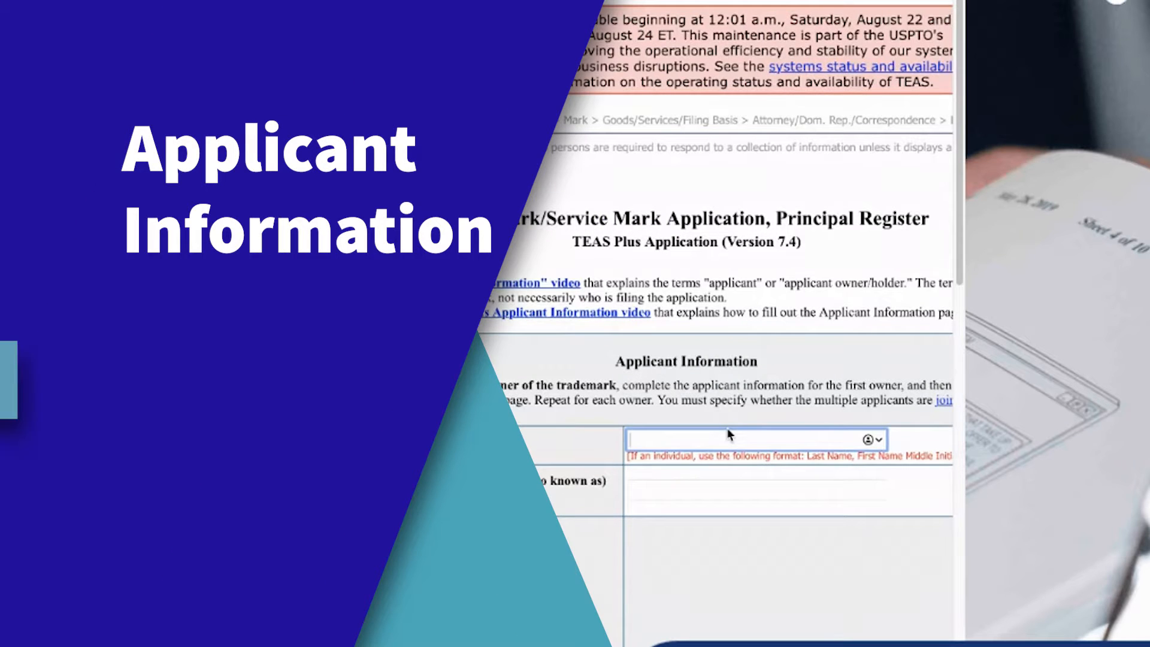
type("andard Technl")
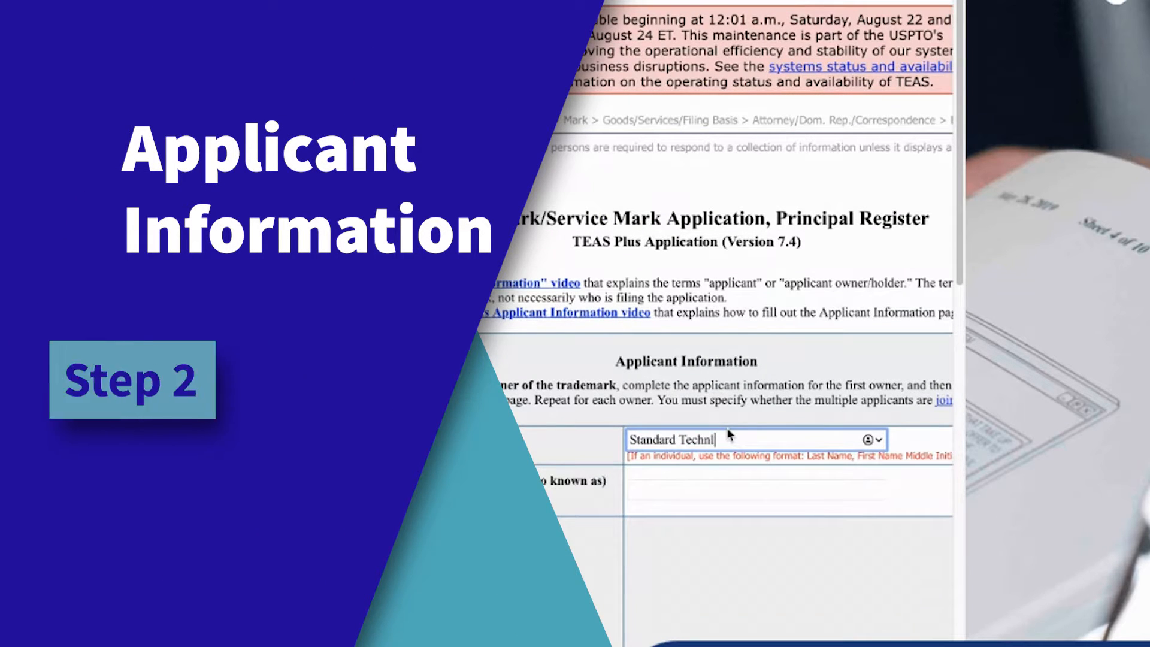
key("BackSpace")
type("olo")
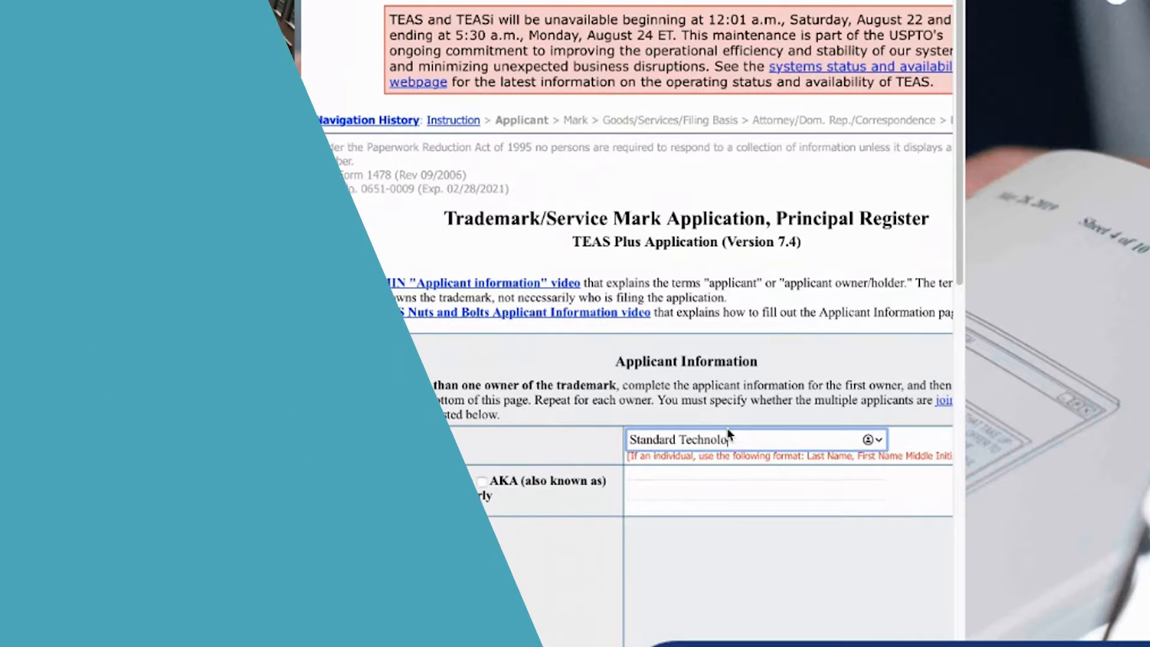
type("gy LLC")
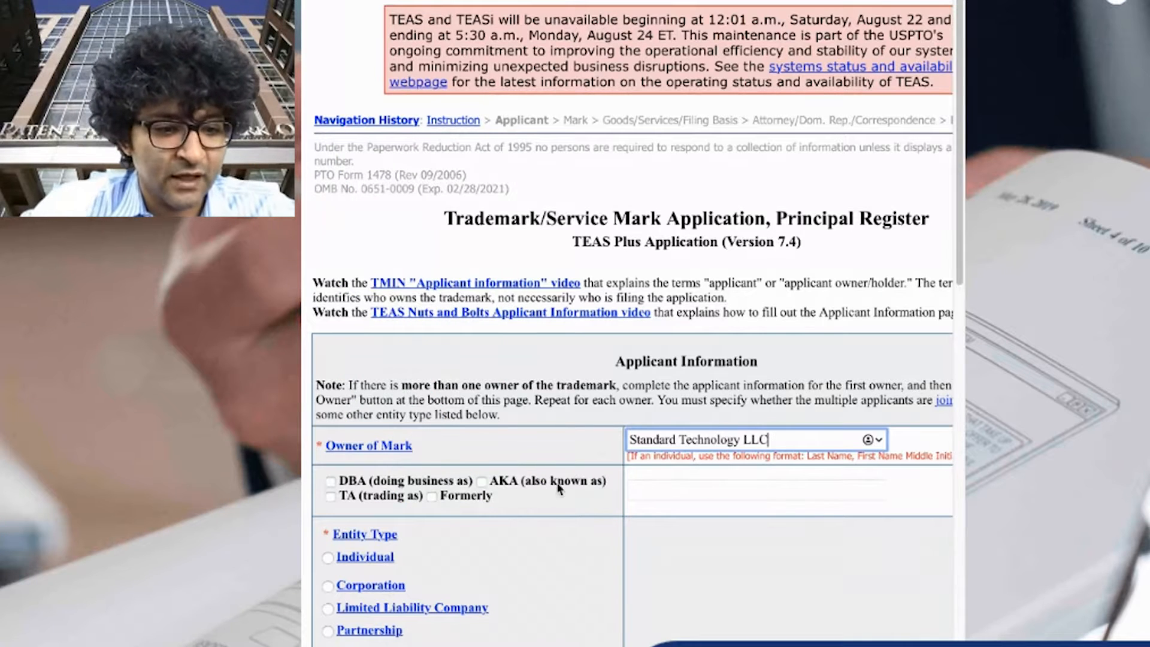
Set the entity type to Limited Liability Company, legally organized in California
scroll(543, 497, "down", 1)
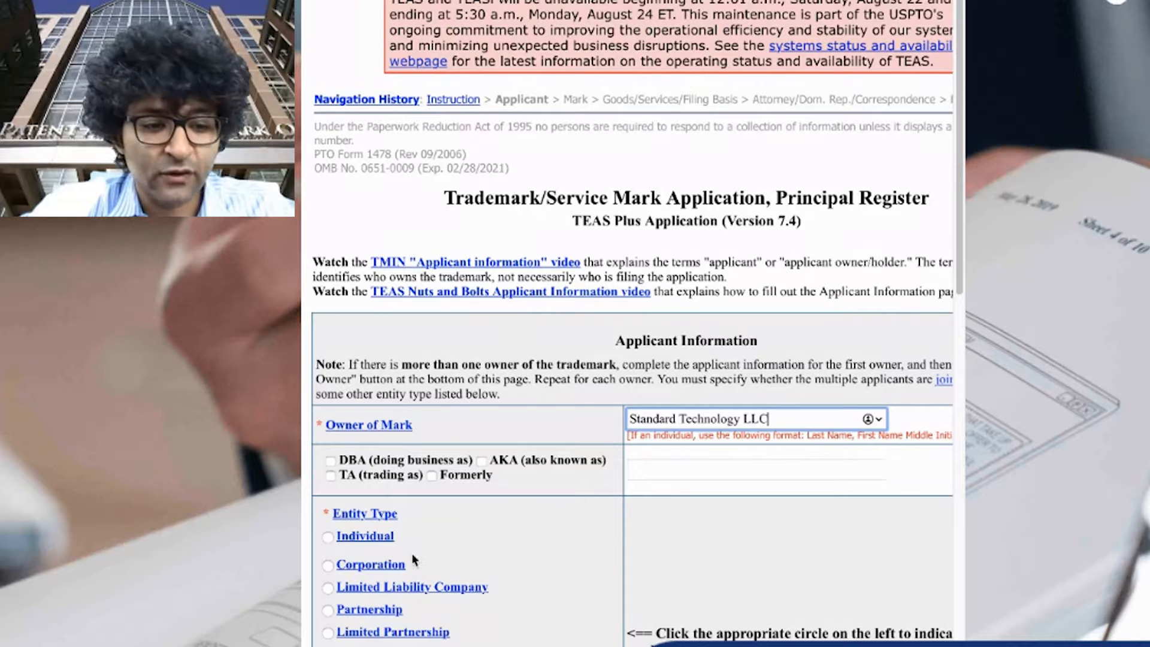
left_click(327, 587)
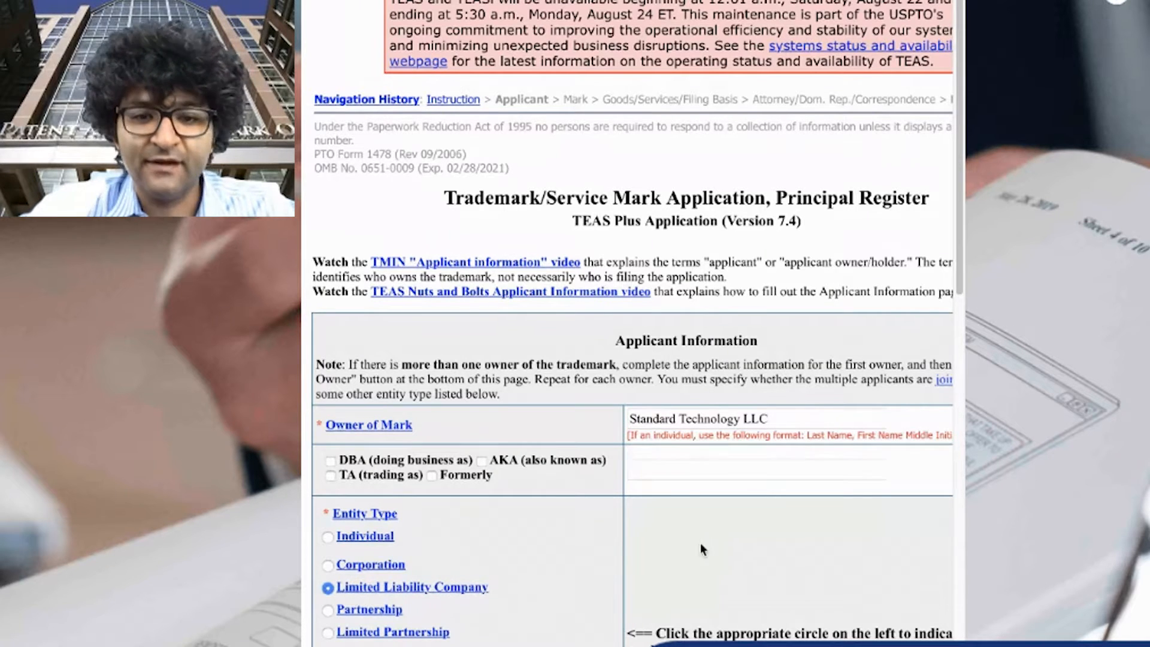
scroll(699, 543, "down", 2)
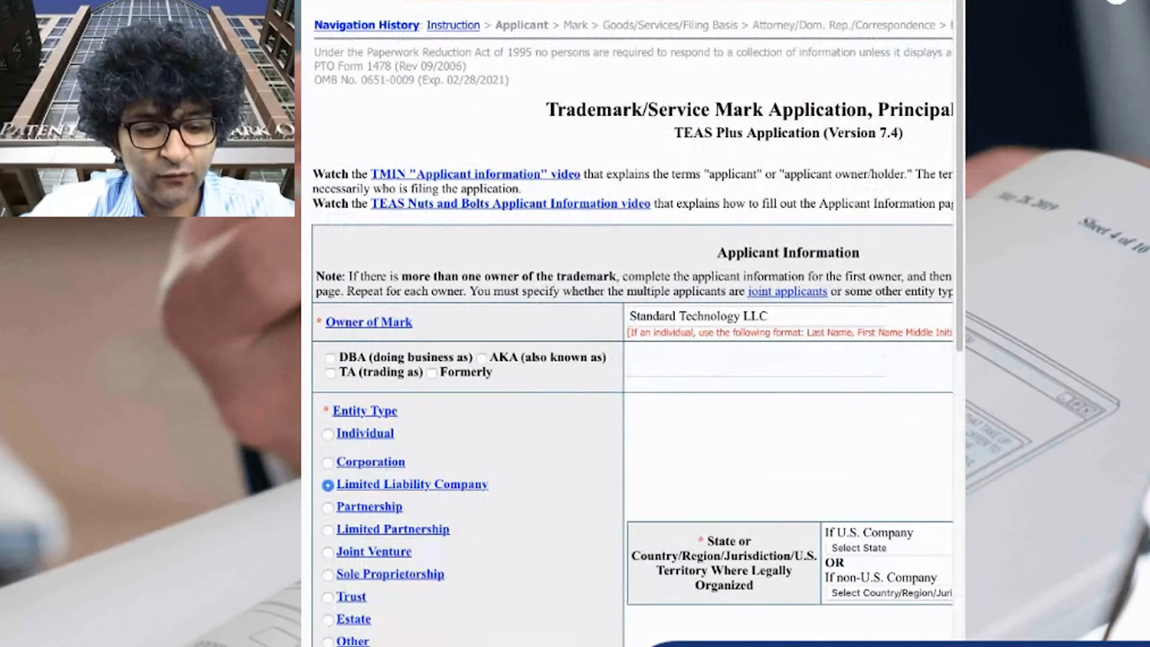
scroll(762, 600, "right", 4)
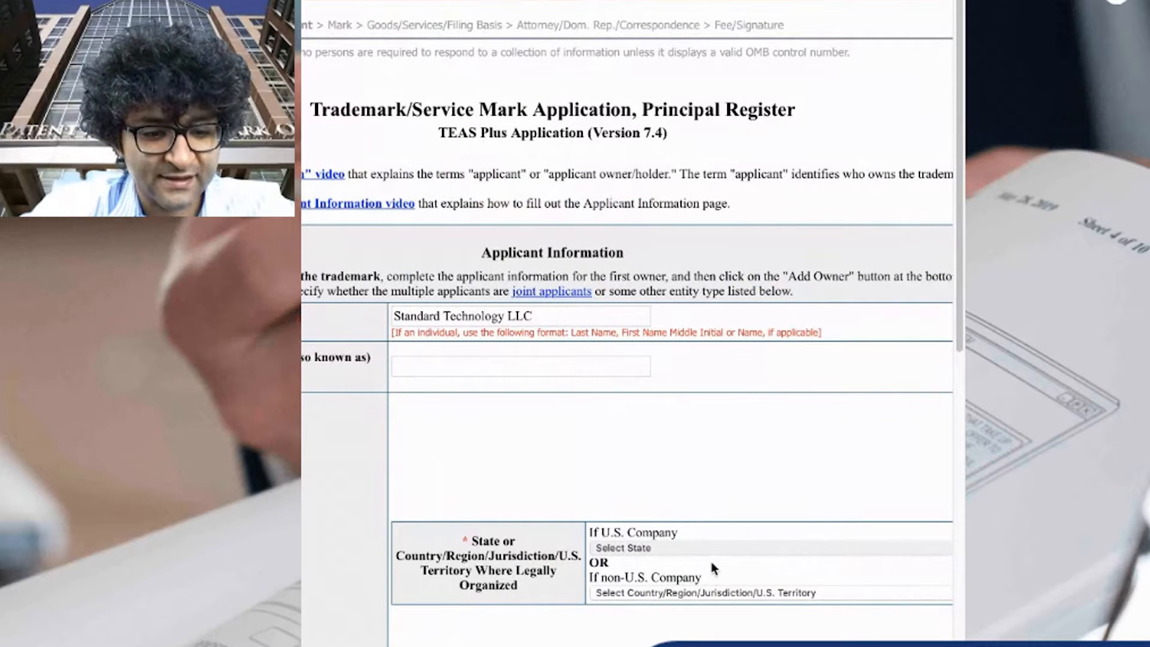
left_click(696, 611)
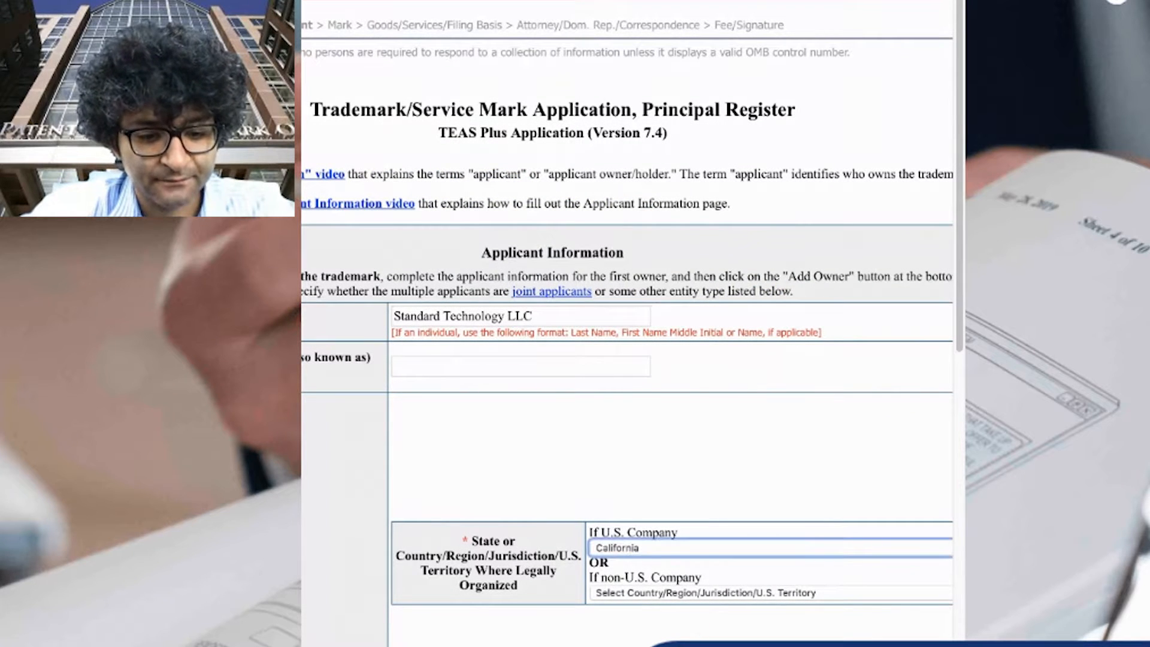
Enter the company's street address in the mailing address field
scroll(638, 615, "left", 4)
scroll(638, 616, "down", 3)
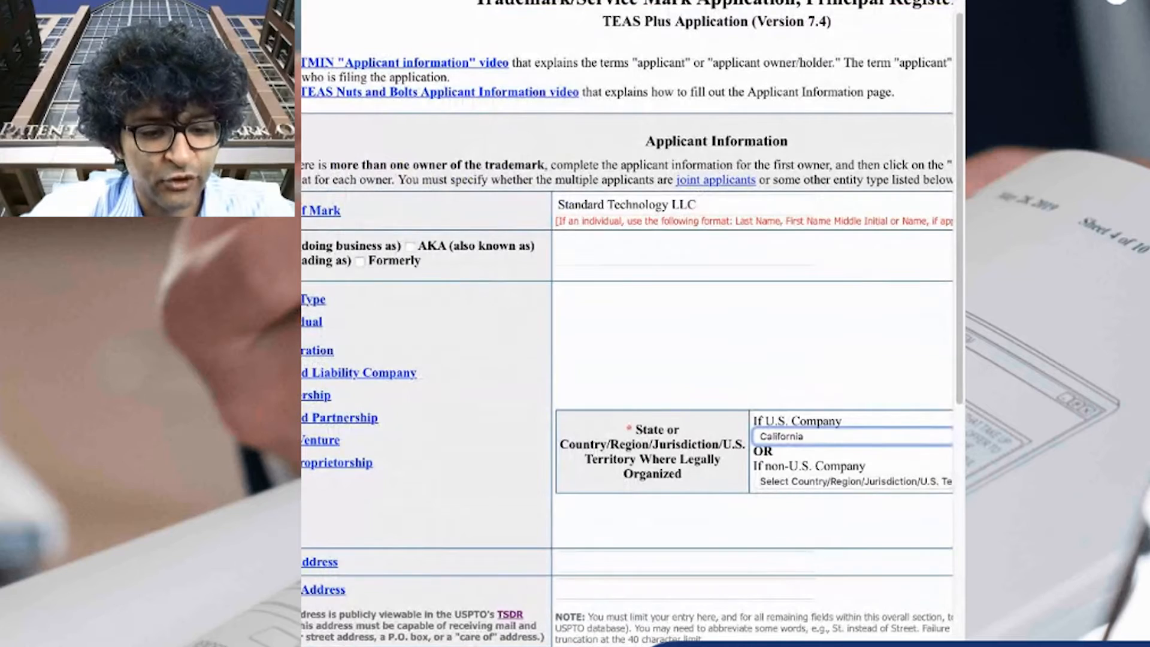
scroll(656, 615, "down", 3)
left_click(740, 457)
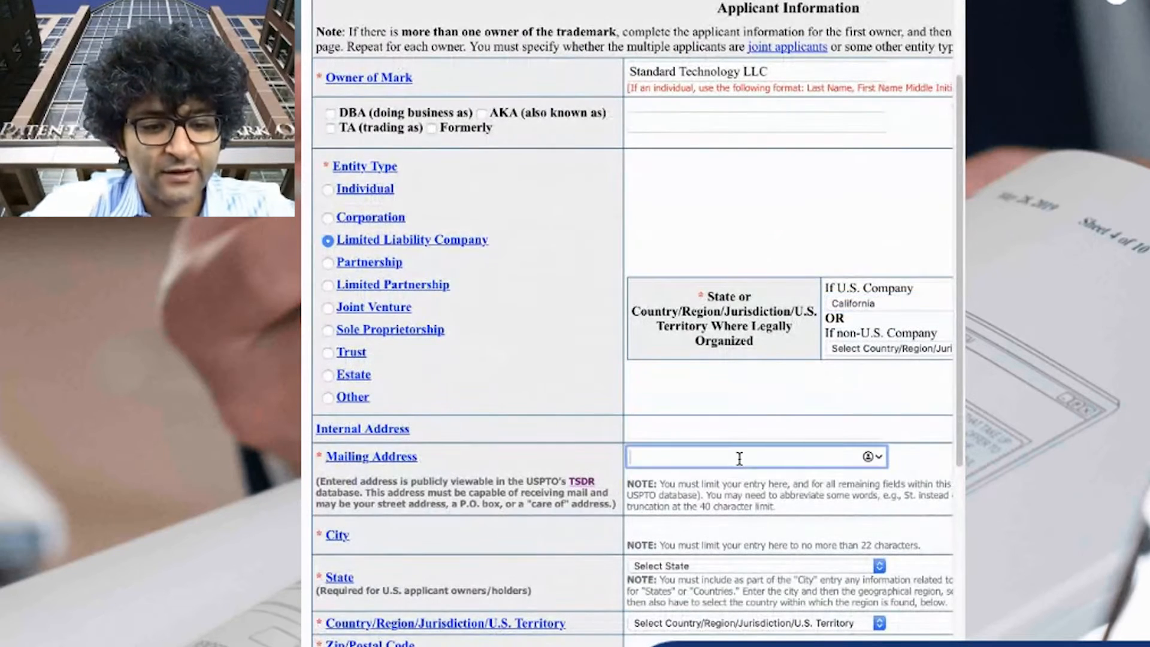
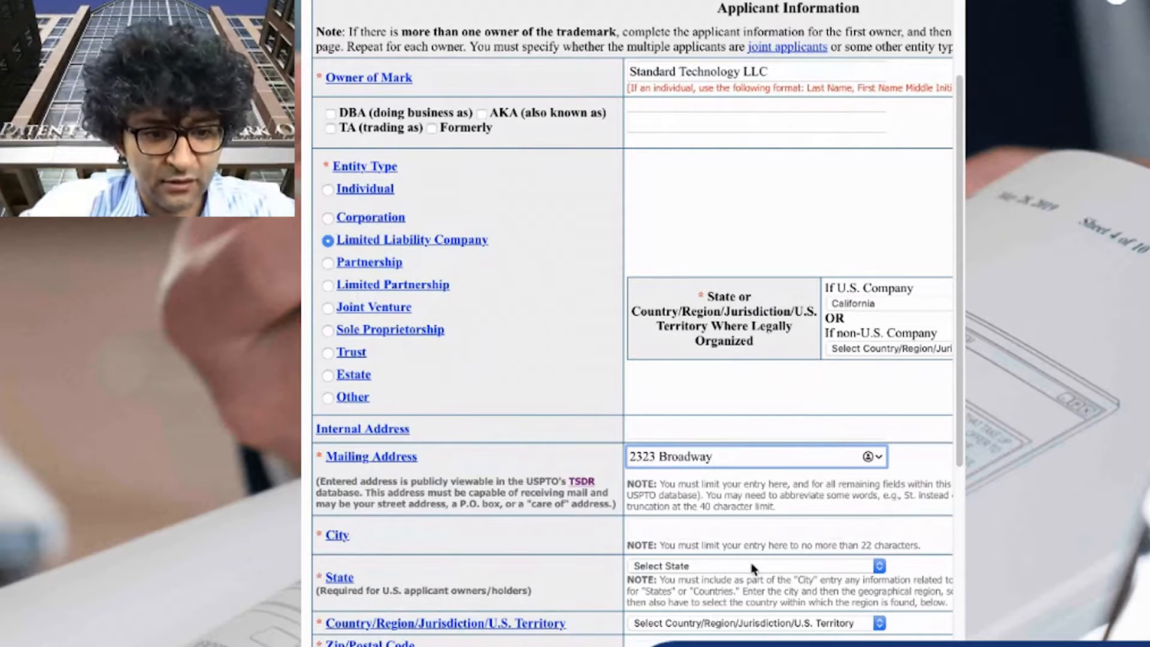
Fill in the mailing address city, then choose the state and the country
left_click(714, 534)
type("Oakland")
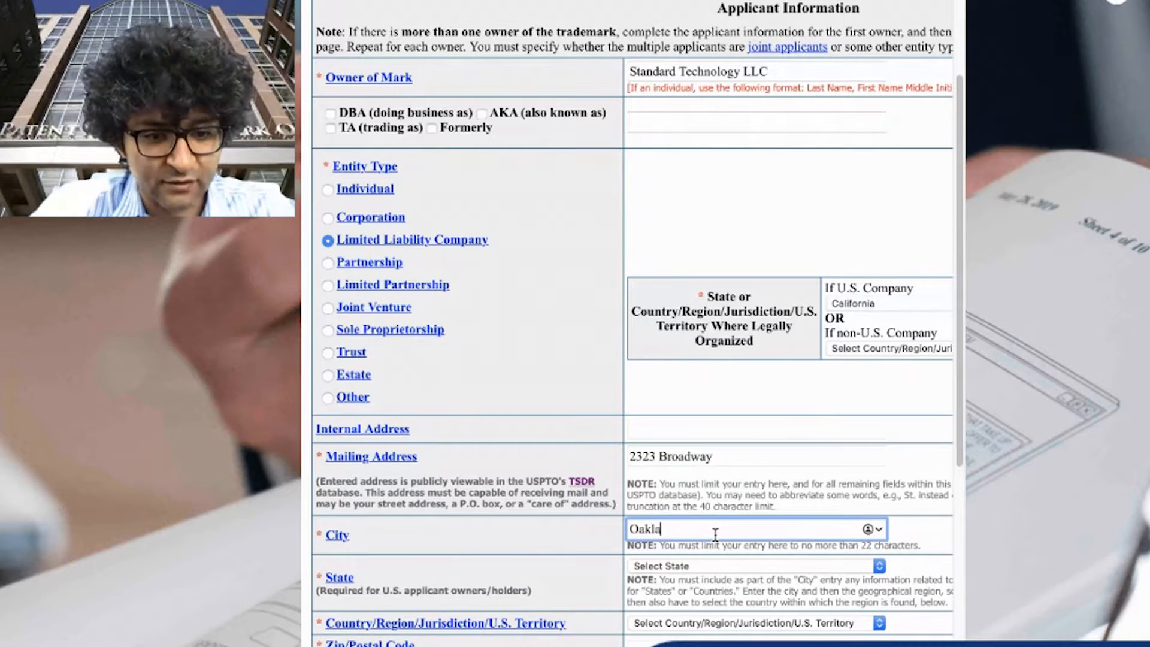
key("Tab")
key("c")
key("Tab")
key("Tab")
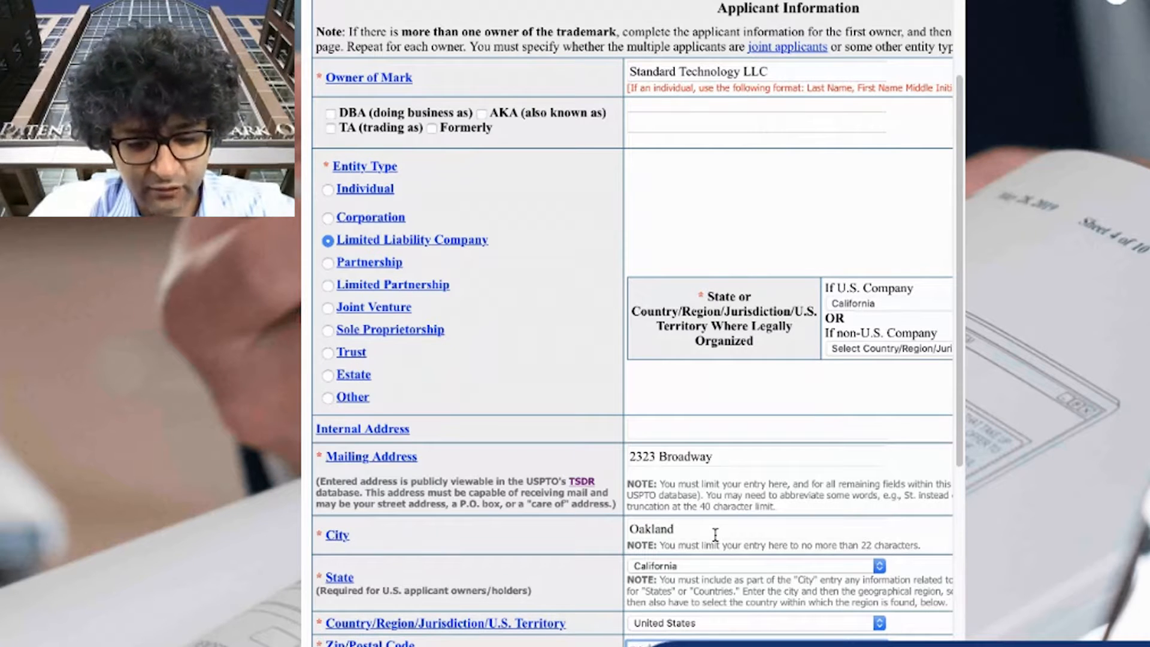
Enter the company's contact e-mail address in the email address field
scroll(669, 534, "up", 1)
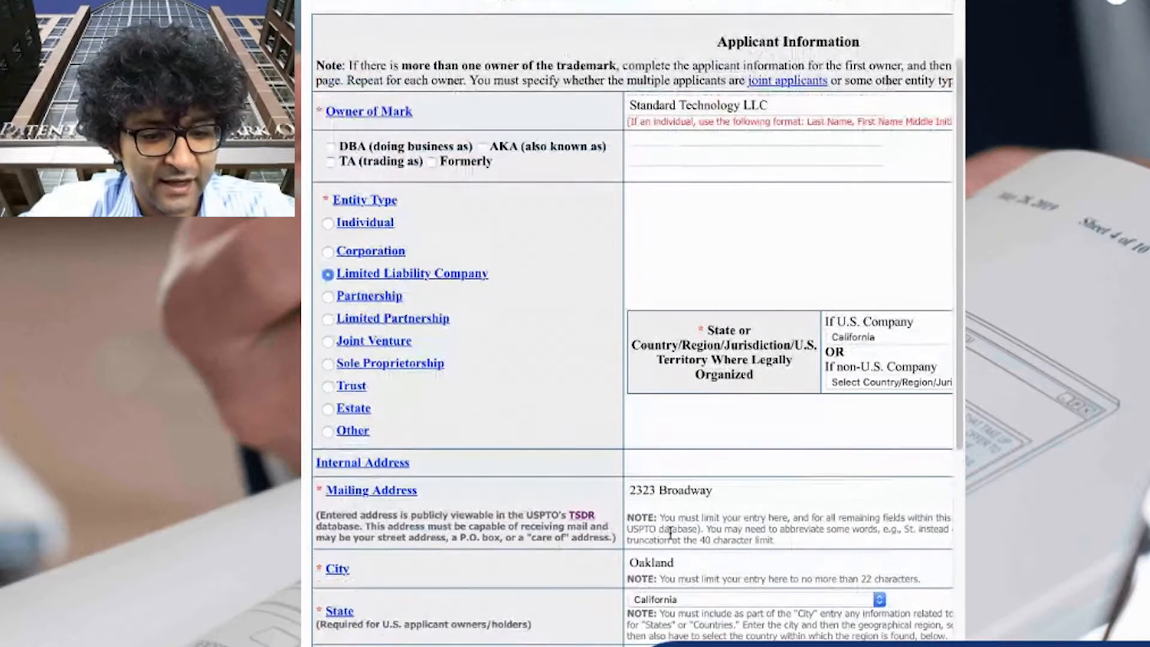
scroll(669, 534, "down", 9)
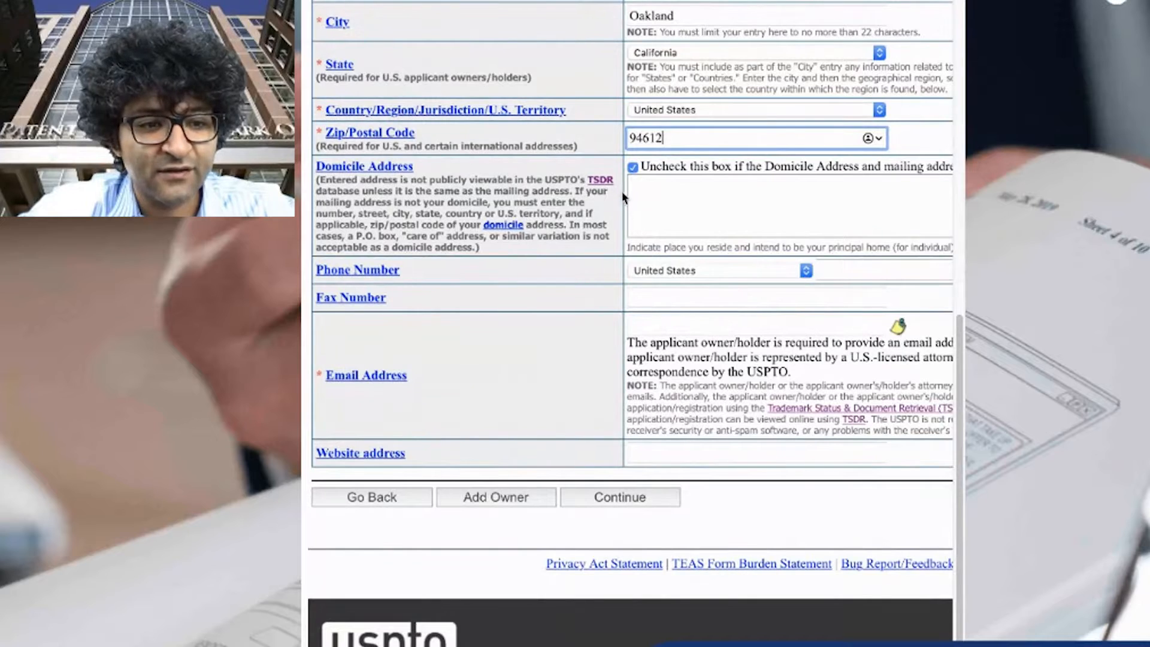
left_click(722, 208)
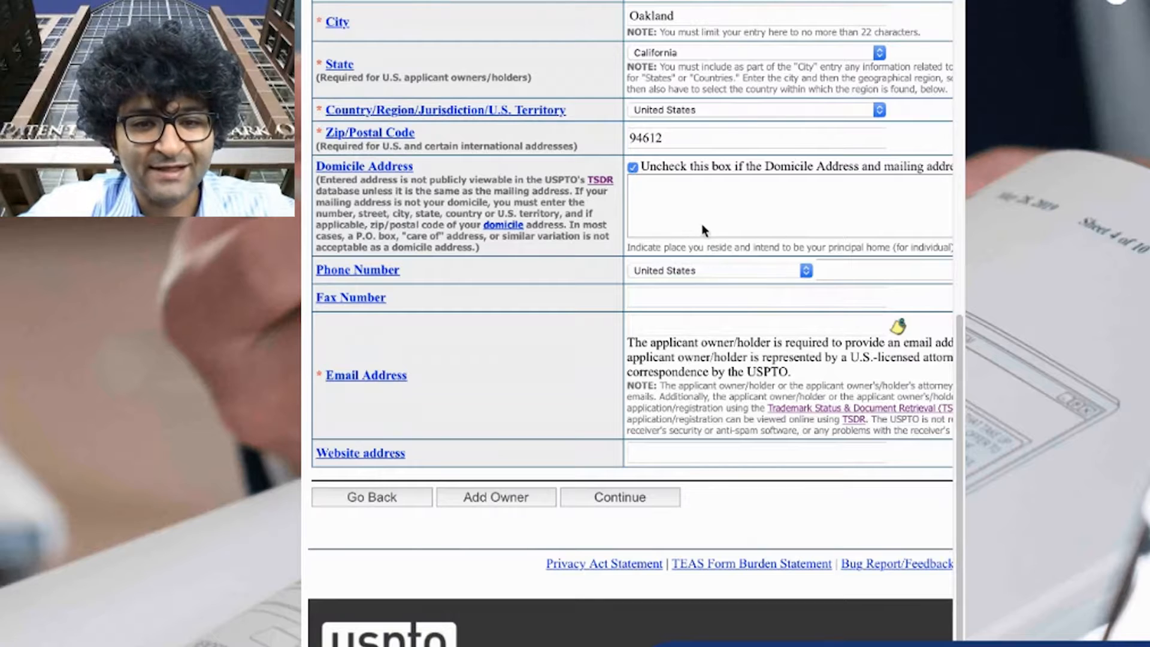
scroll(614, 277, "up", 3)
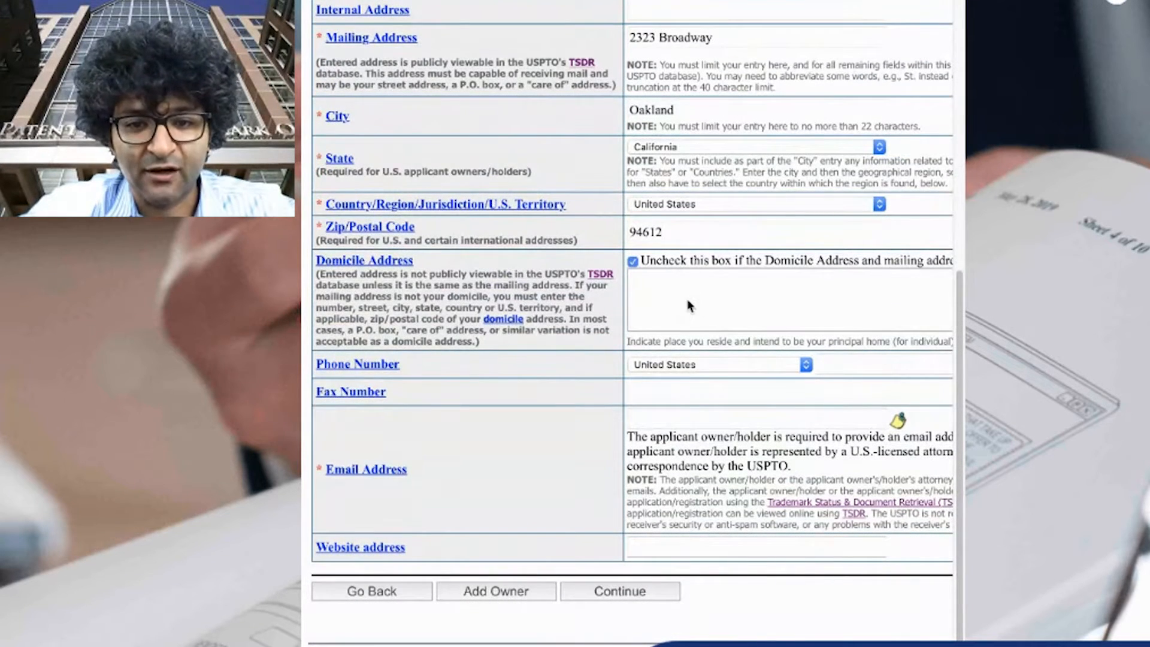
scroll(656, 332, "down", 1)
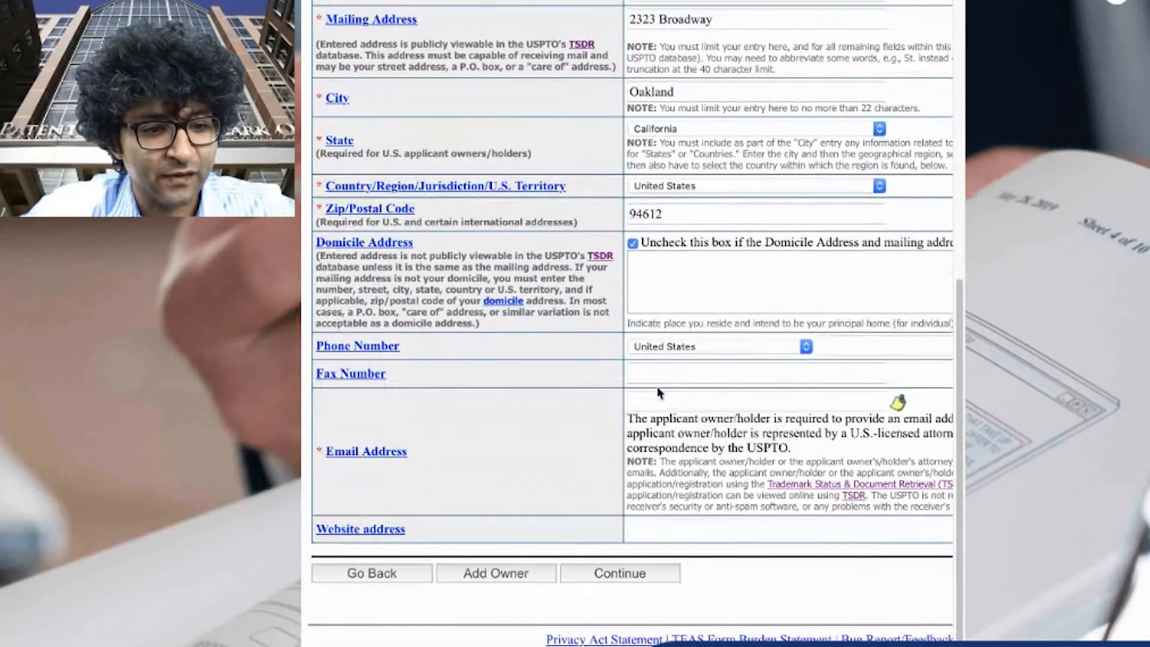
left_click(718, 400)
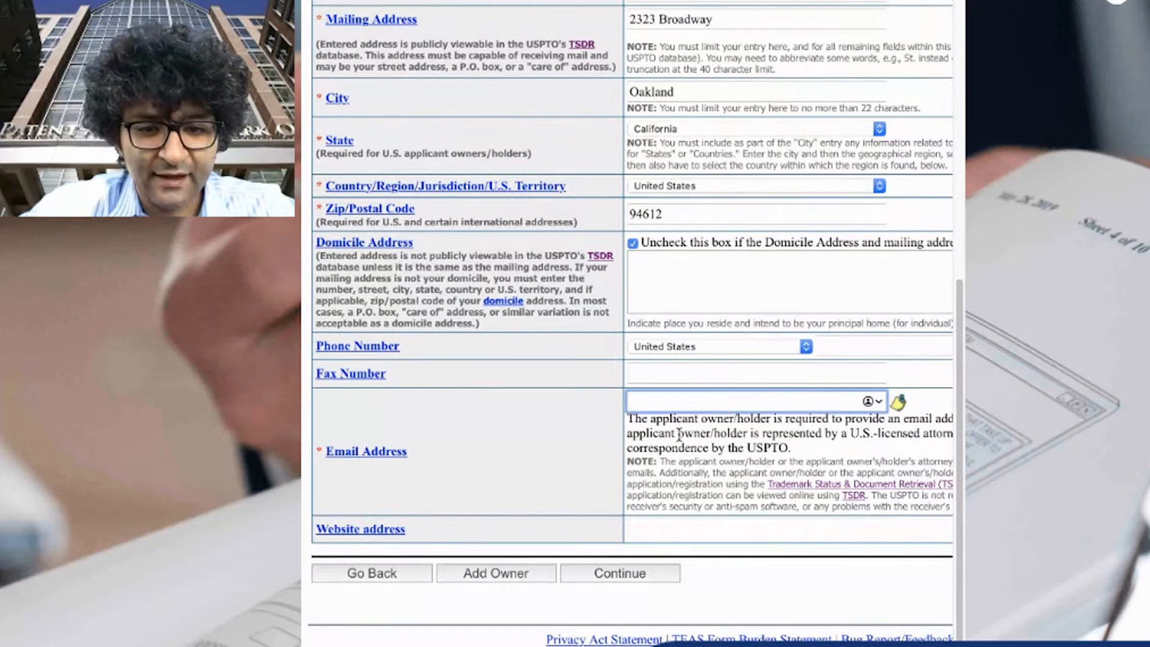
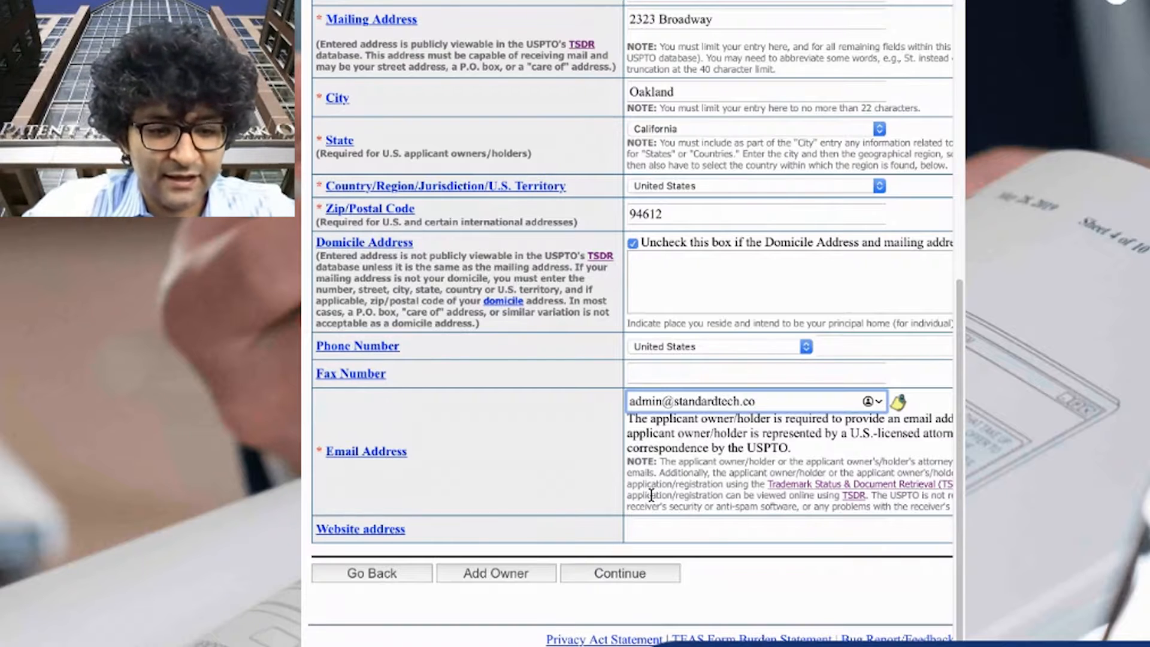
left_click(727, 526)
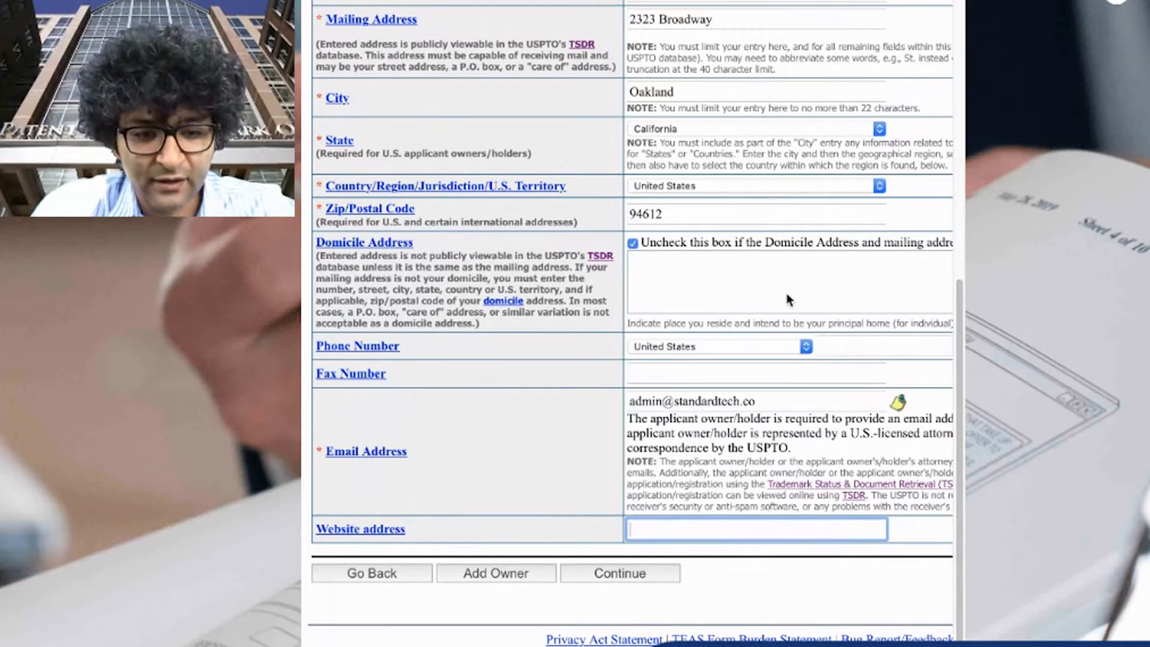
left_click(675, 409)
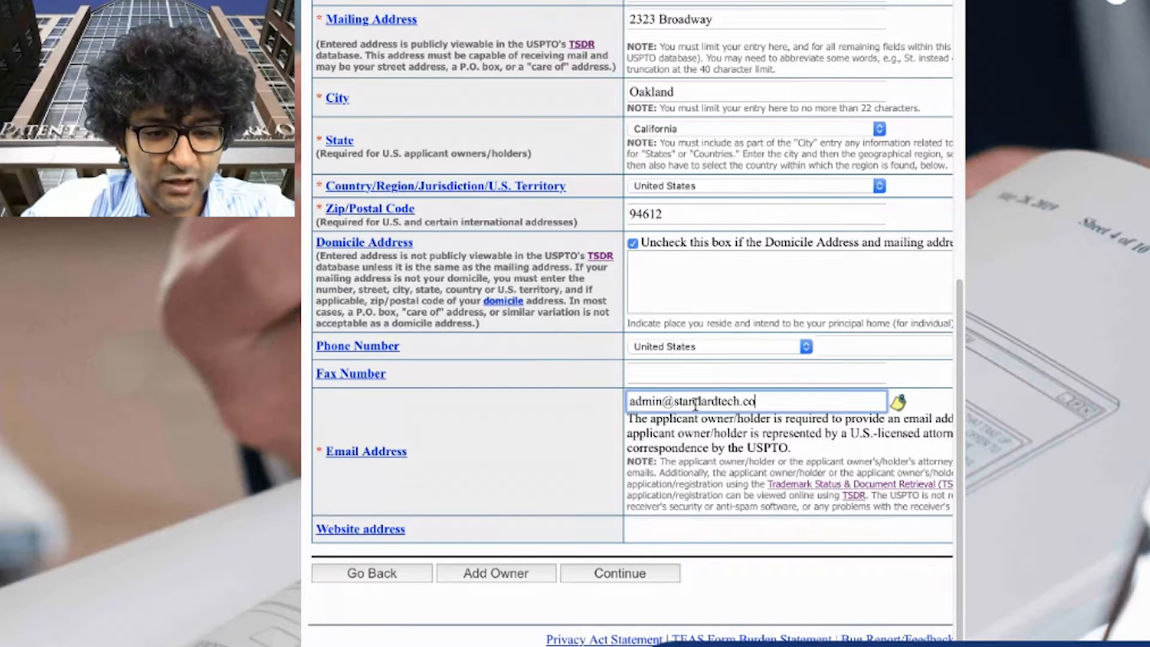
left_click_drag(674, 401, 853, 400)
key("ctrl+c")
left_click(671, 527)
key("ctrl+v")
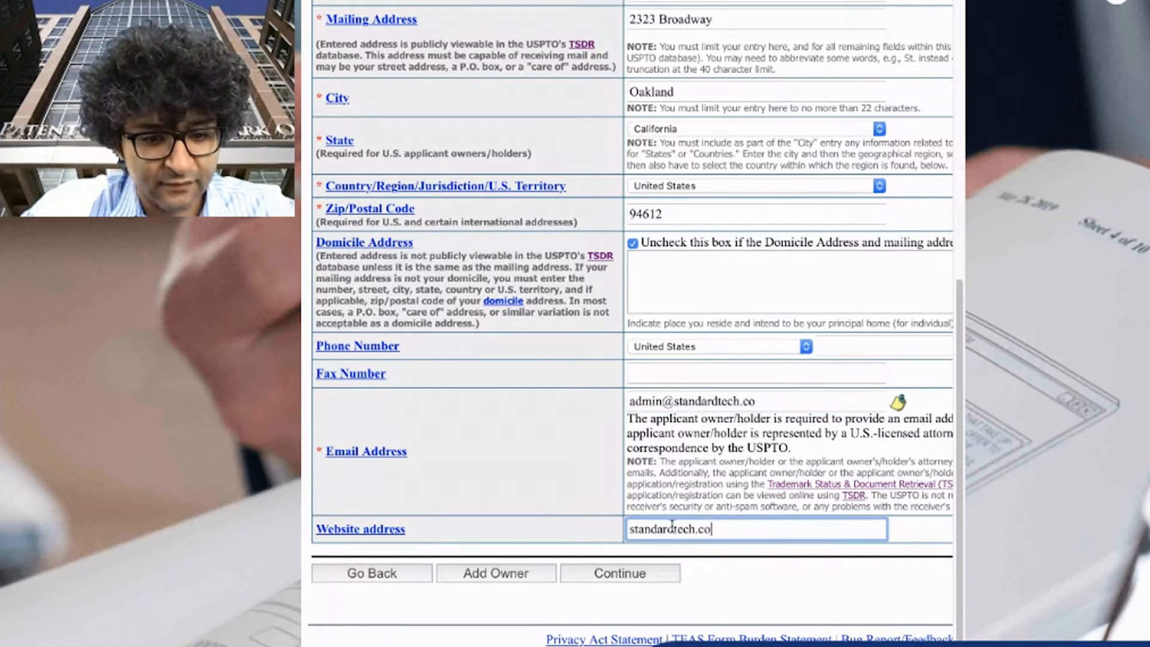
left_click(630, 528)
type("http:")
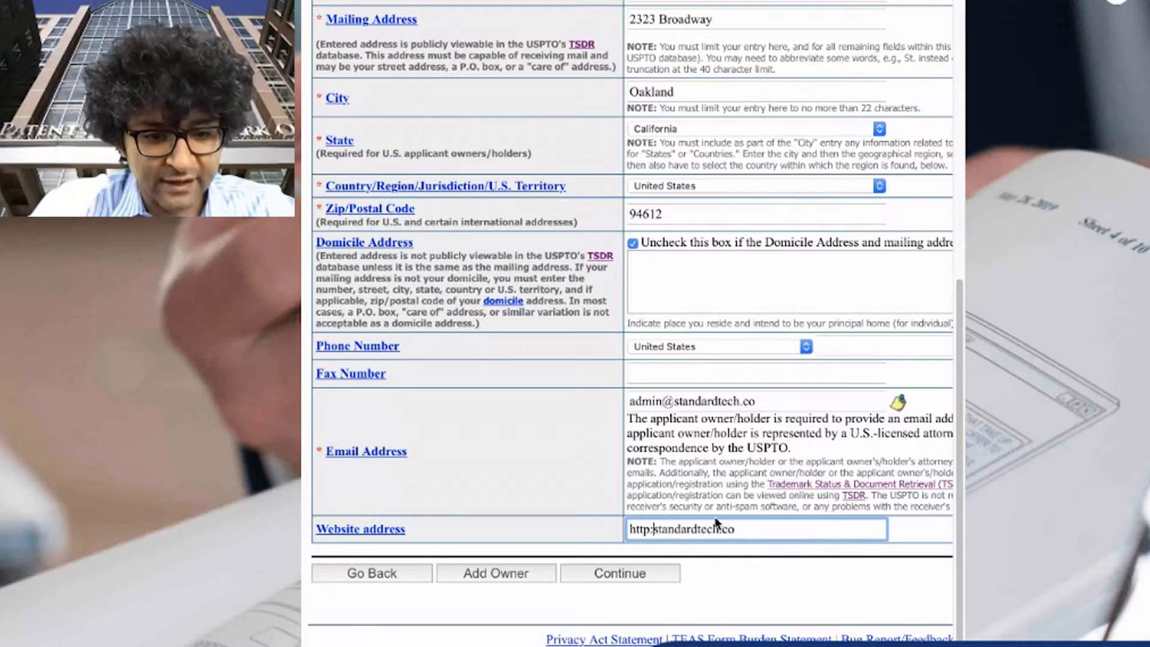
type("//")
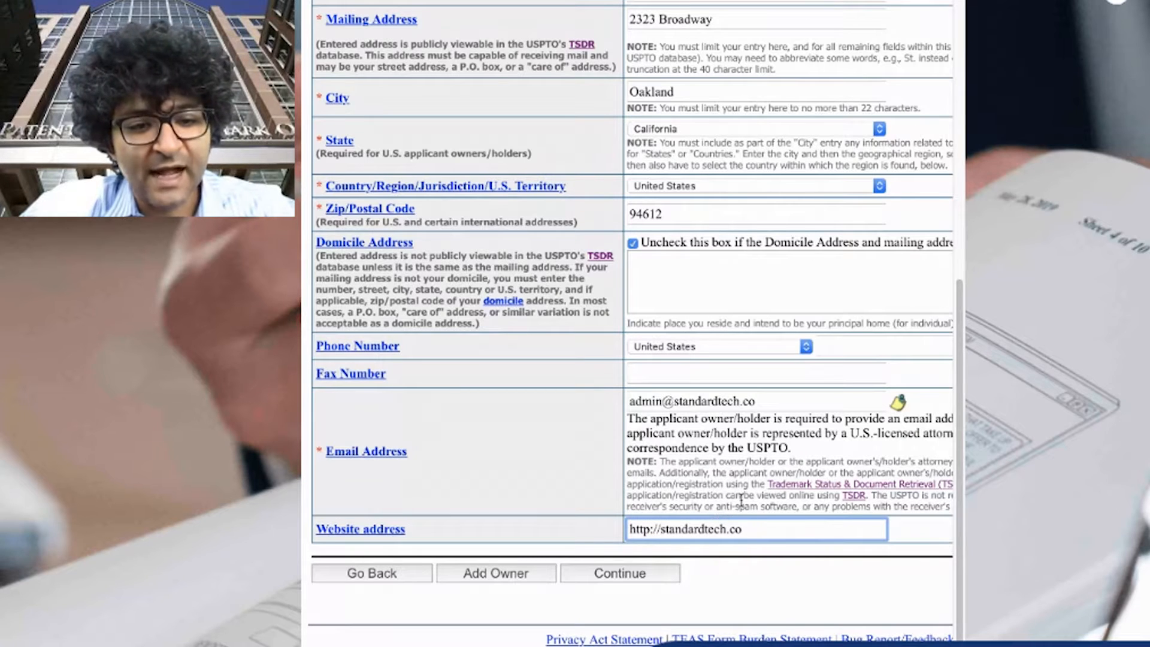
Leave the phone number blank and continue past the missing-telephone warning to the next page
left_click(836, 349)
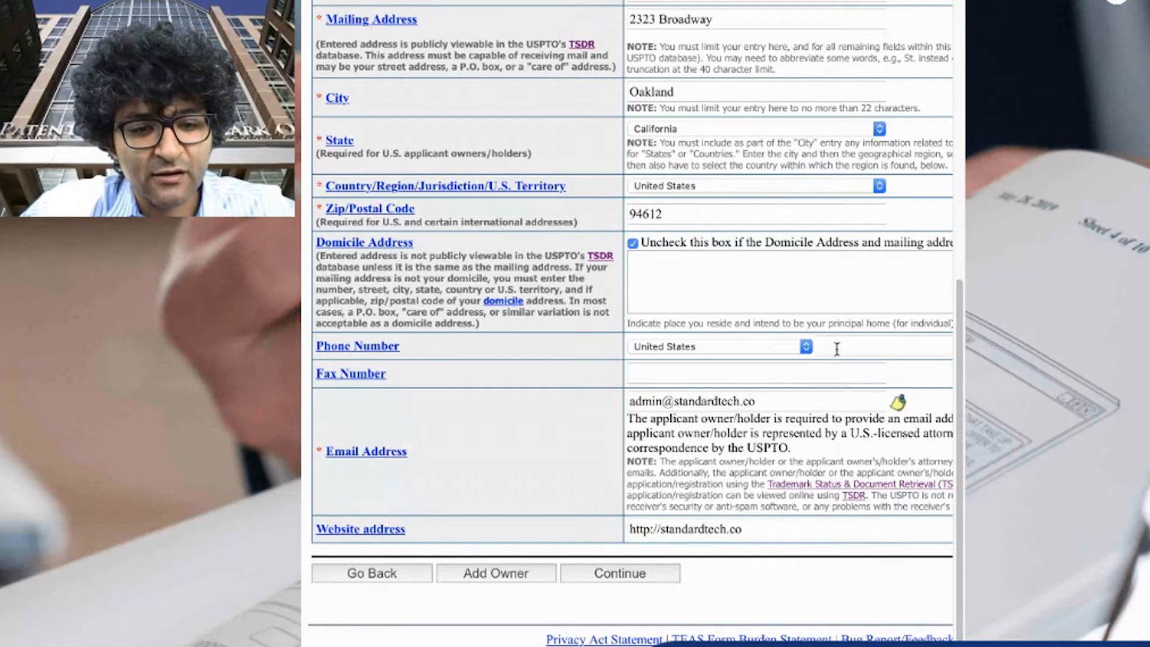
left_click(837, 349)
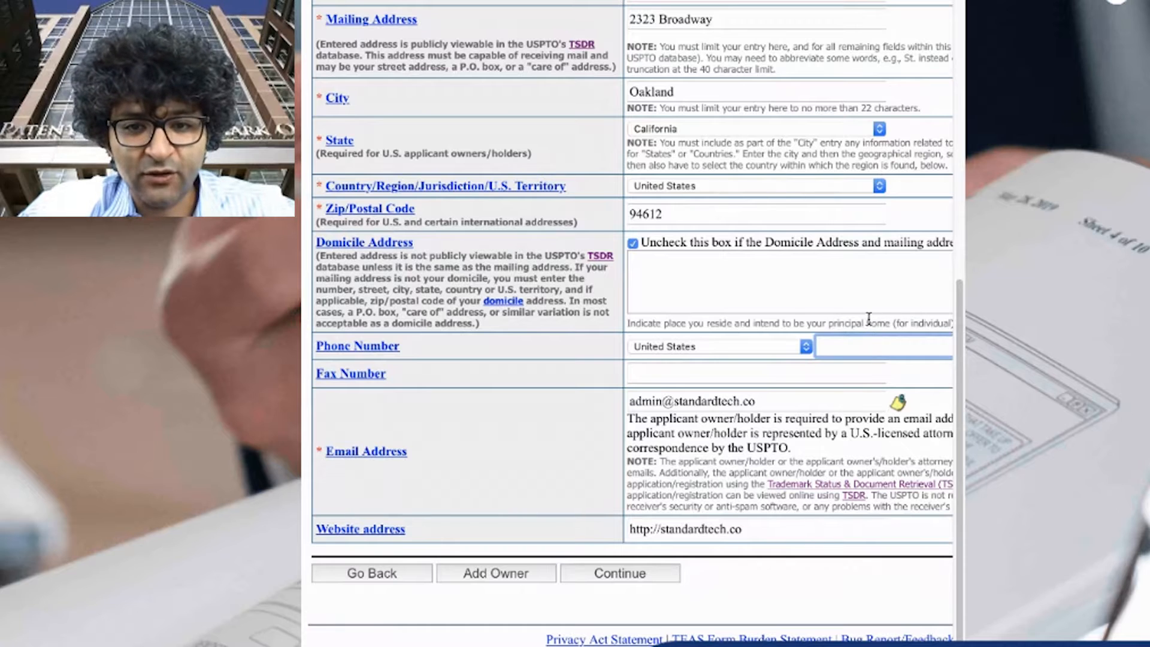
left_click(626, 582)
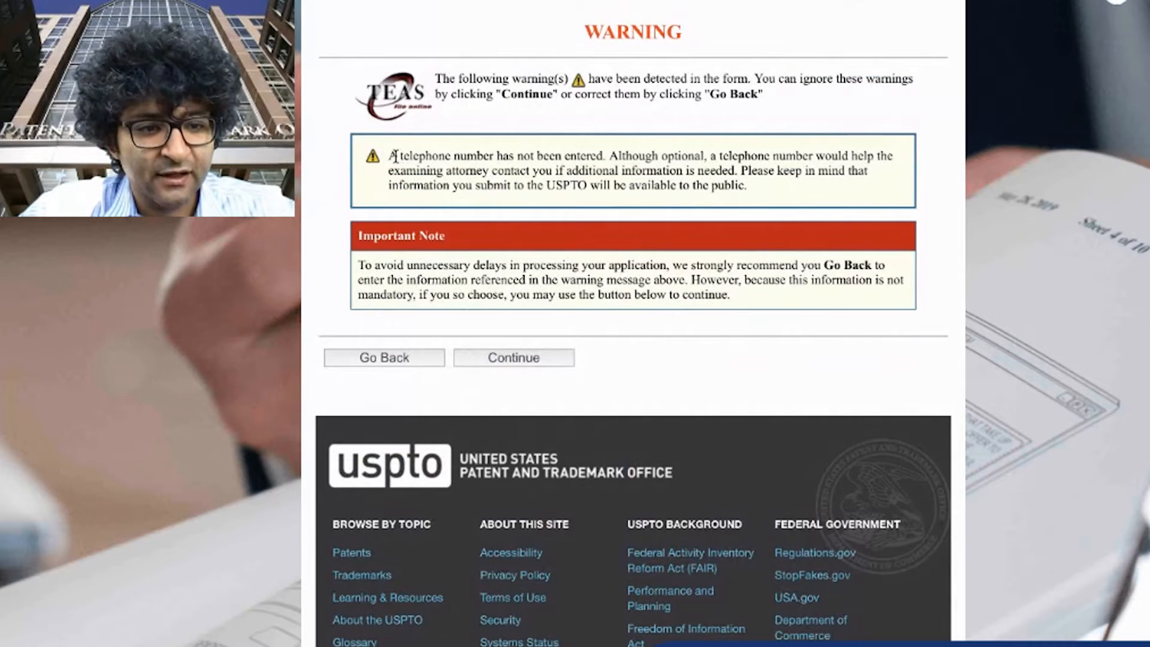
left_click_drag(394, 157, 665, 157)
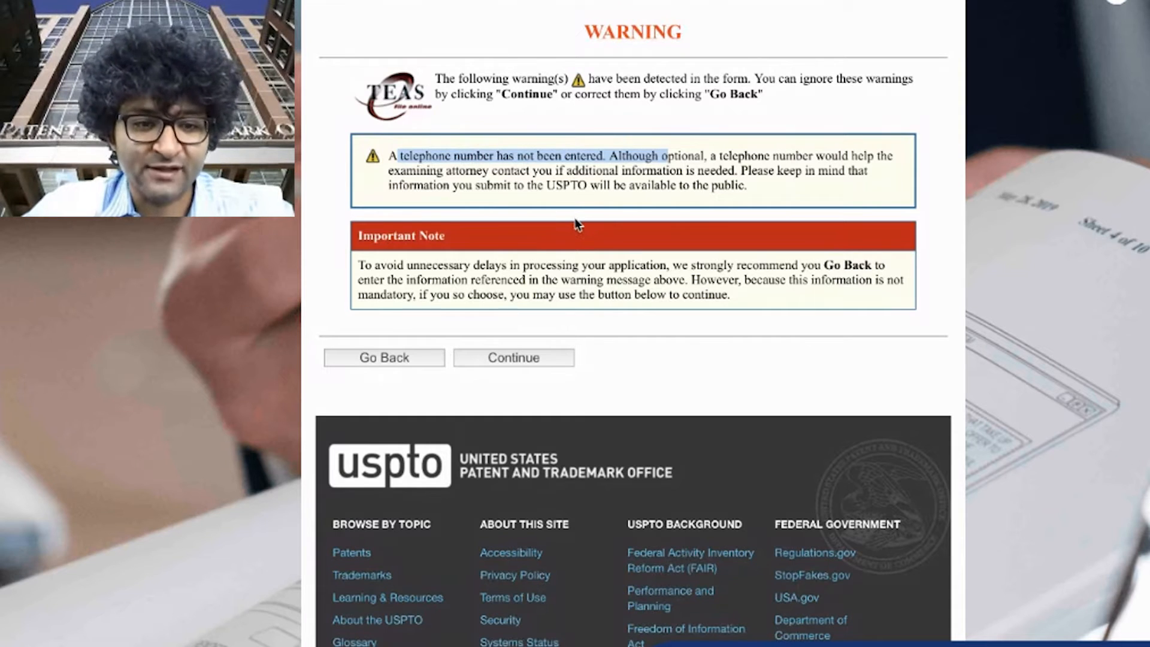
left_click(526, 357)
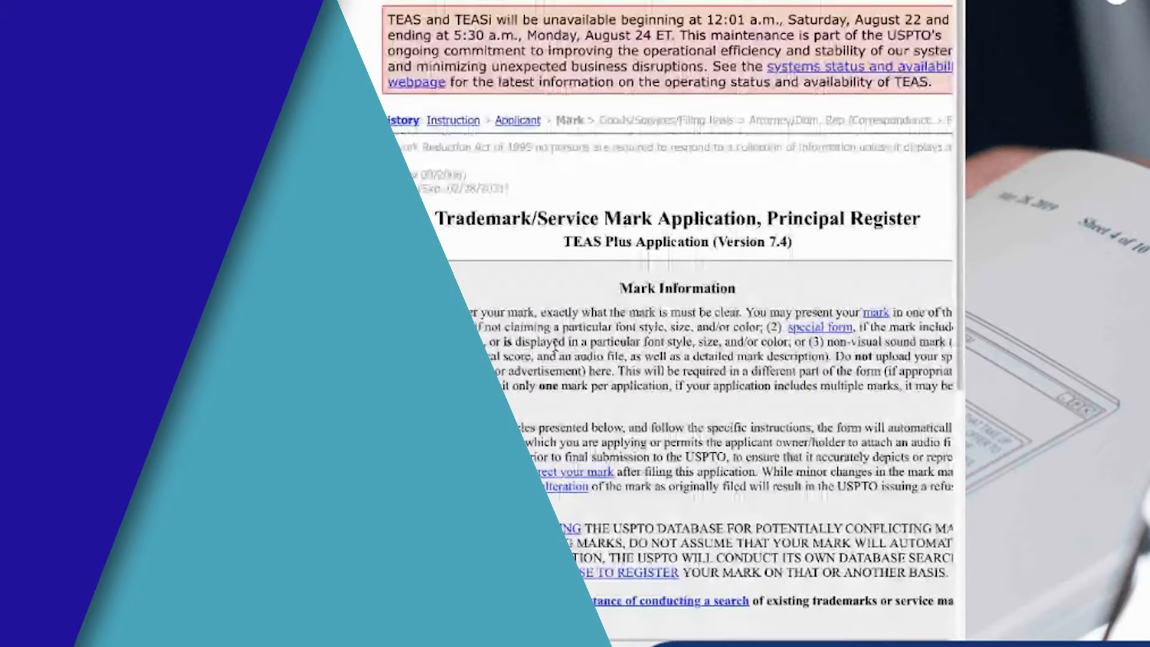
Attach the mark image file laceup.jpg for the special form mark
scroll(722, 369, "down", 5)
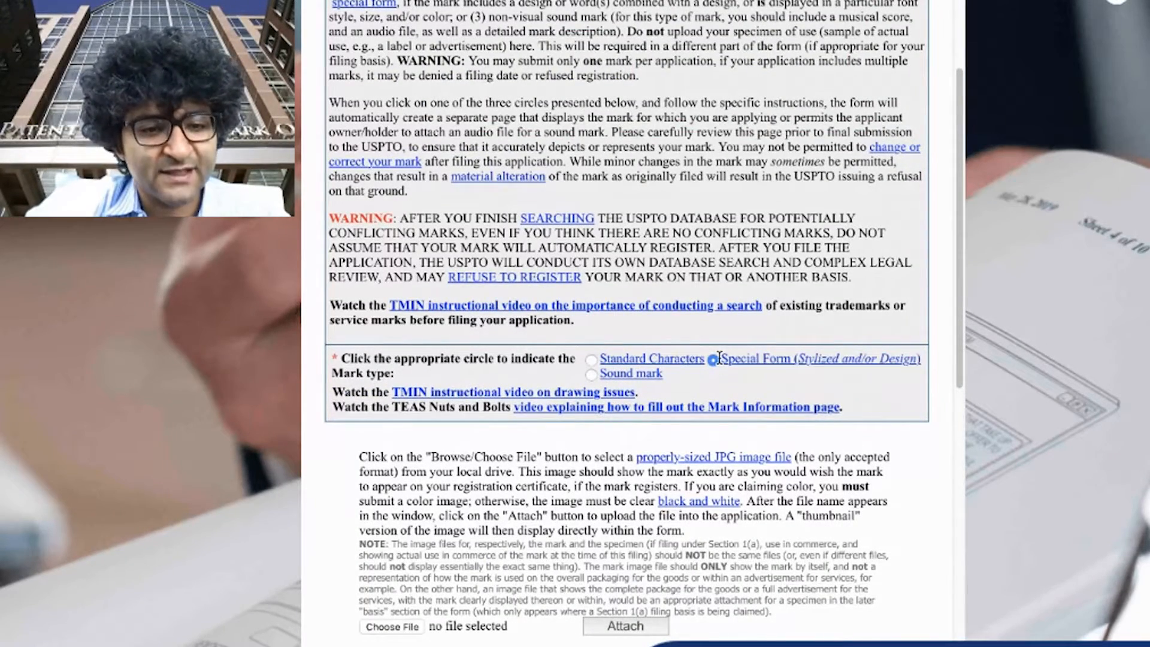
scroll(717, 364, "up", 1)
scroll(648, 426, "down", 3)
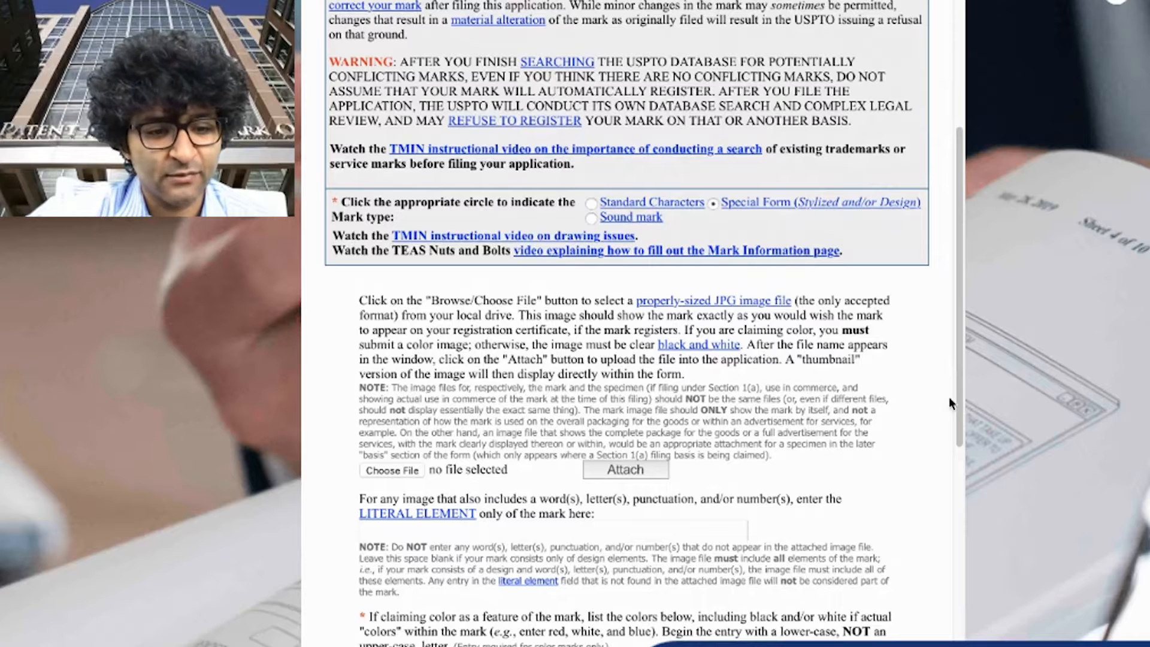
left_click(415, 476)
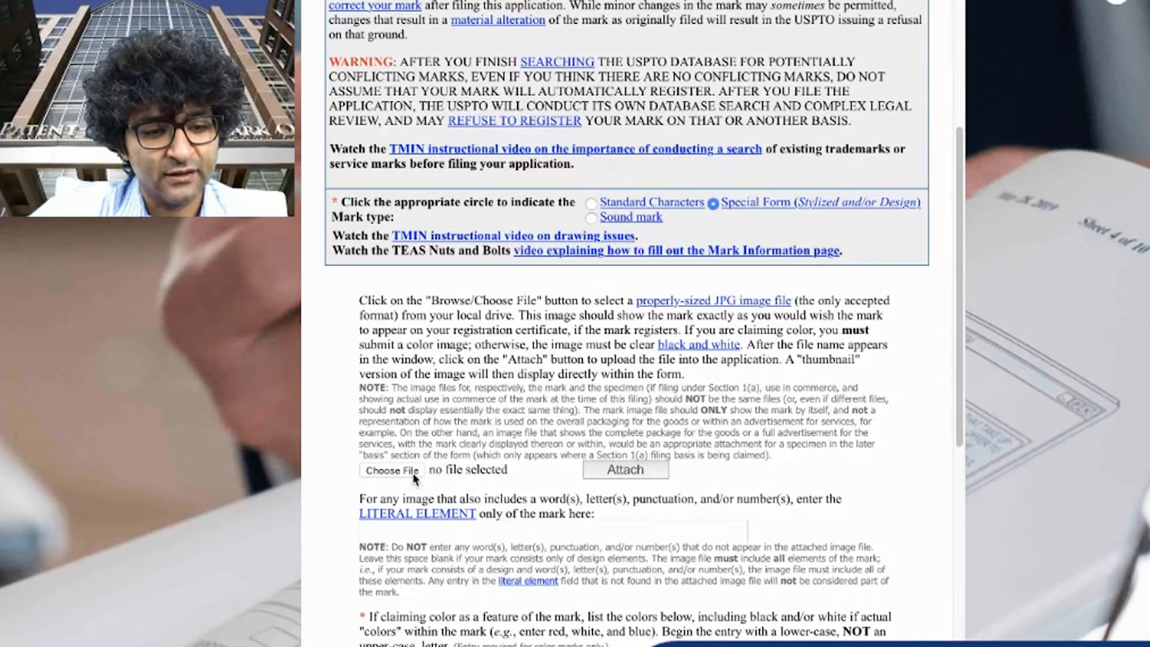
left_click(413, 473)
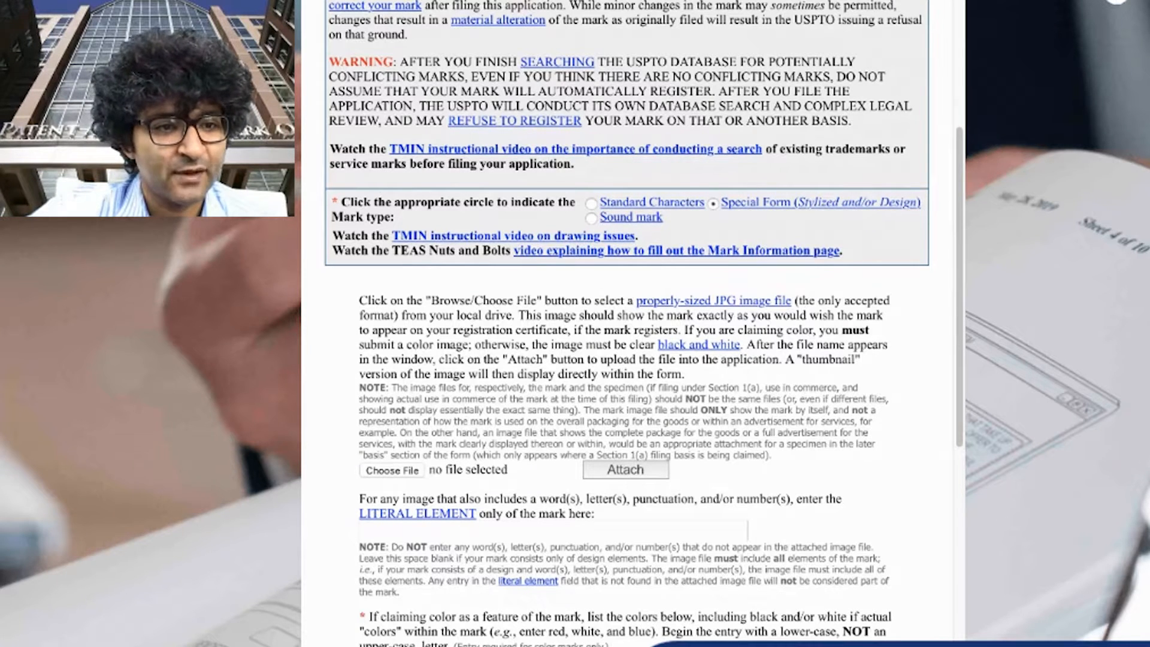
double_click(393, 476)
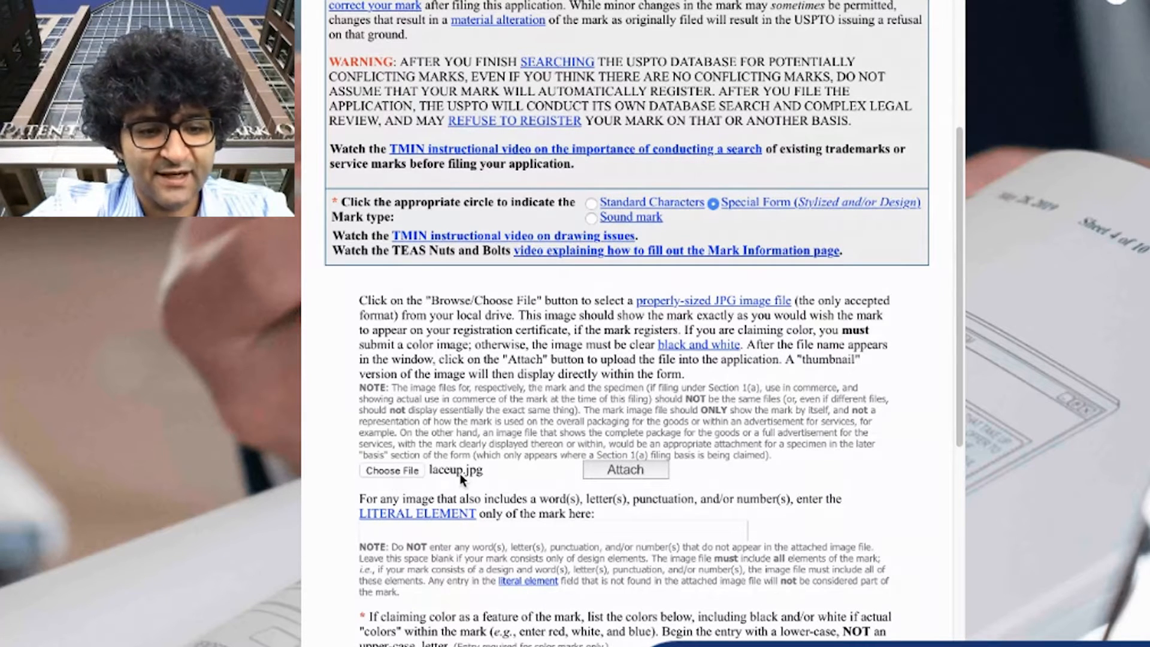
left_click(624, 470)
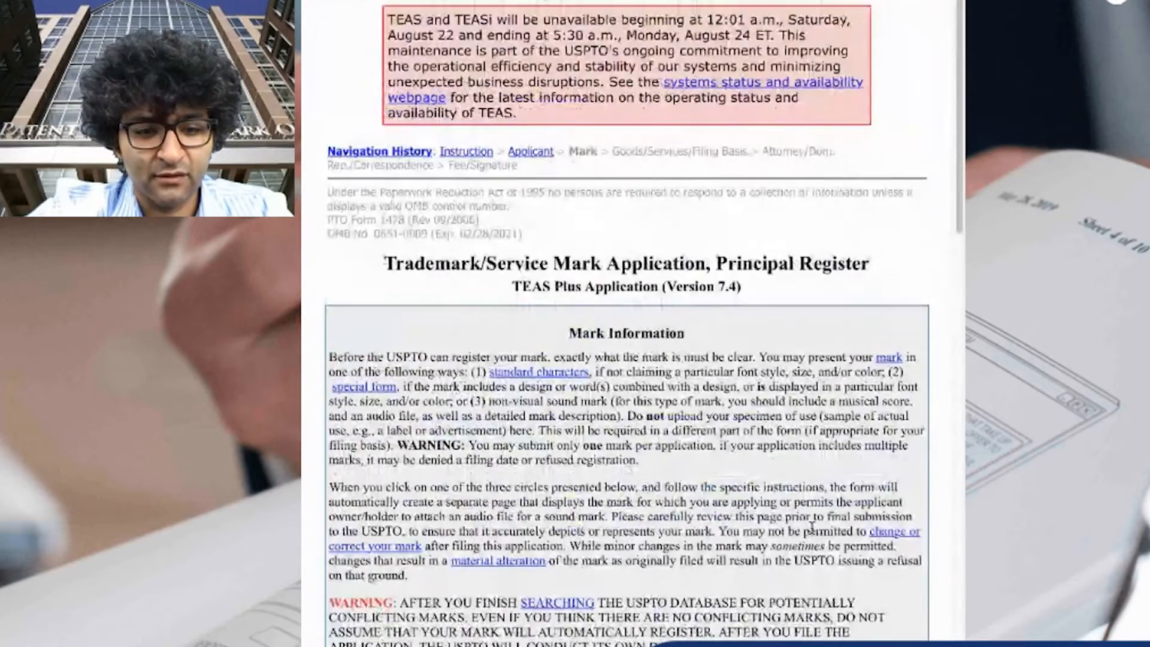
View the attached mark image at full size
scroll(774, 519, "down", 9)
left_click(774, 518)
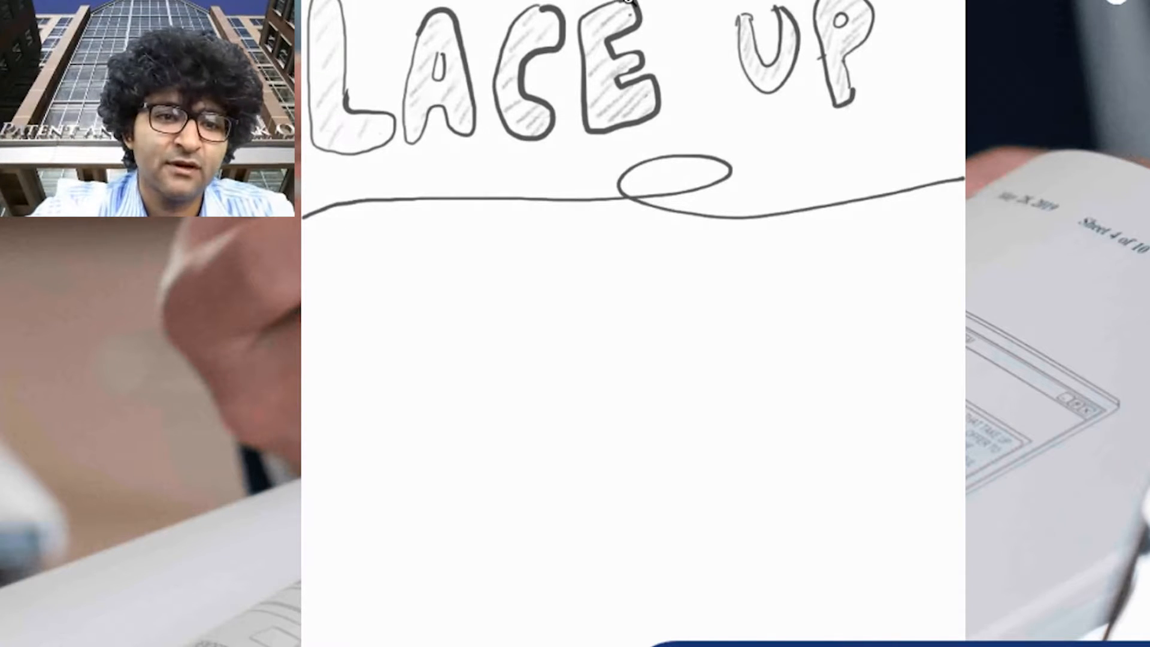
left_click(627, 1)
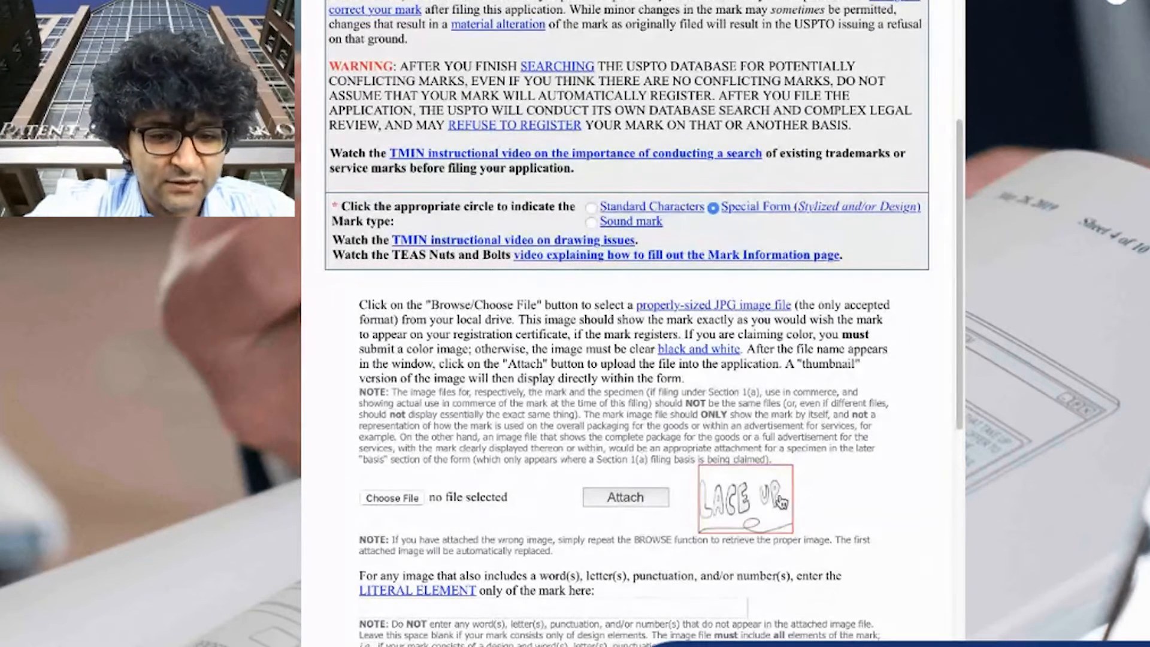
left_click(756, 512)
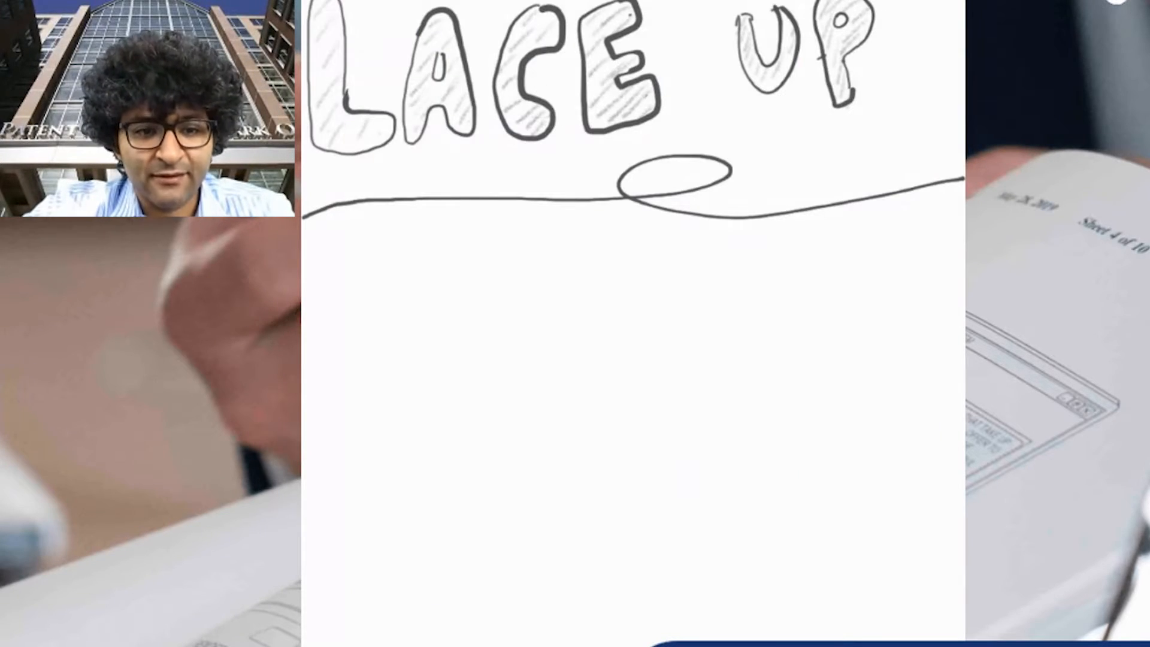
left_click(627, 1)
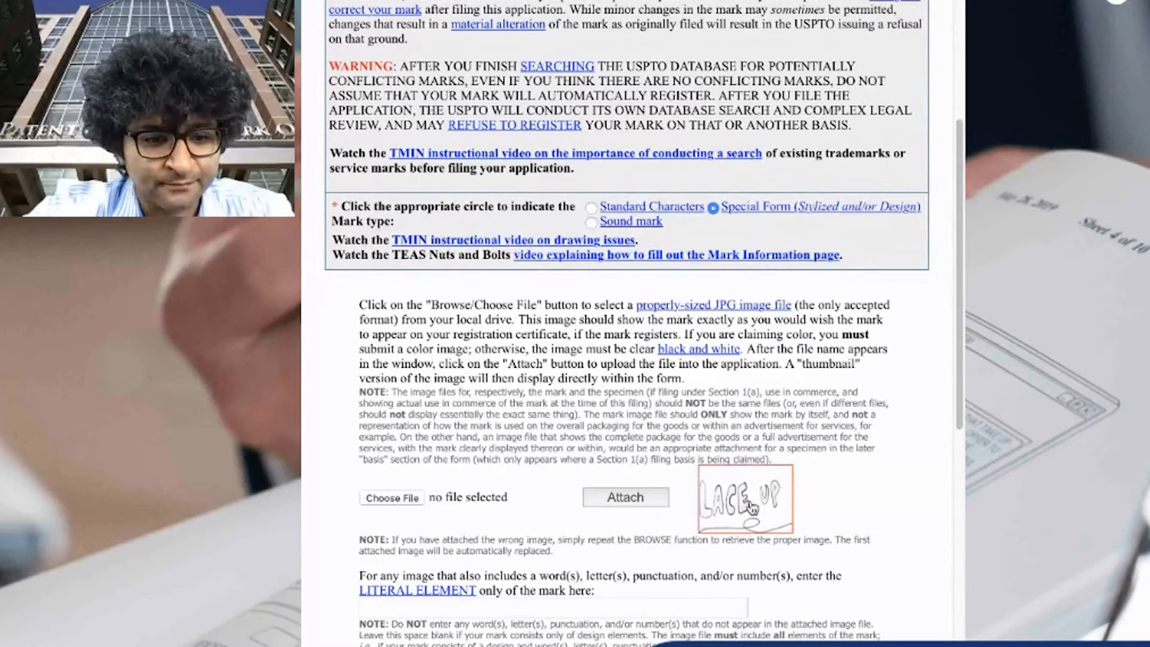
scroll(659, 455, "down", 3)
Enter LACE UP as the literal element of the mark
left_click(615, 396)
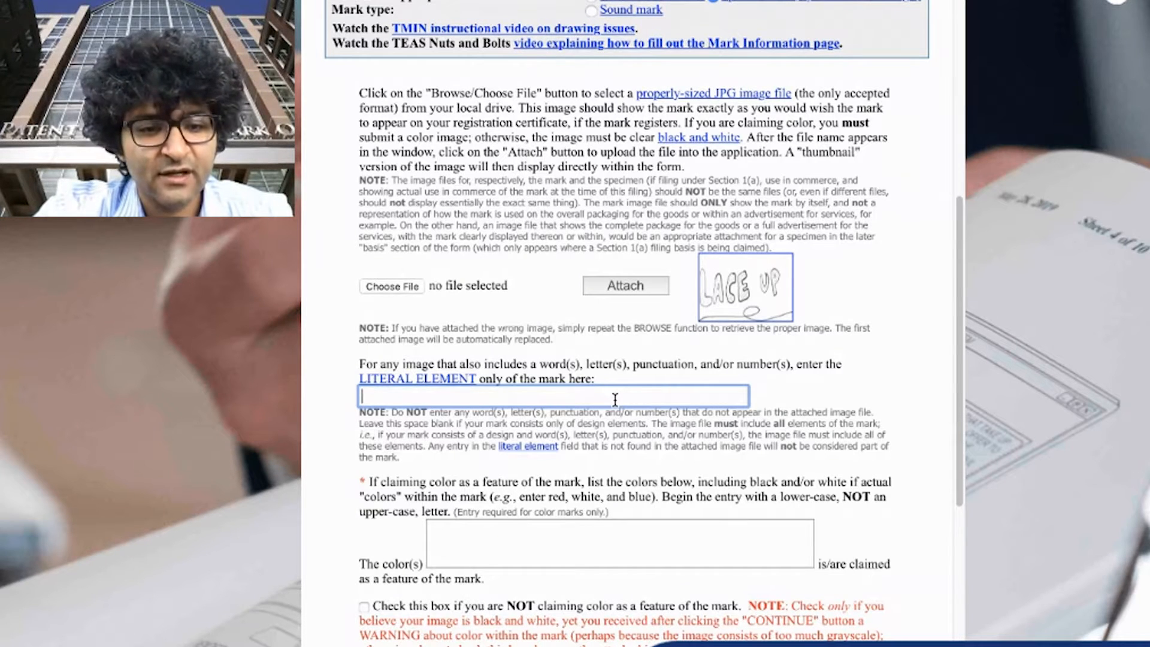
type("LACE UP")
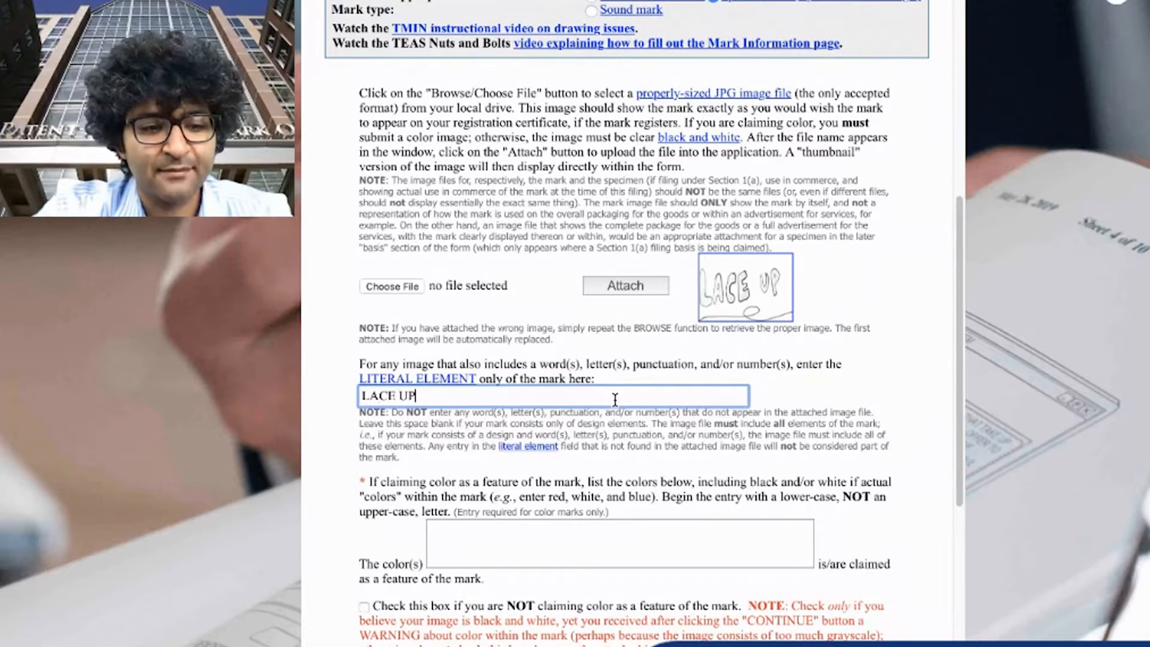
left_click(608, 480)
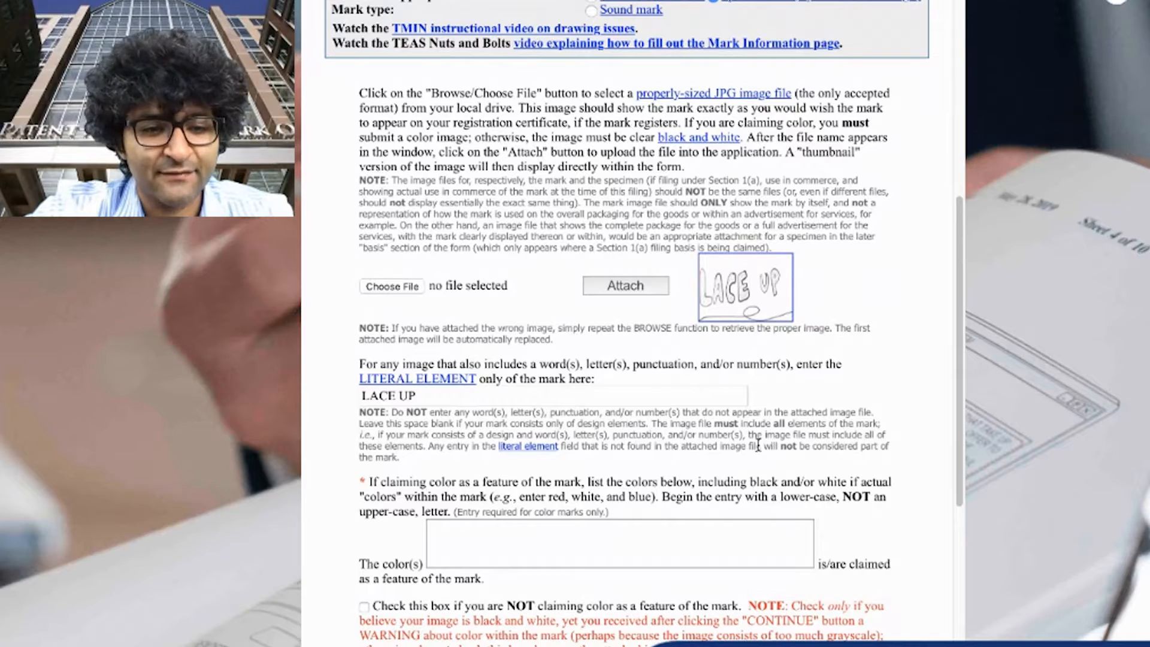
Check the box stating that color is not claimed as a feature of the mark
scroll(714, 499, "down", 1)
left_click(687, 523)
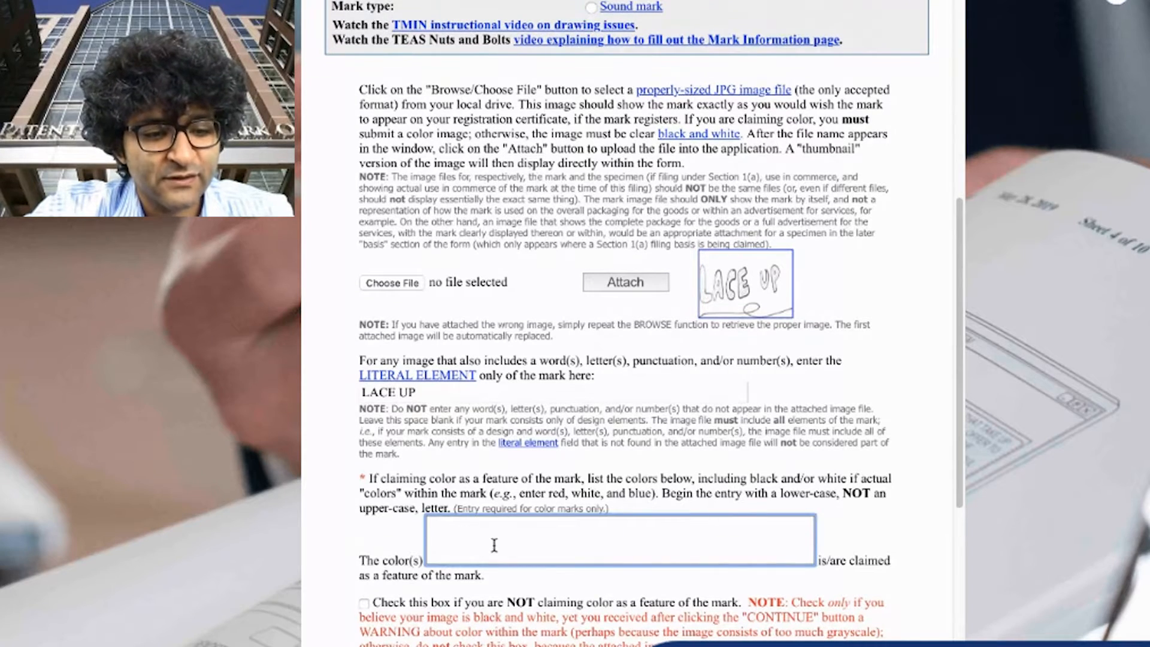
scroll(586, 519, "down", 1)
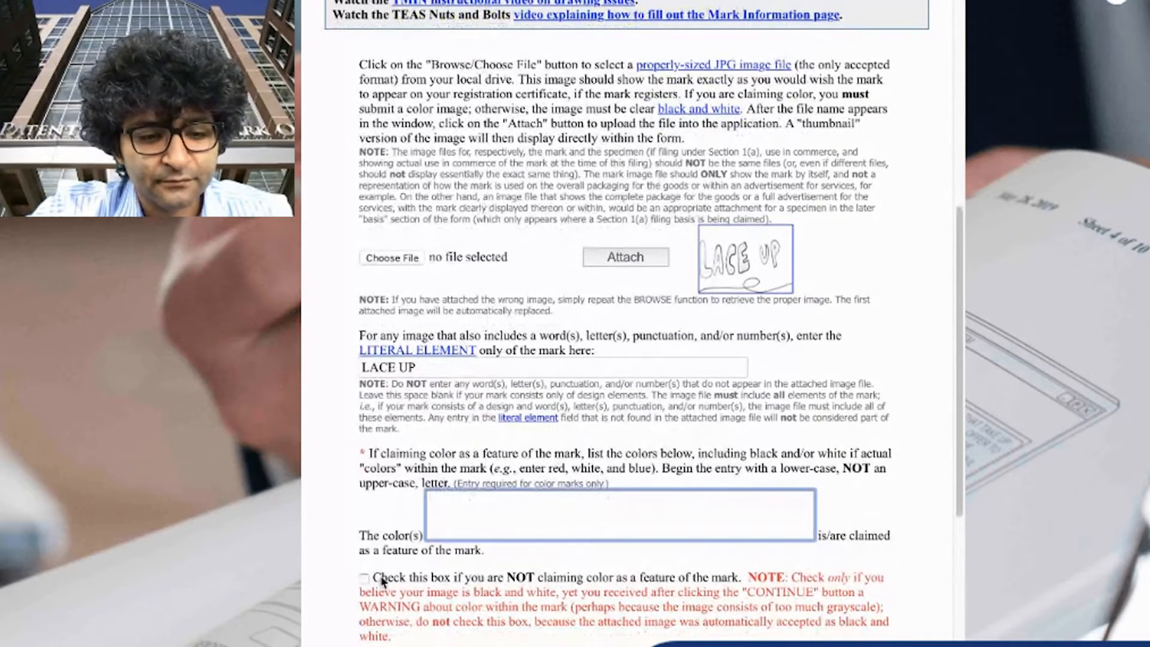
scroll(382, 581, "down", 2)
left_click(364, 464)
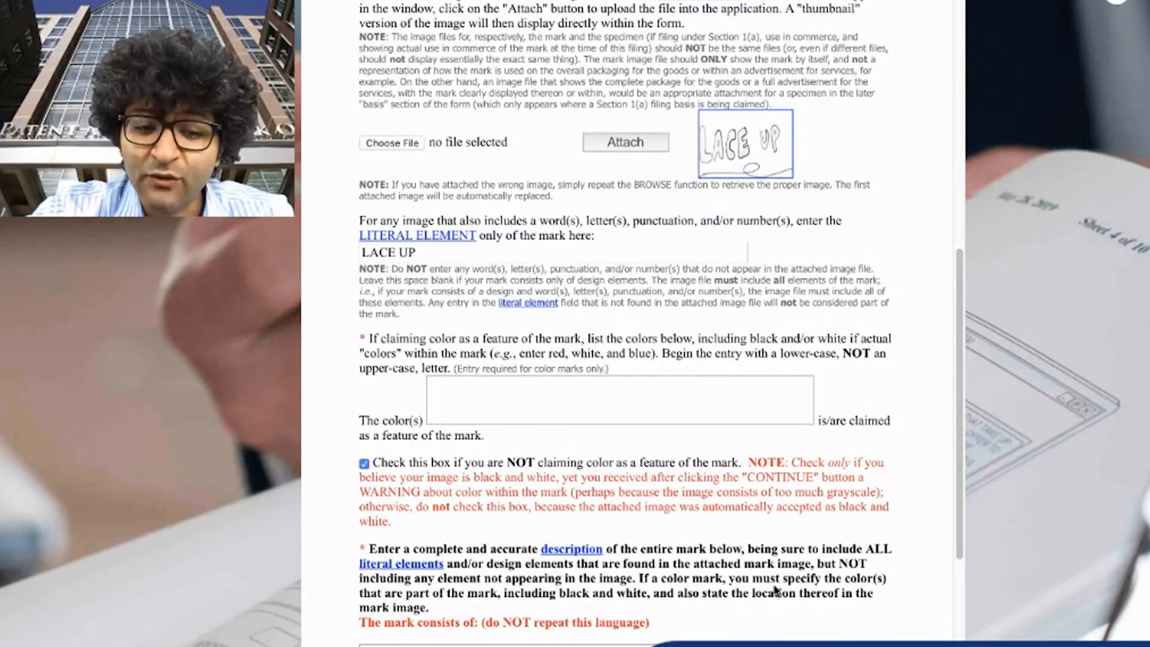
Begin the mark description with "large stylized lettering of the words LACE UP", consulting the mark image
scroll(861, 633, "down", 2)
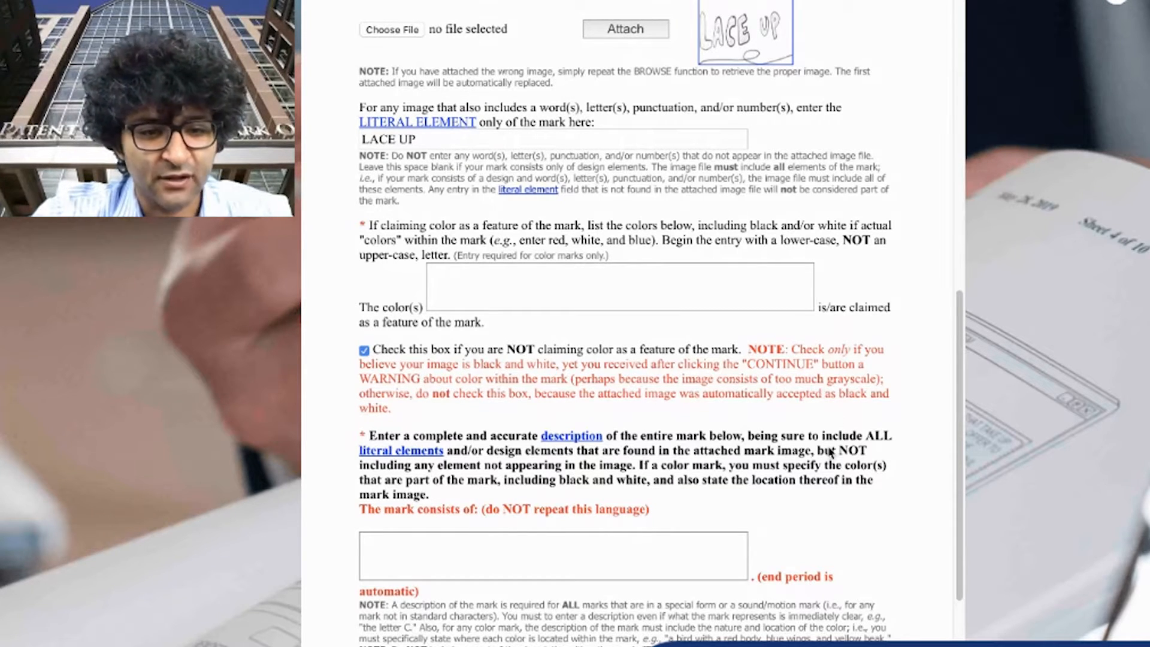
scroll(829, 455, "down", 1)
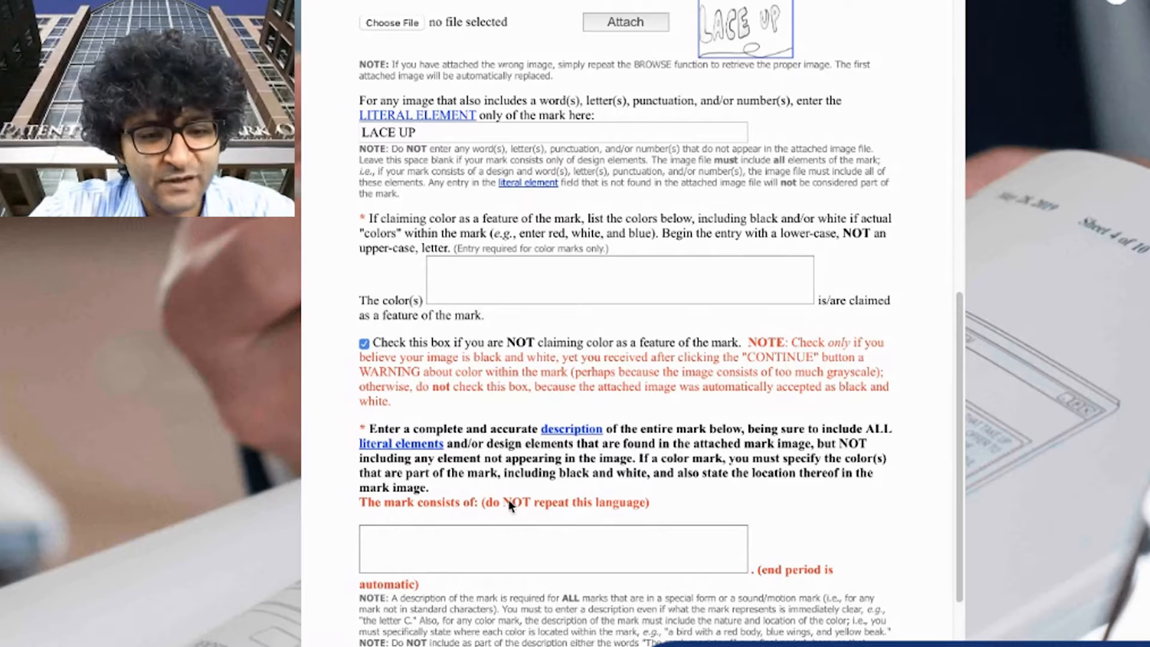
left_click(508, 527)
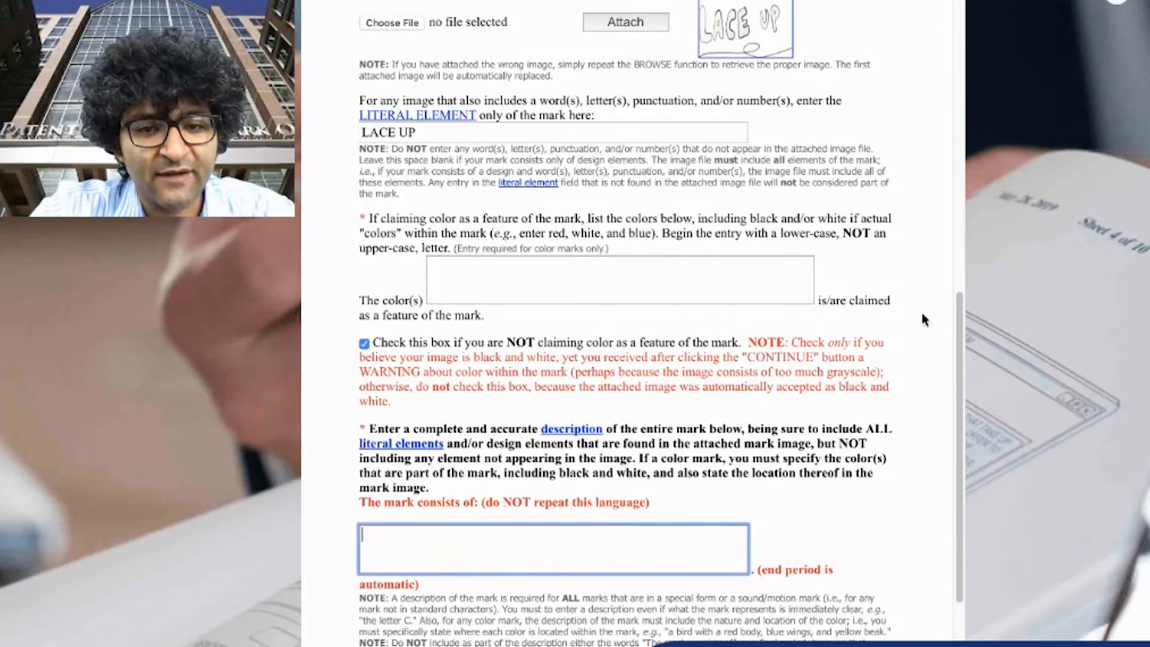
left_click(750, 40)
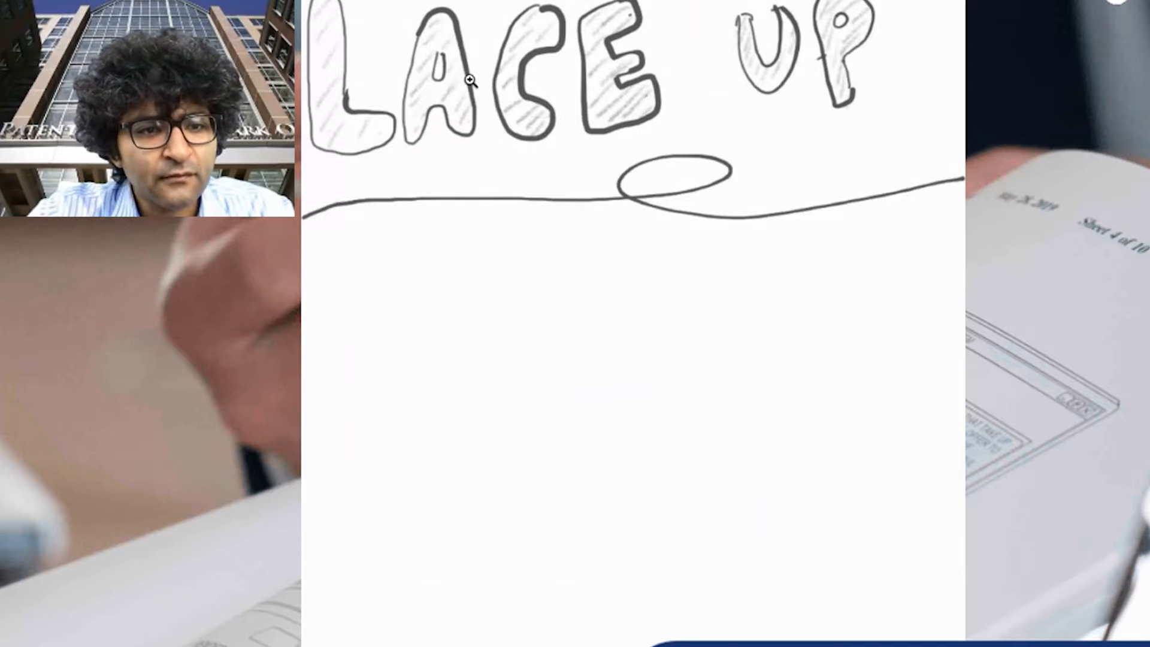
key("alt+Left")
left_click(619, 530)
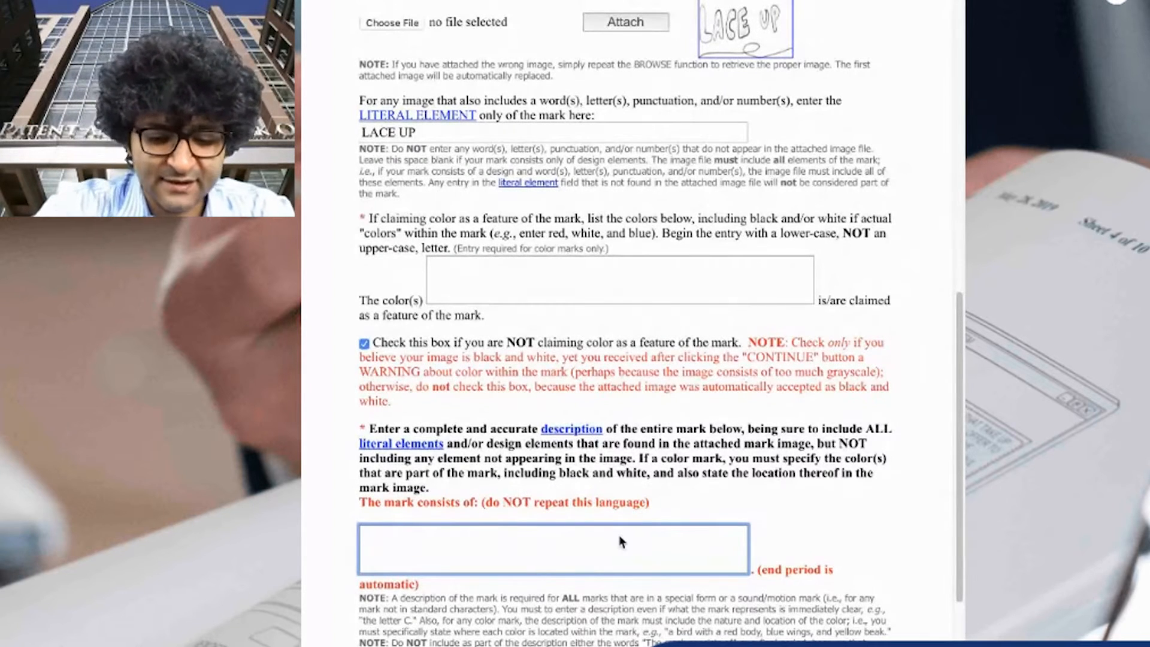
type("large style")
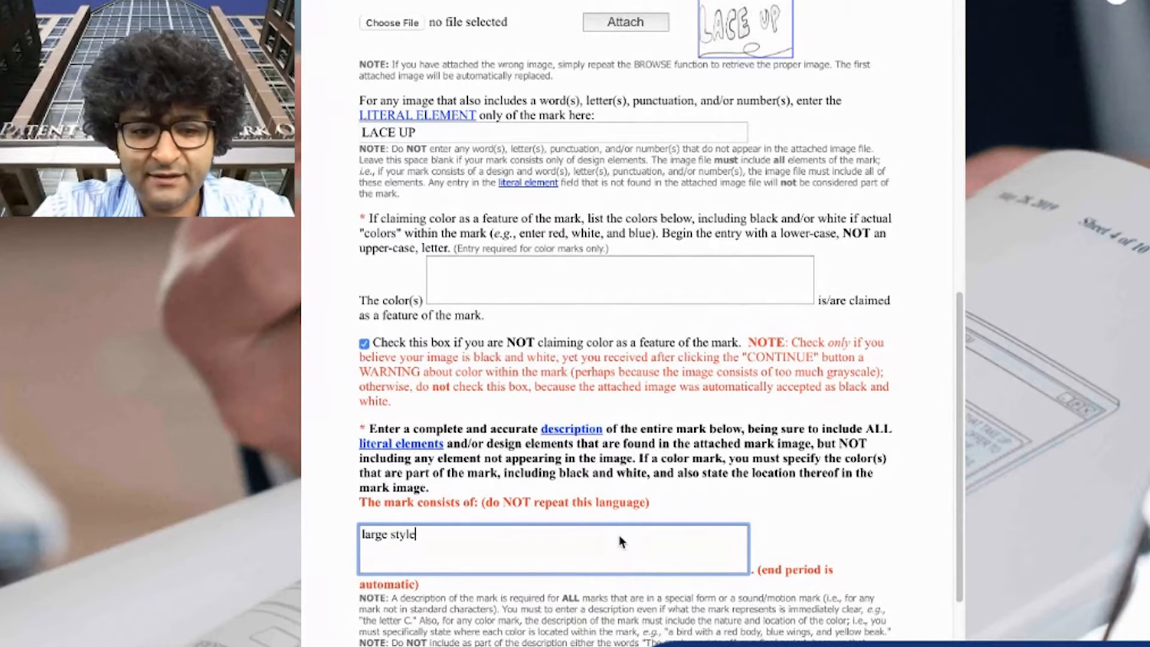
key("BackSpace")
key("BackSpace")
type("lized ")
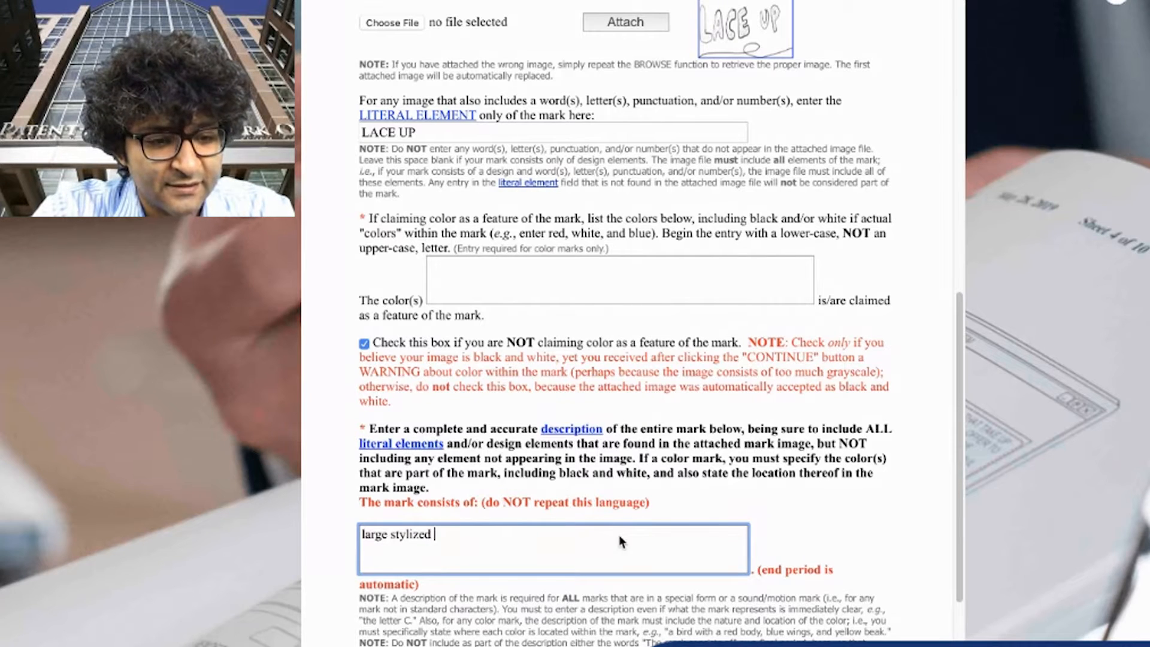
type("lettering of ")
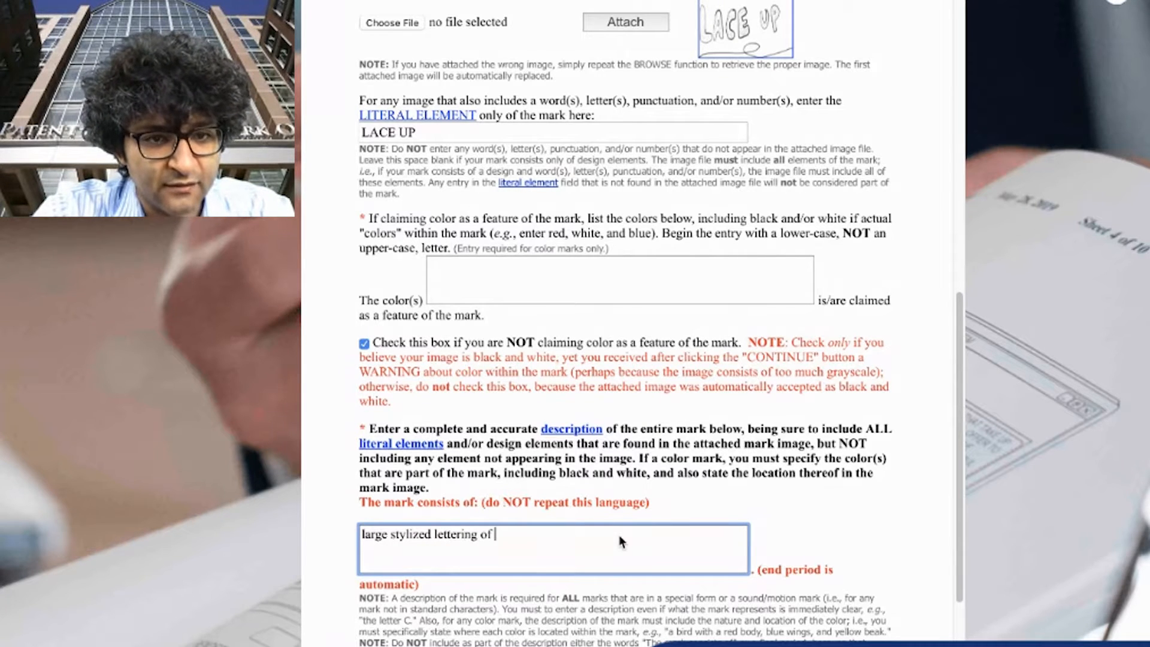
type("the words LACE UP")
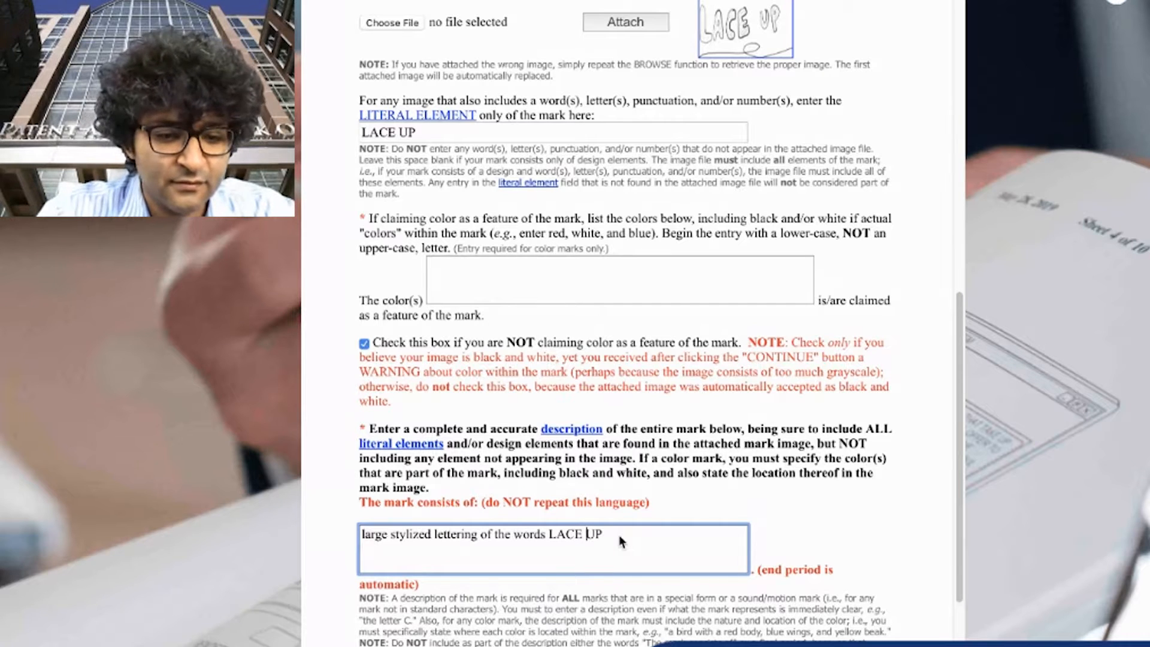
Enclose LACE UP in quotation marks within the mark description and continue it with "with"
key("alt+Left")
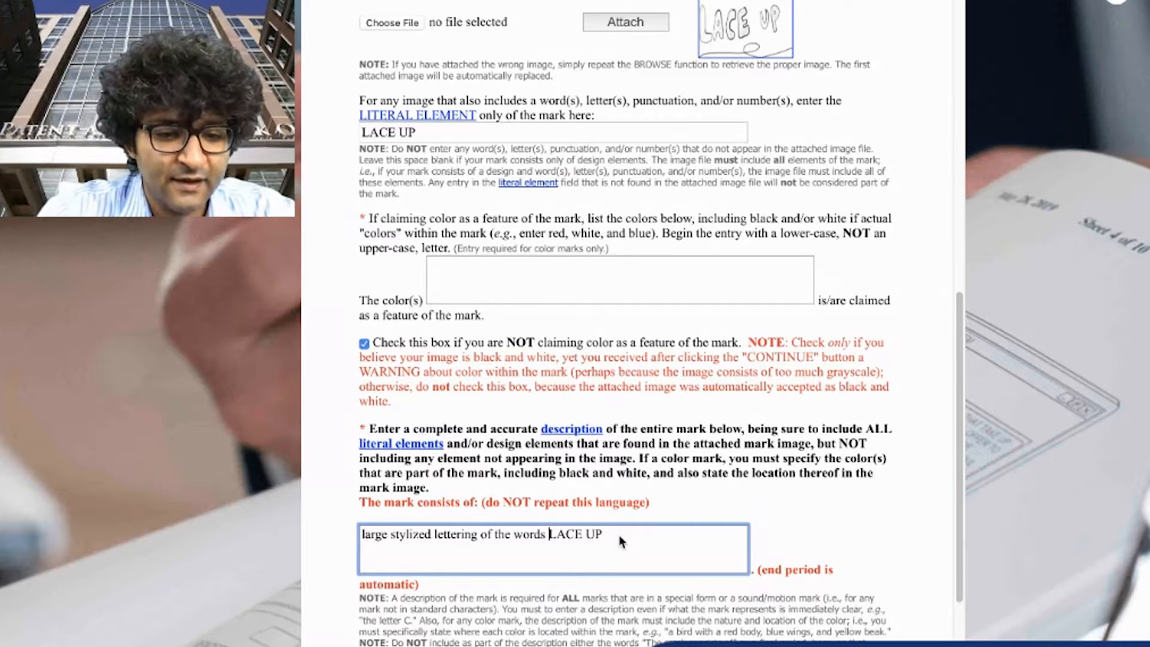
type("\"")
key("alt+Right")
key("alt+Right")
type("\" ")
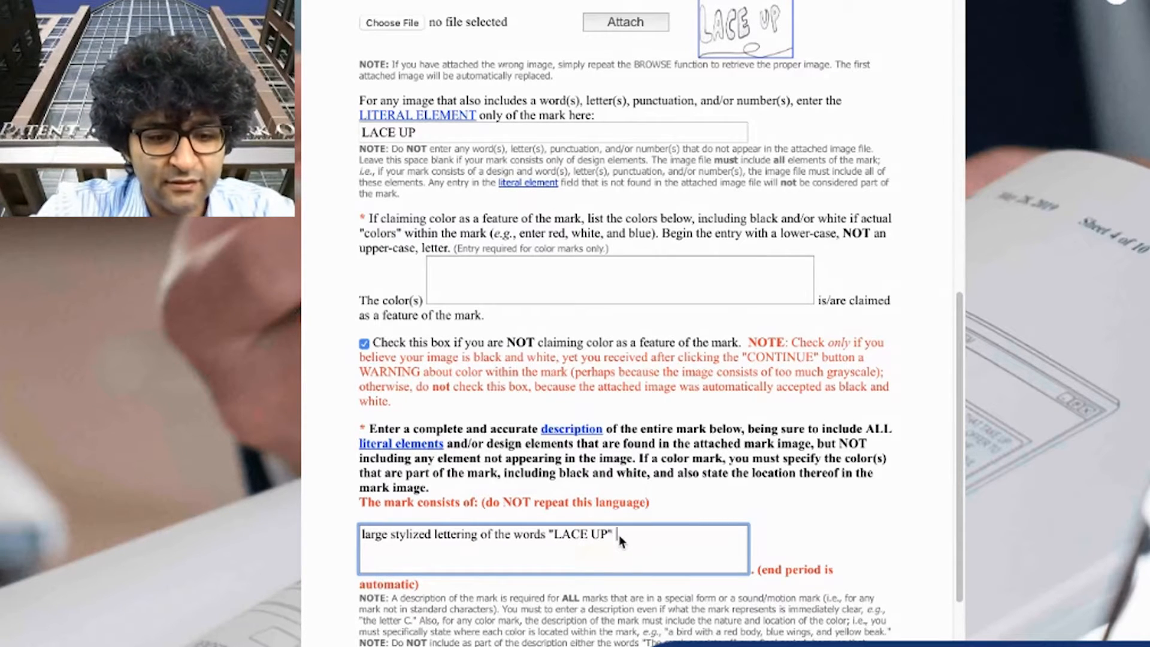
type("with a ")
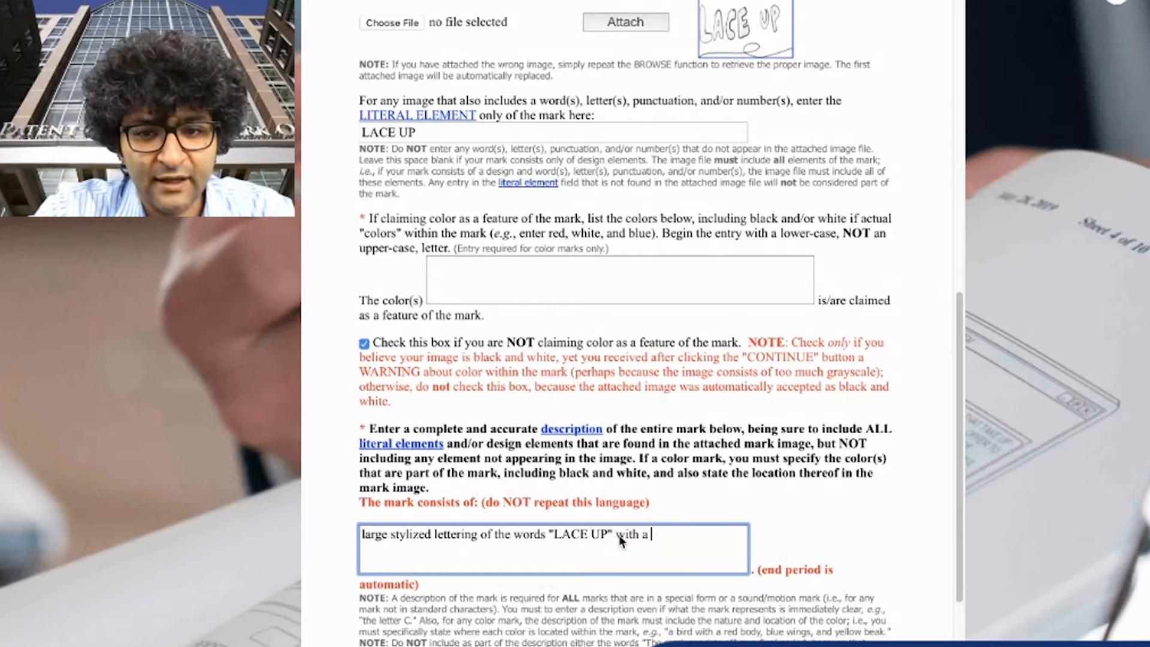
type("ribbeon")
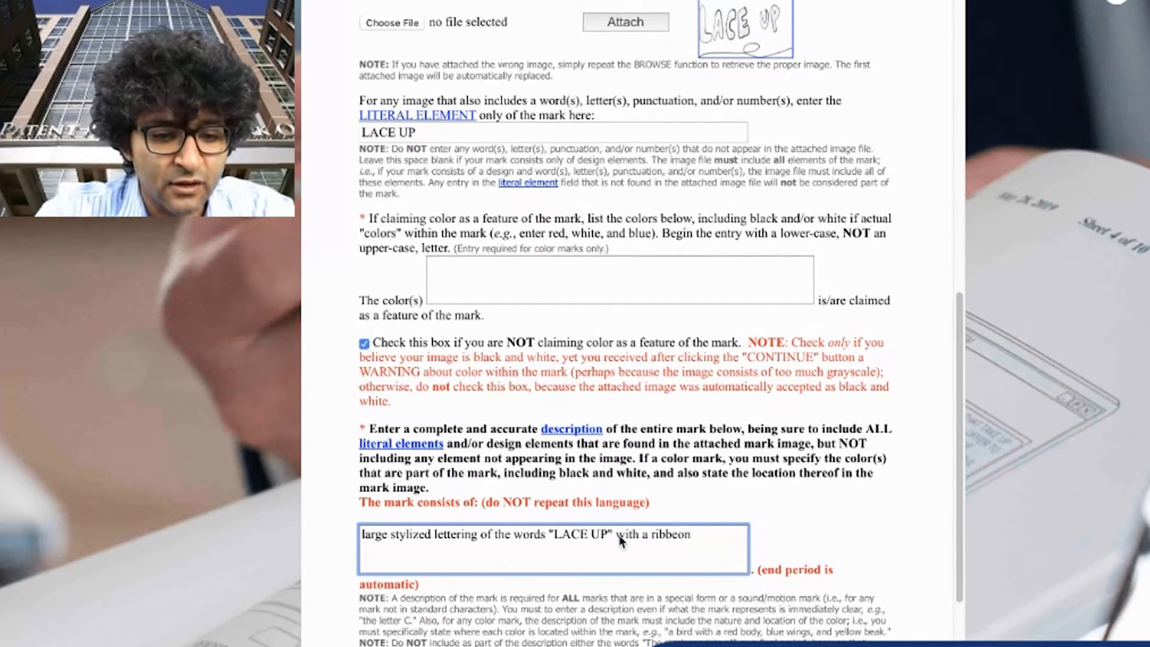
Complete the description with "a lace extending beneath the words", leaving off the final period
key("alt+shift+Left")
type("lac")
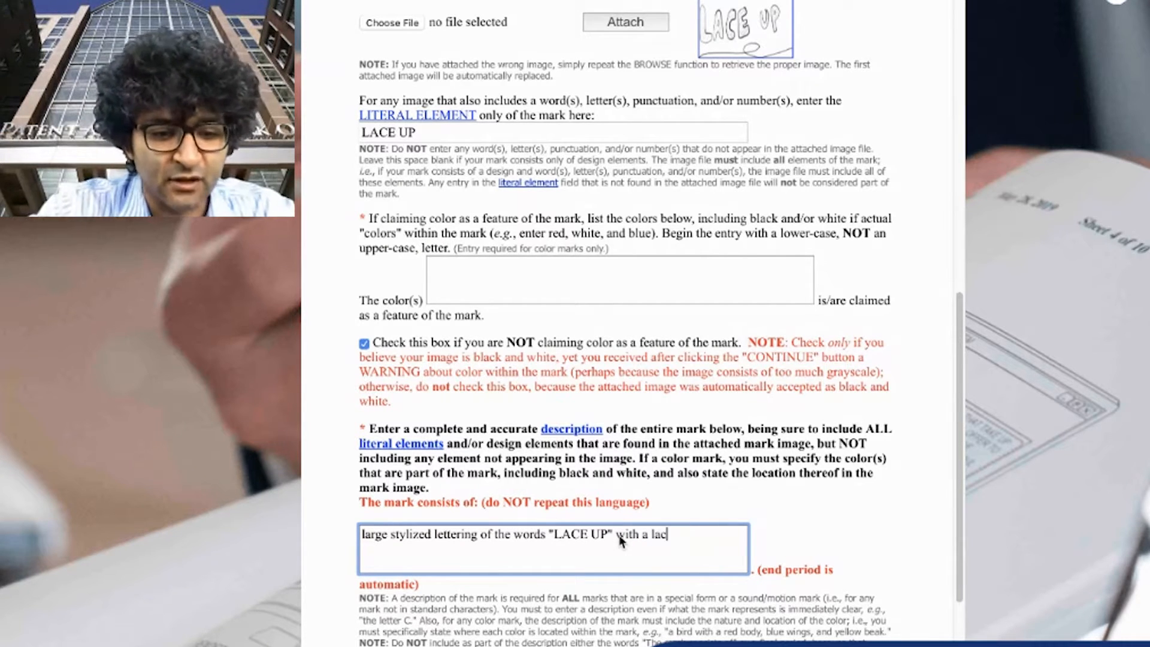
type("e ex")
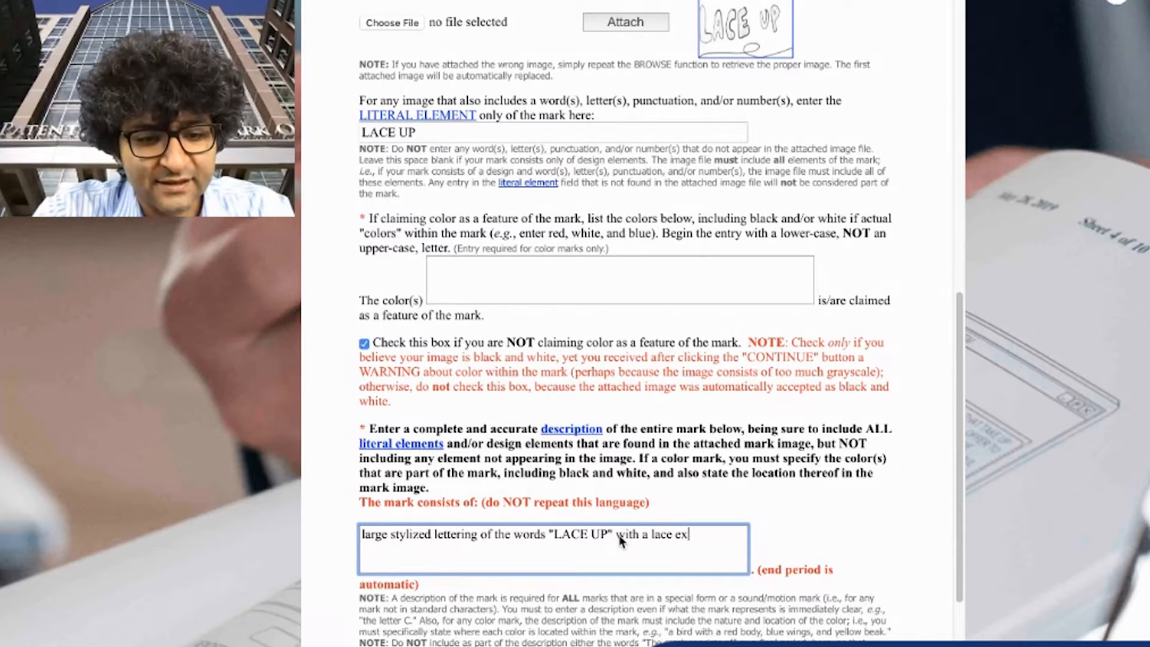
type("tending b")
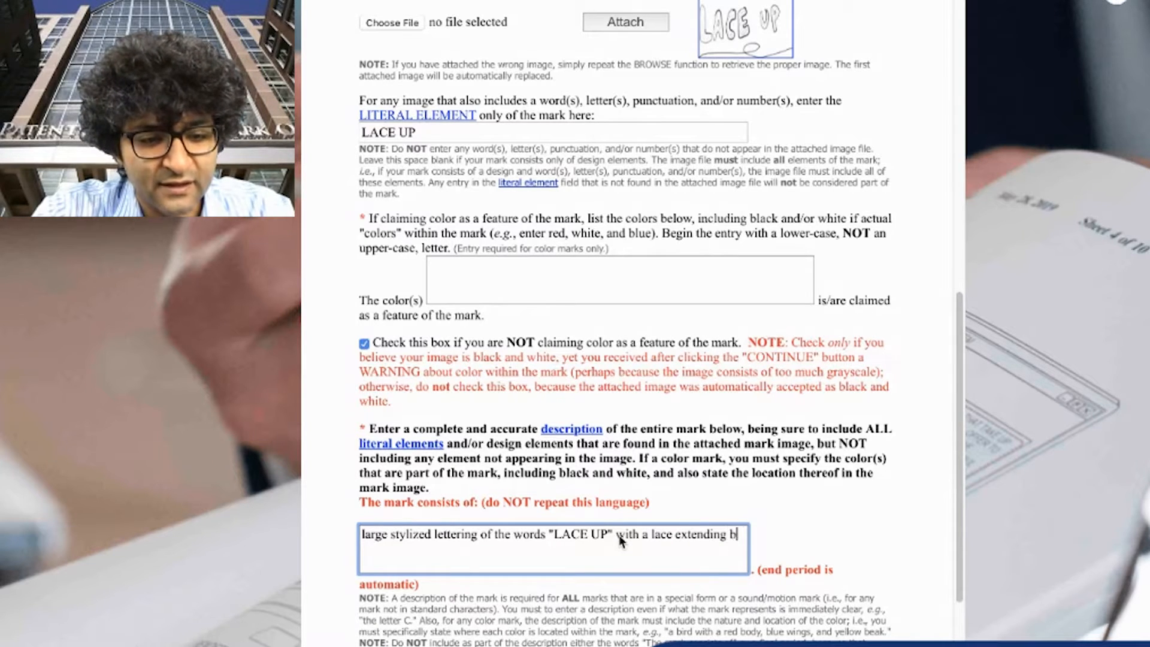
type("eneath the words.")
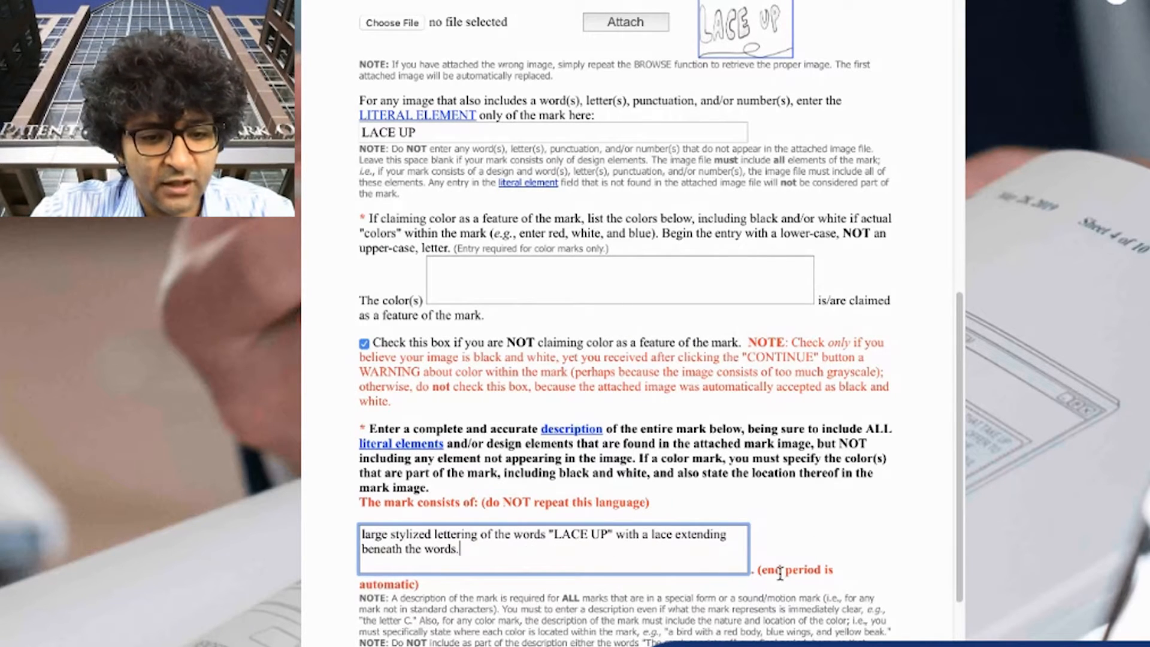
scroll(629, 575, "up", 1)
key("BackSpace")
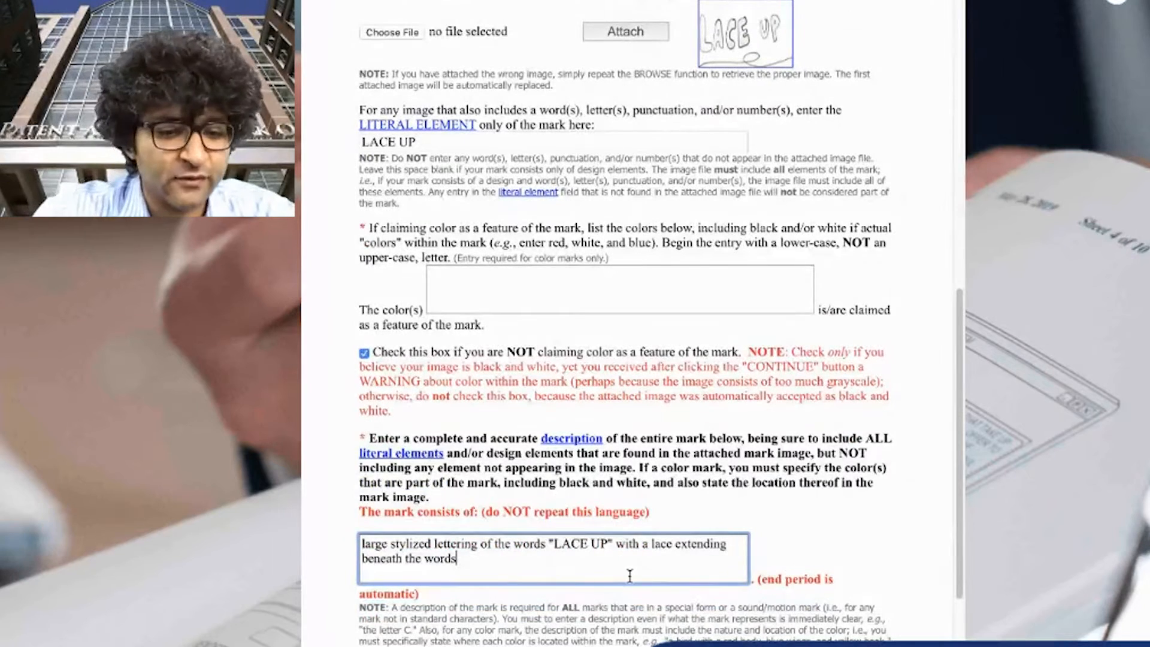
Continue from the mark section to the goods and services section of the application
left_click_drag(803, 586, 752, 582)
left_click(787, 608)
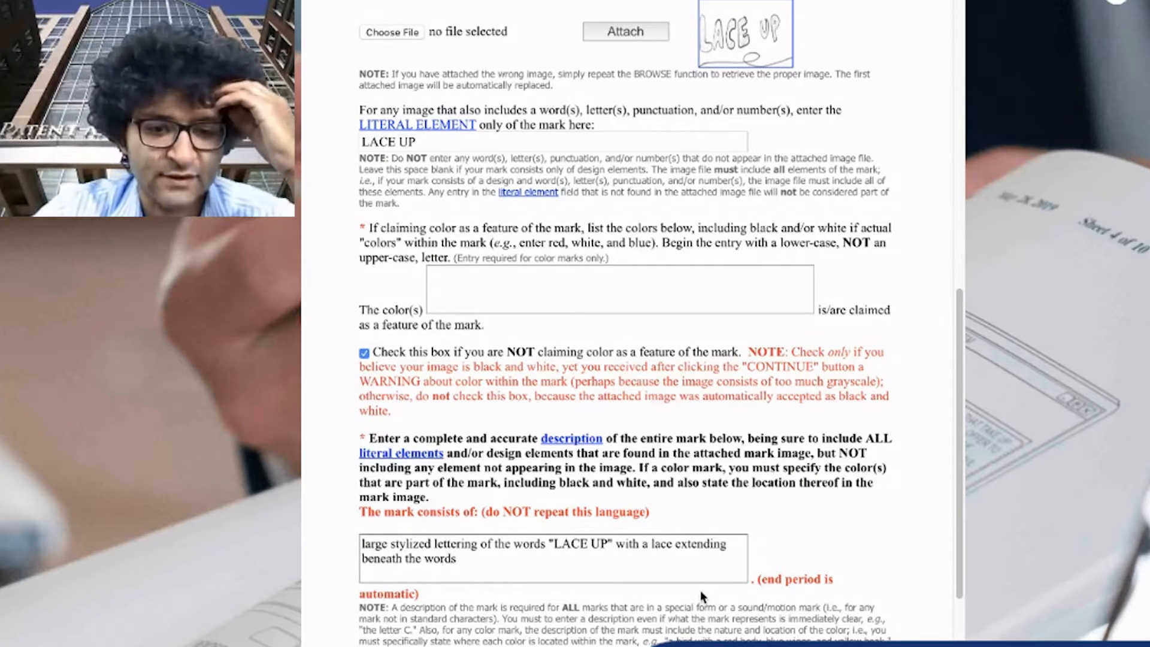
scroll(857, 575, "up", 2)
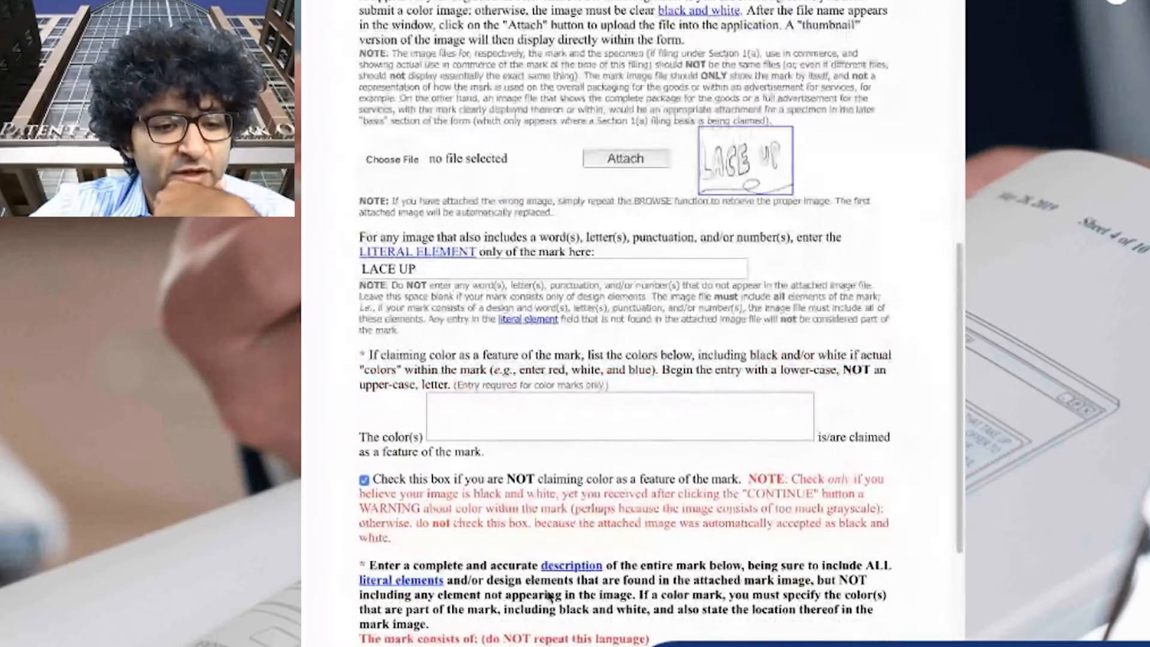
scroll(778, 569, "down", 2)
scroll(744, 568, "down", 5)
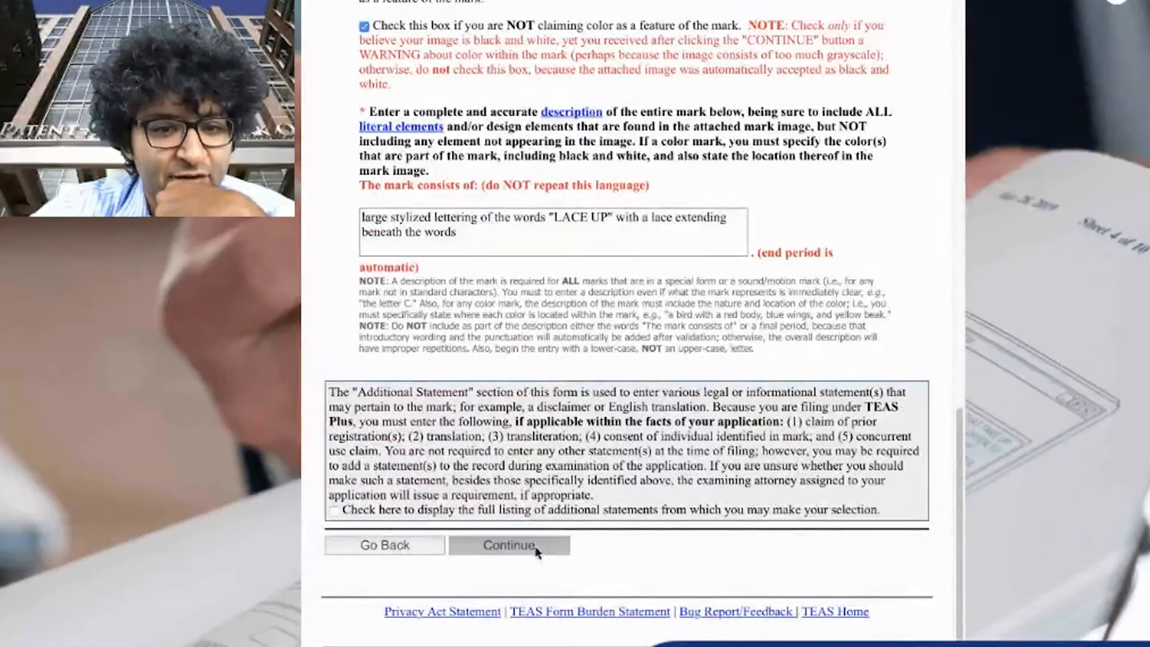
left_click(509, 545)
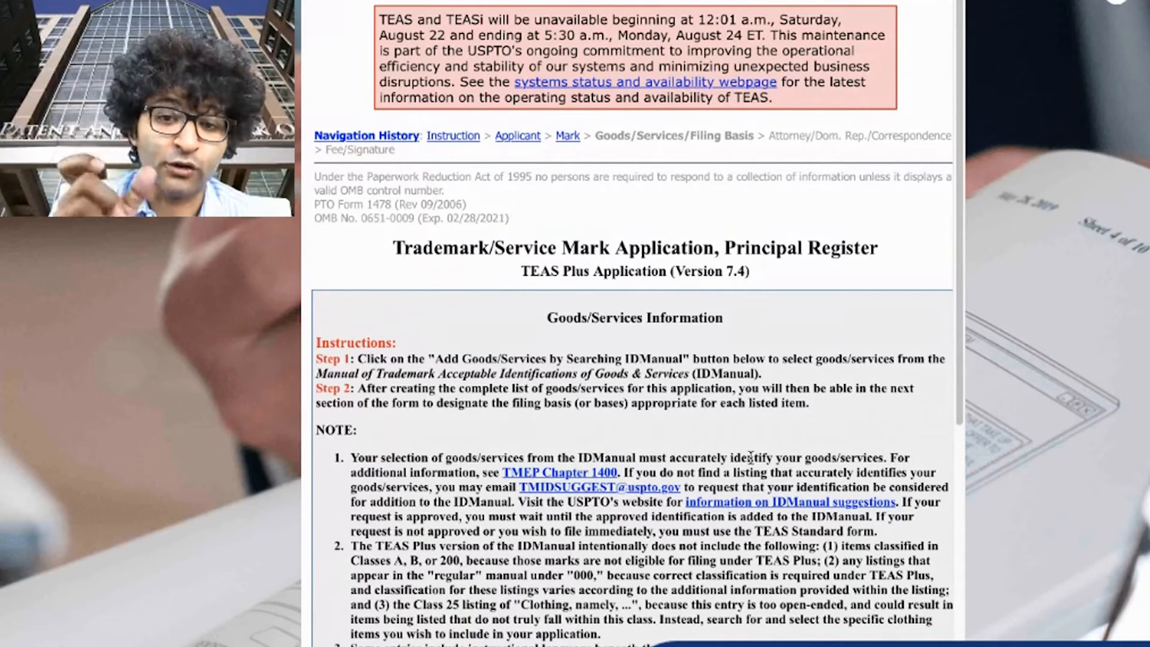
Open the goods and services ID Manual search and search for costume
scroll(751, 456, "down", 9)
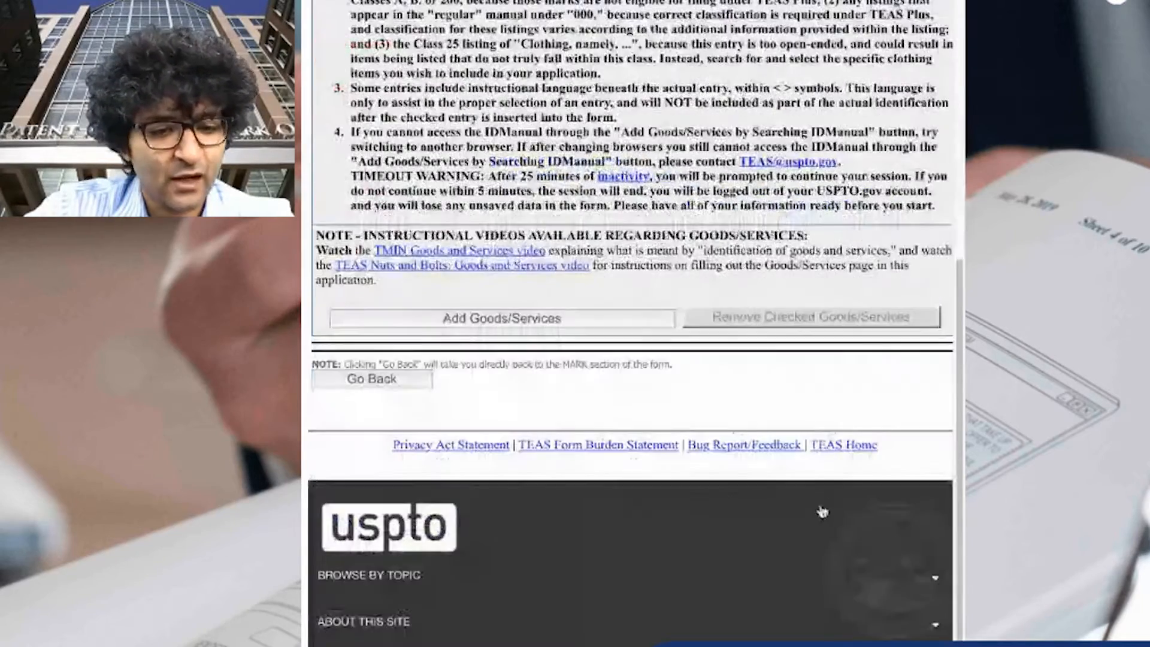
left_click(454, 320)
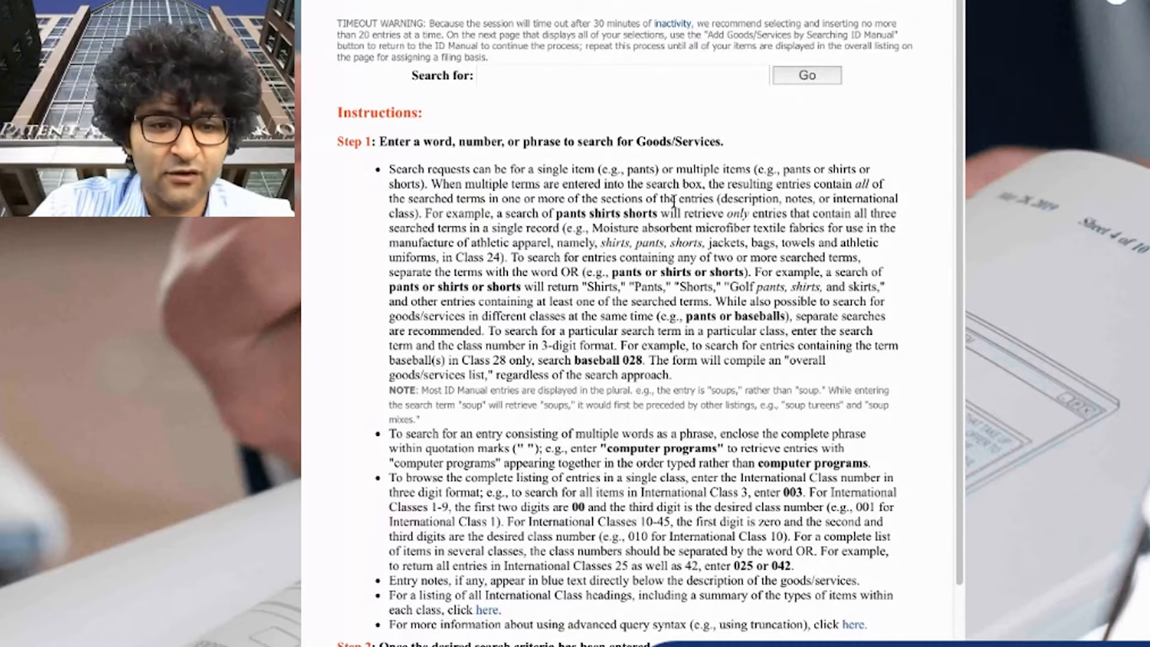
type("costu")
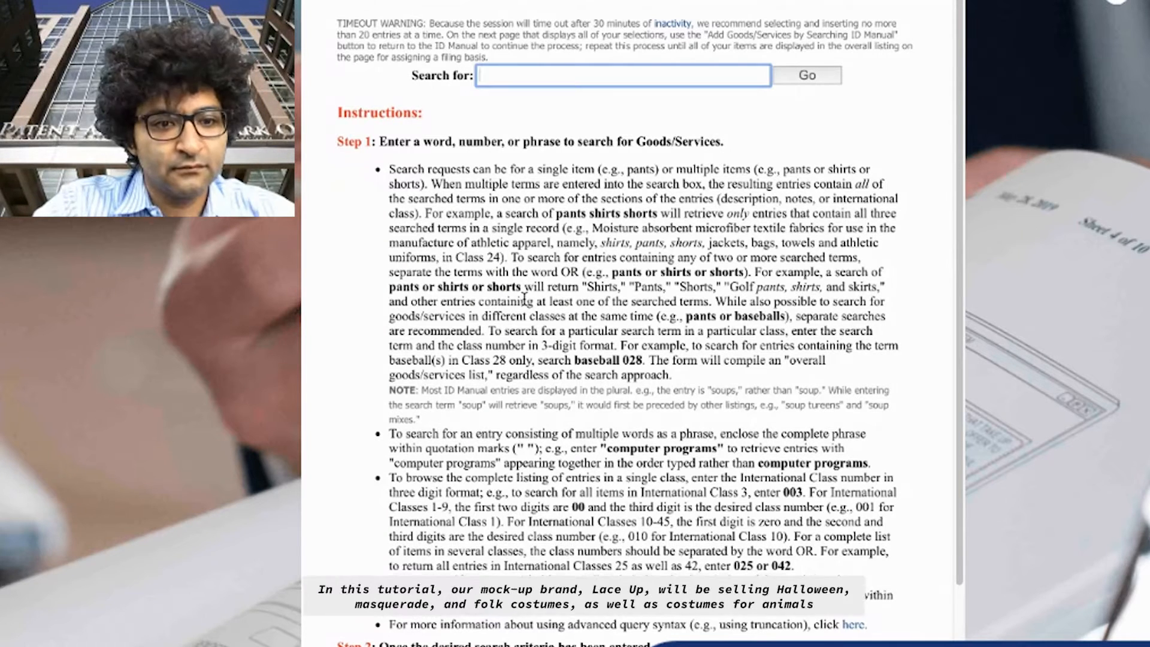
type("me")
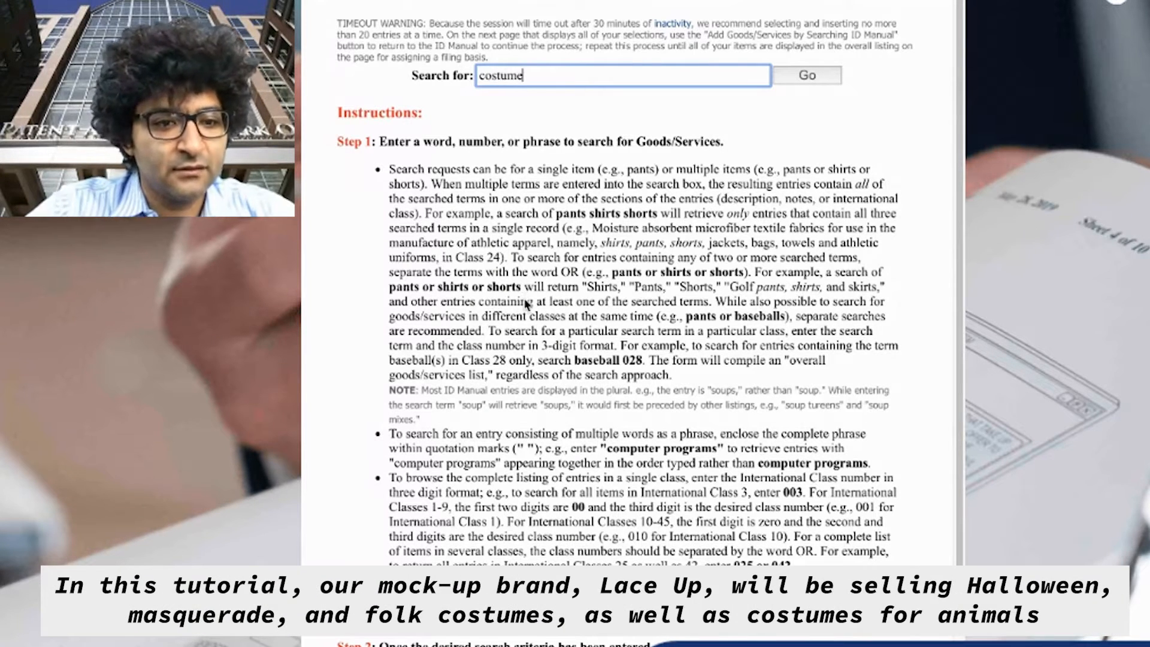
key("Return")
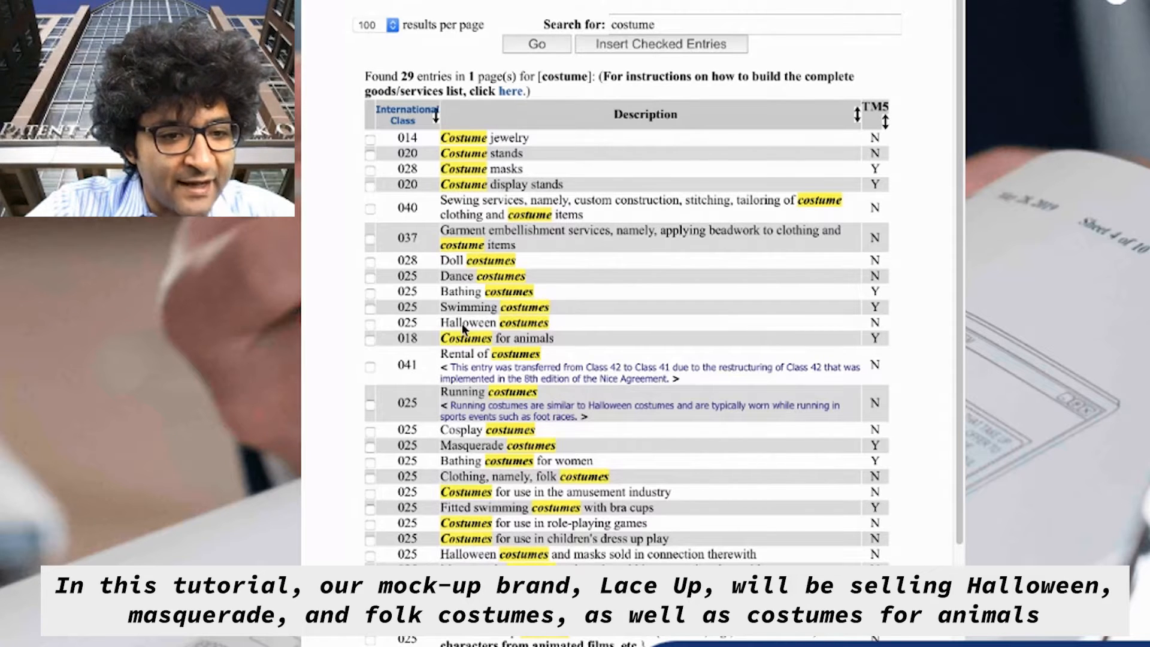
Check the Halloween costumes, Masquerade costumes and Clothing, namely, folk costumes entries in the results
left_click(370, 323)
scroll(512, 488, "down", 5)
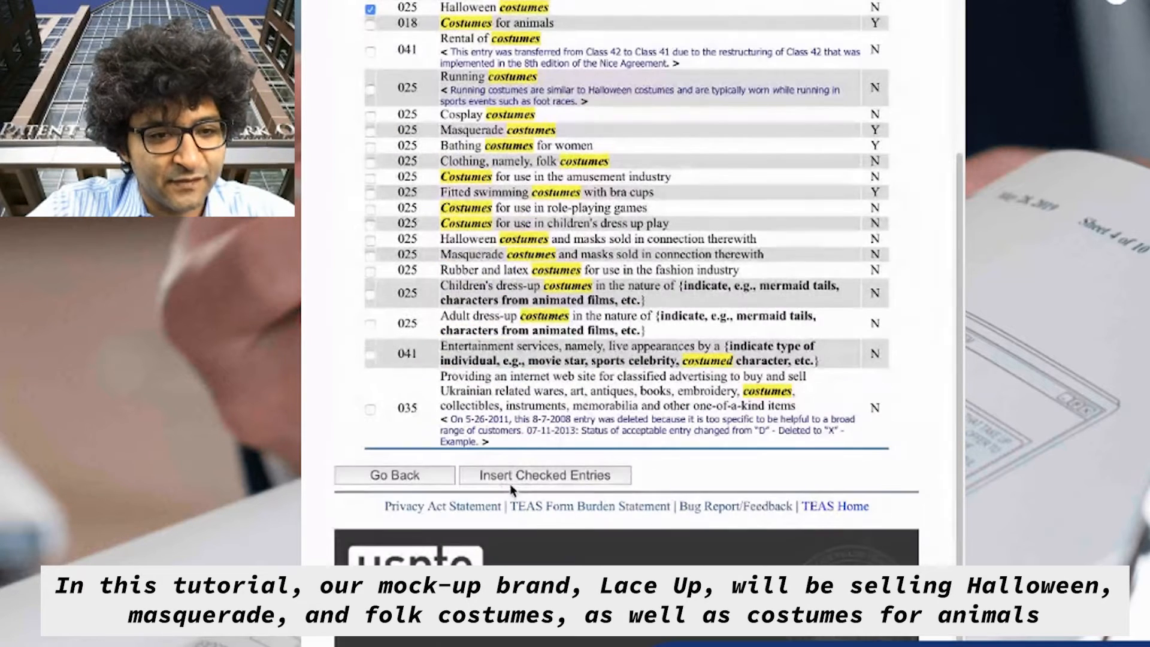
left_click(516, 474)
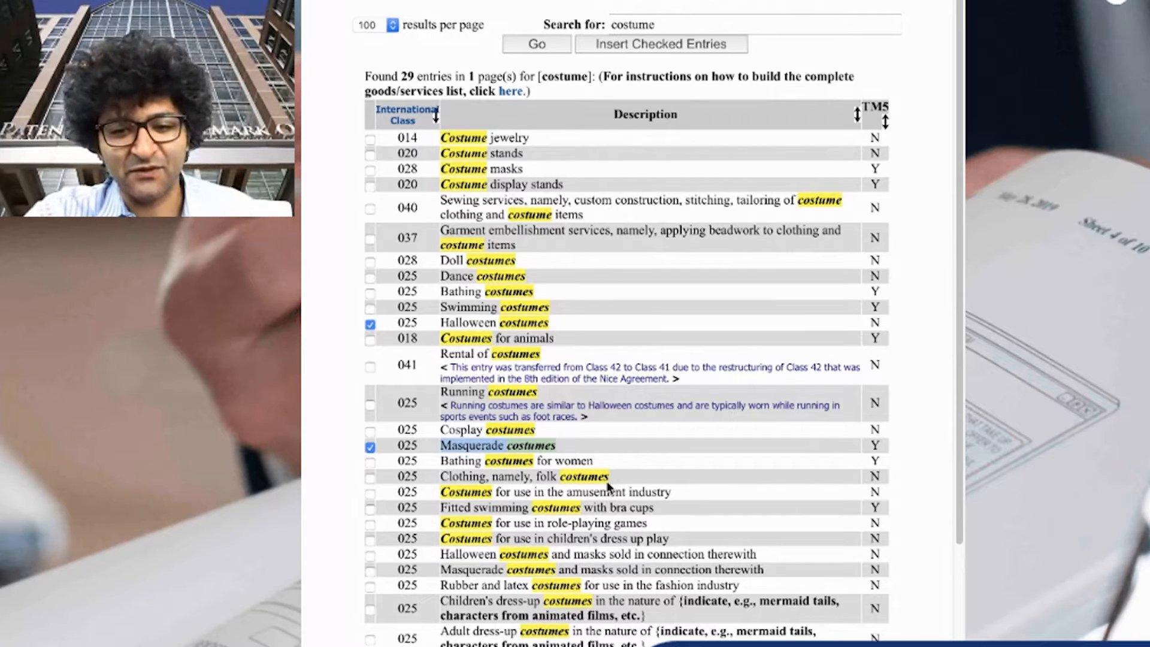
scroll(675, 523, "down", 5)
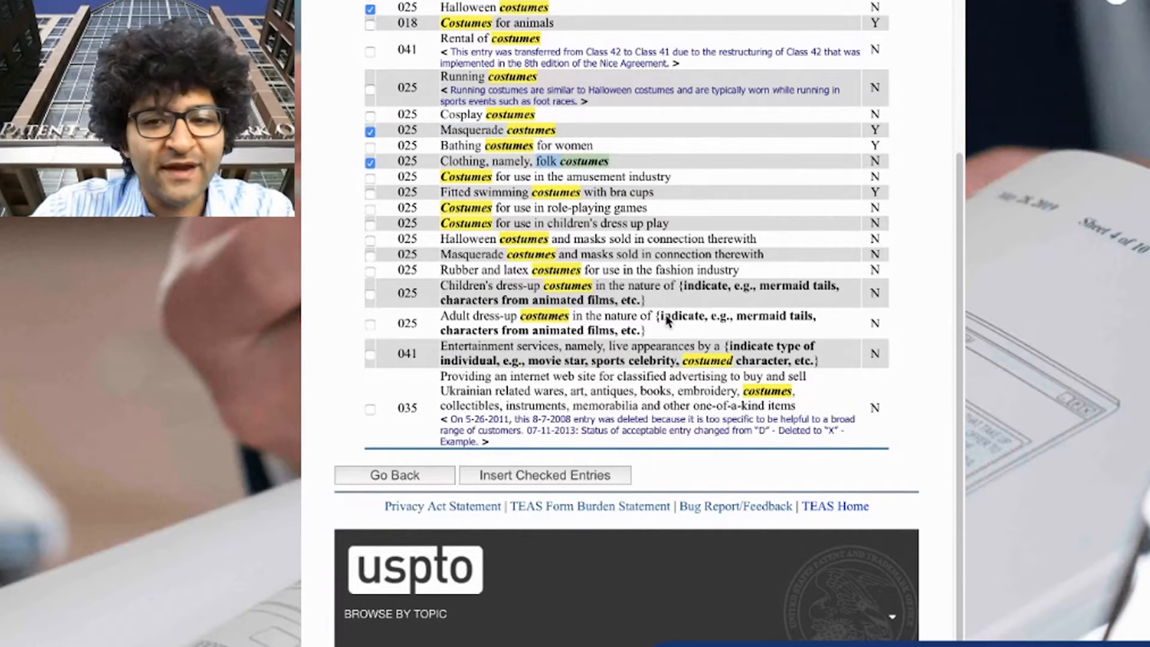
scroll(667, 320, "up", 3)
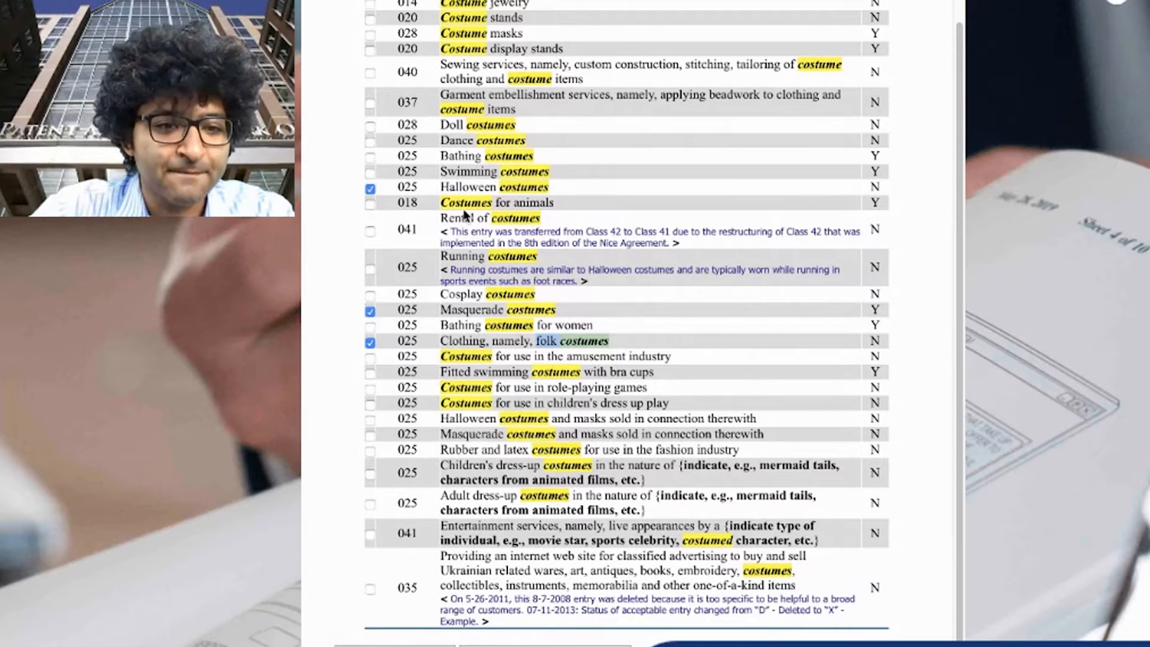
Also check Costumes for animals and insert the checked entries into the goods and services list
left_click(370, 205)
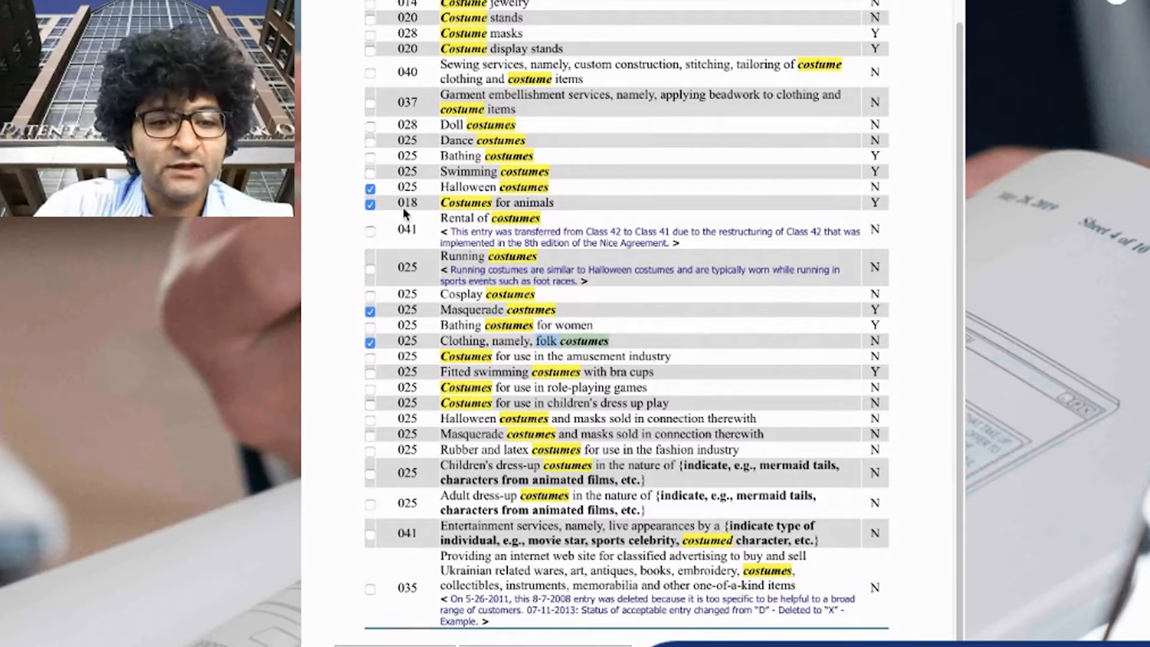
left_click_drag(393, 189, 420, 189)
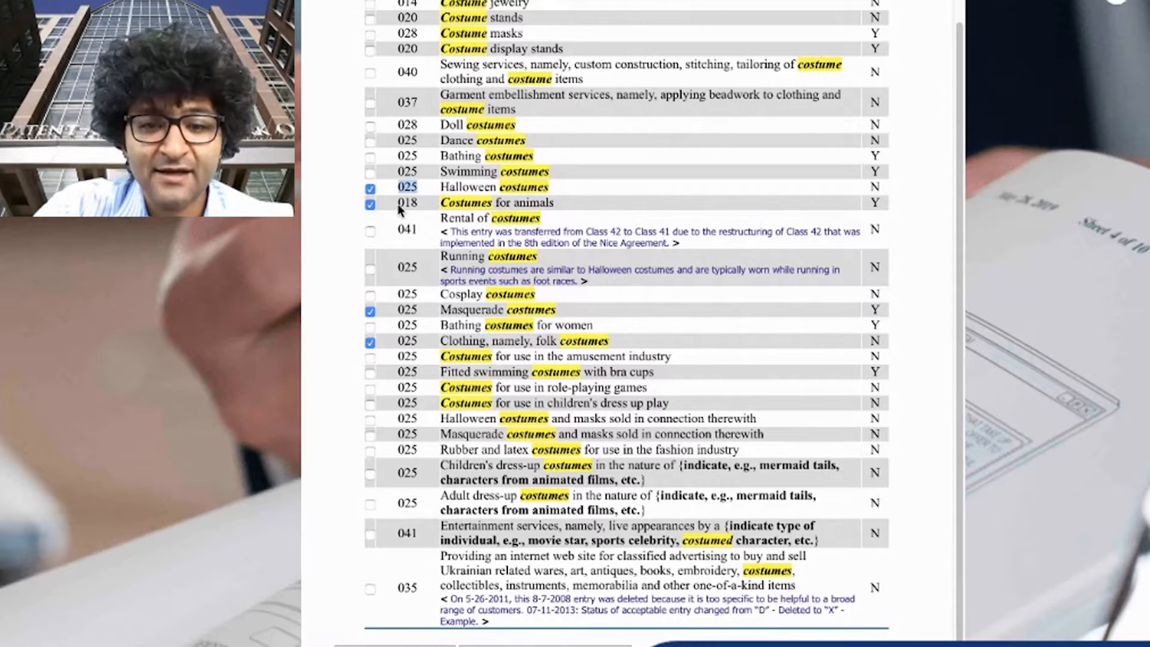
left_click(403, 203)
left_click_drag(403, 204, 424, 203)
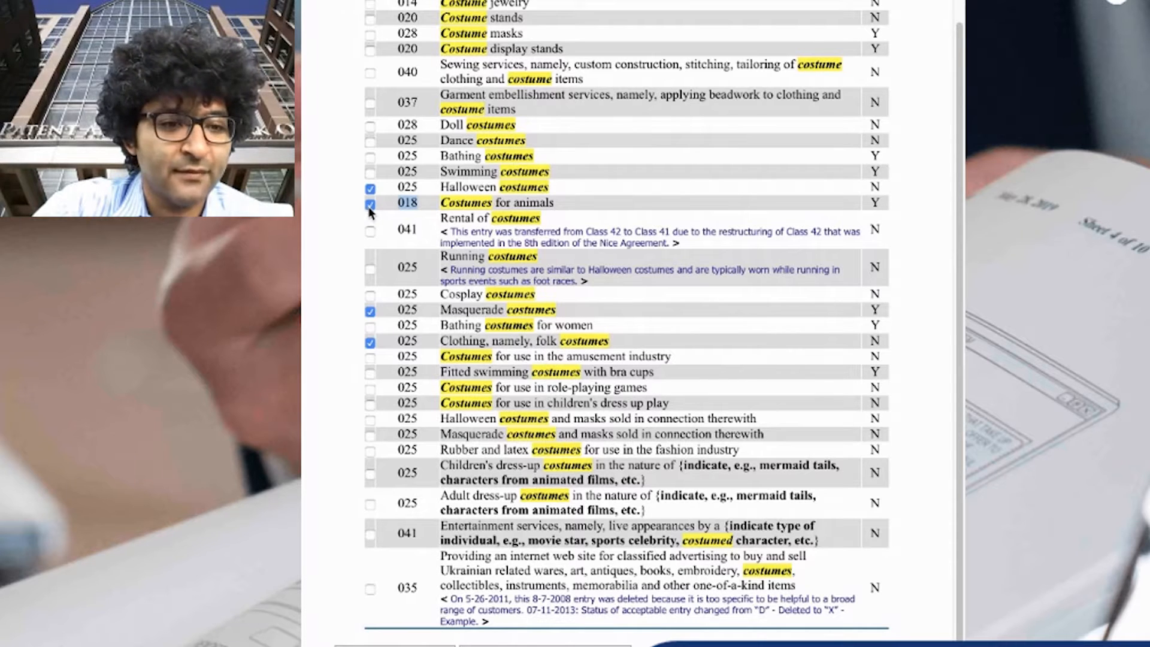
left_click(519, 216)
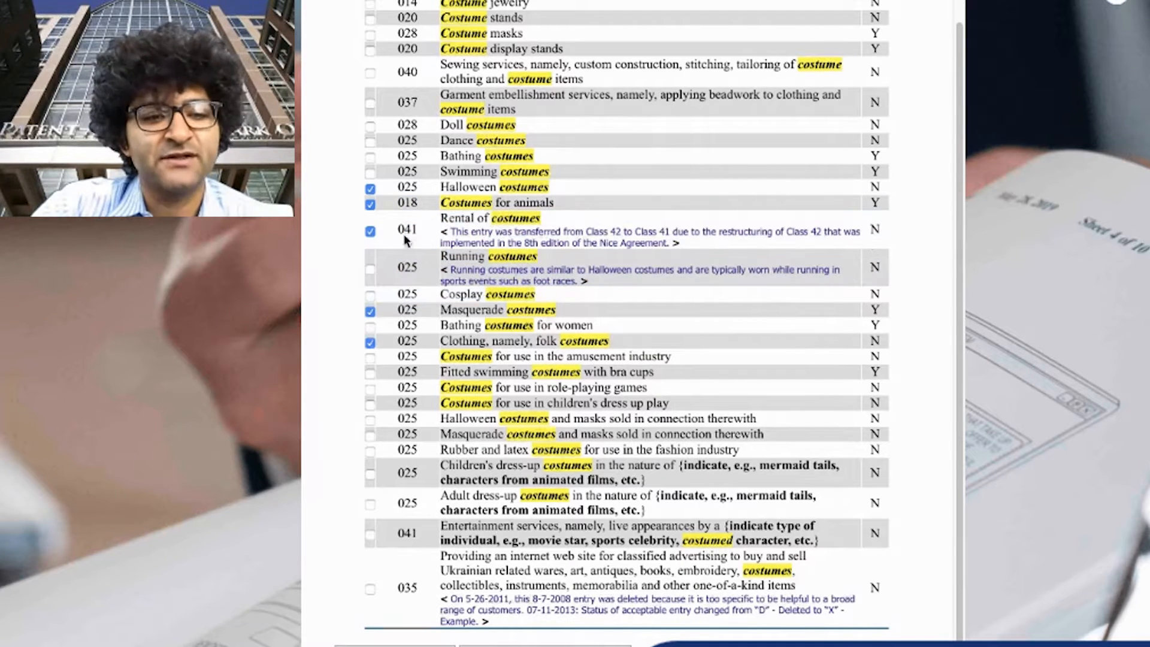
left_click(369, 231)
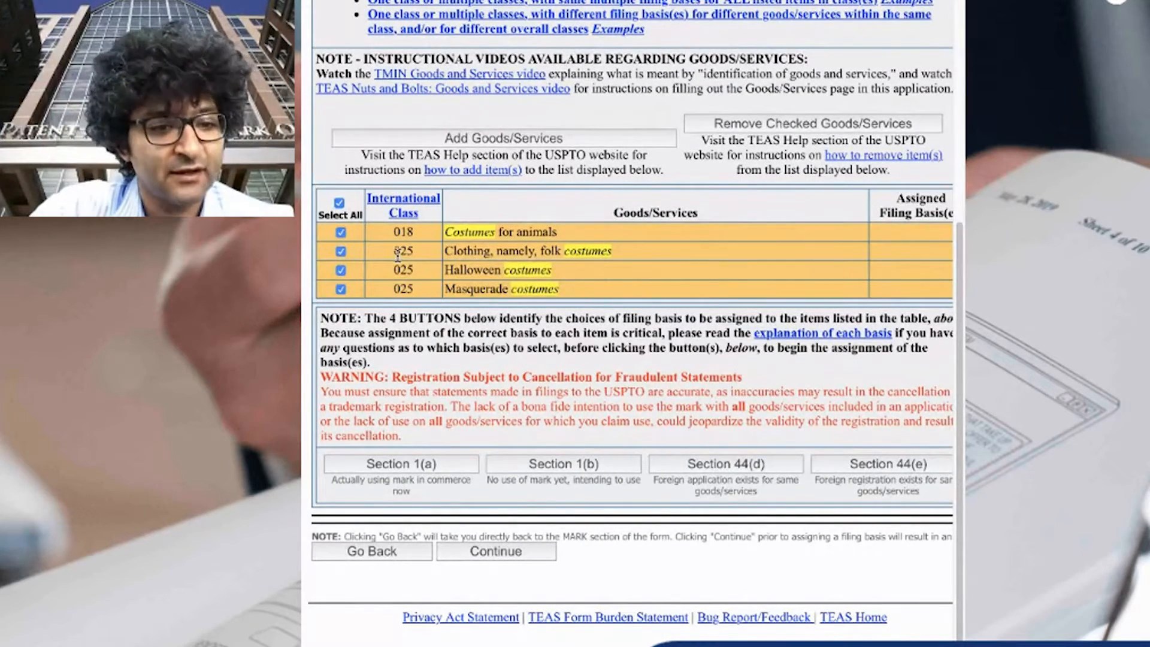
Assign the Section 1(b) intent-to-use filing basis to all four goods, acknowledging its requirements
left_click(566, 471)
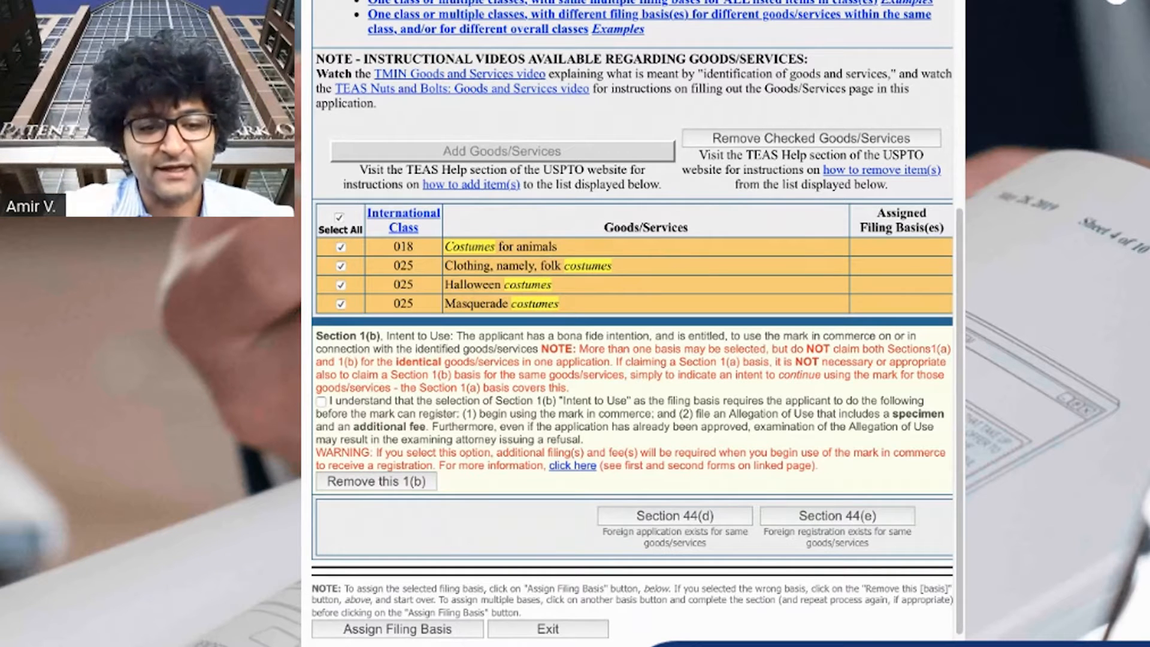
left_click(321, 401)
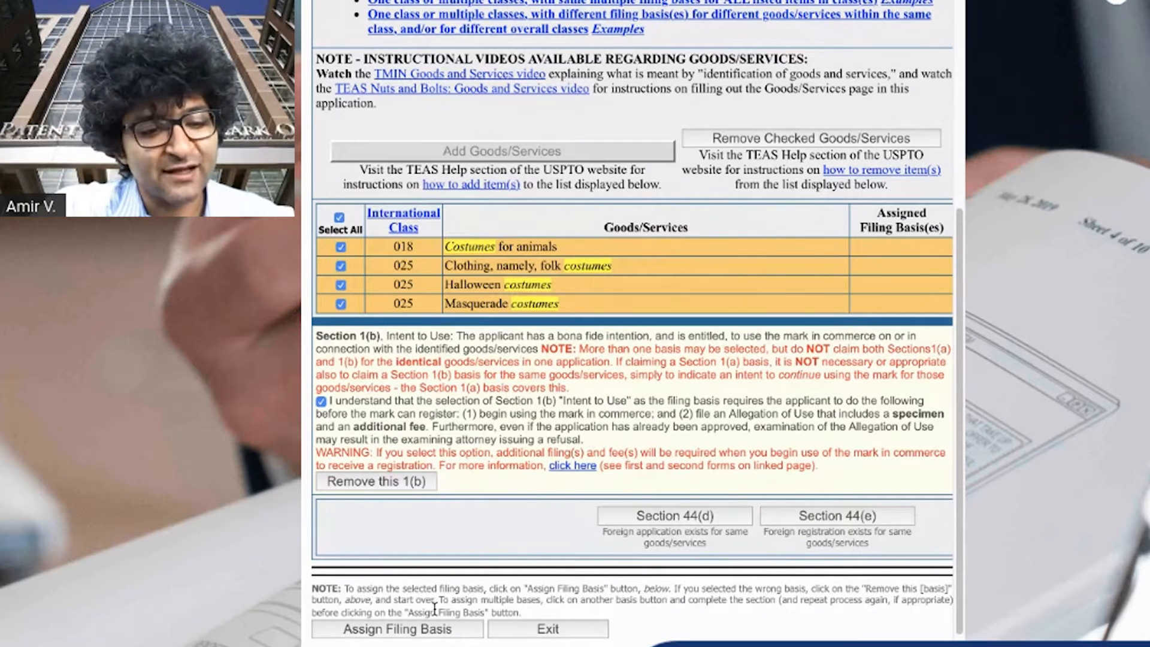
left_click(427, 629)
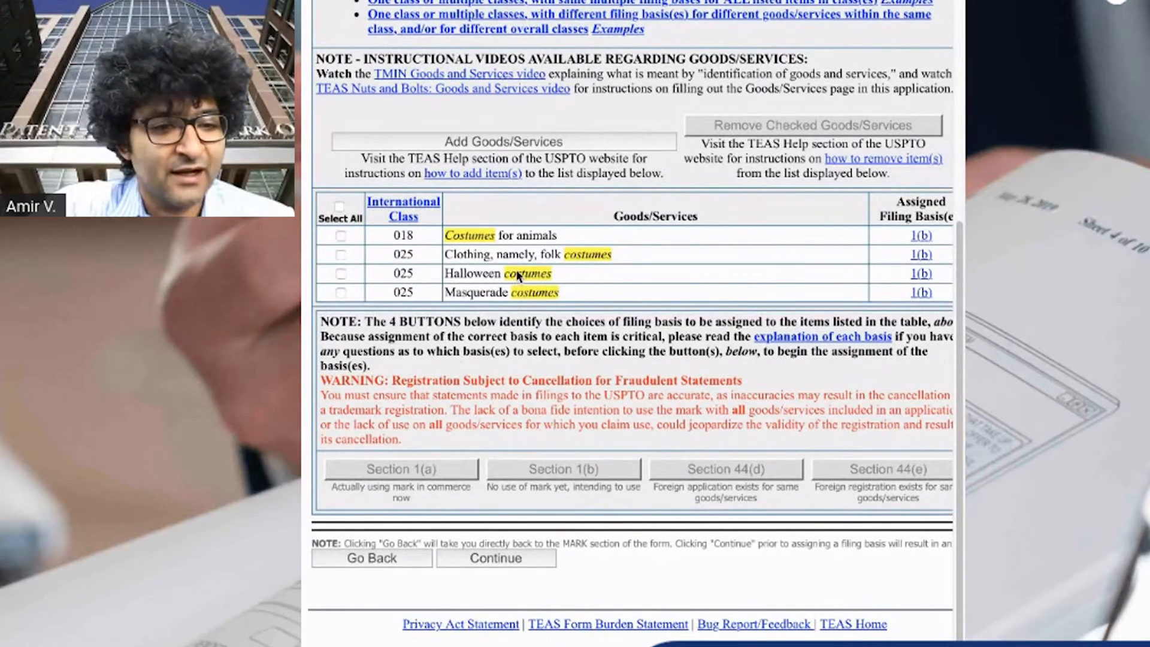
Review the listed goods and their assigned filing basis
left_click_drag(432, 235, 560, 236)
left_click_drag(414, 254, 601, 255)
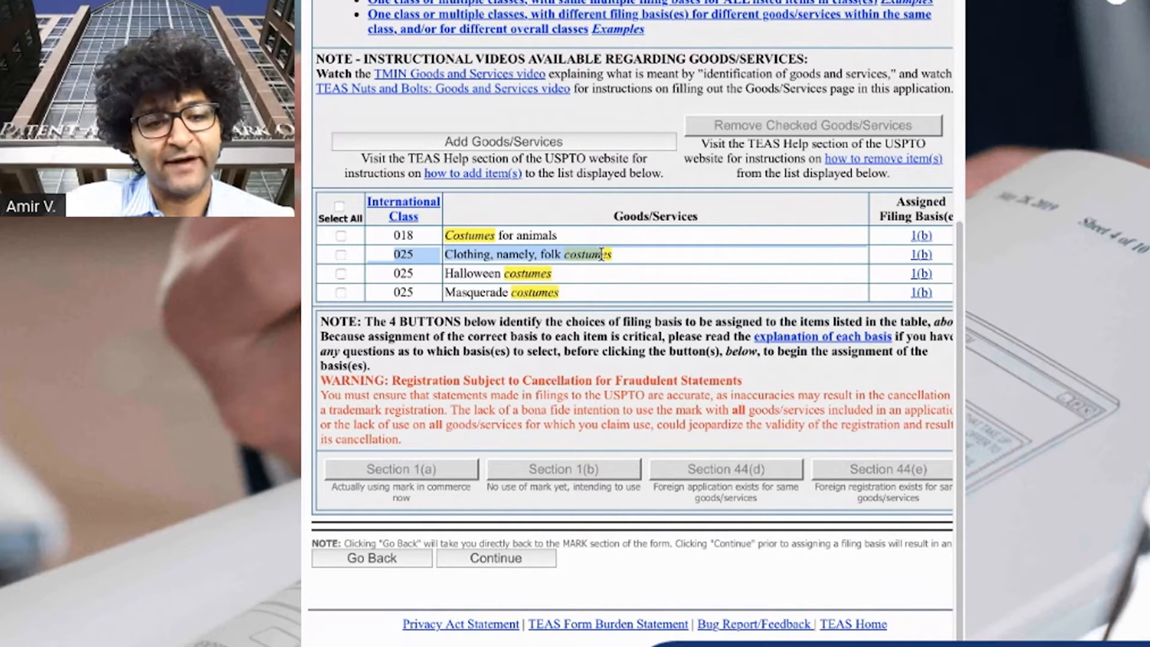
left_click(609, 310)
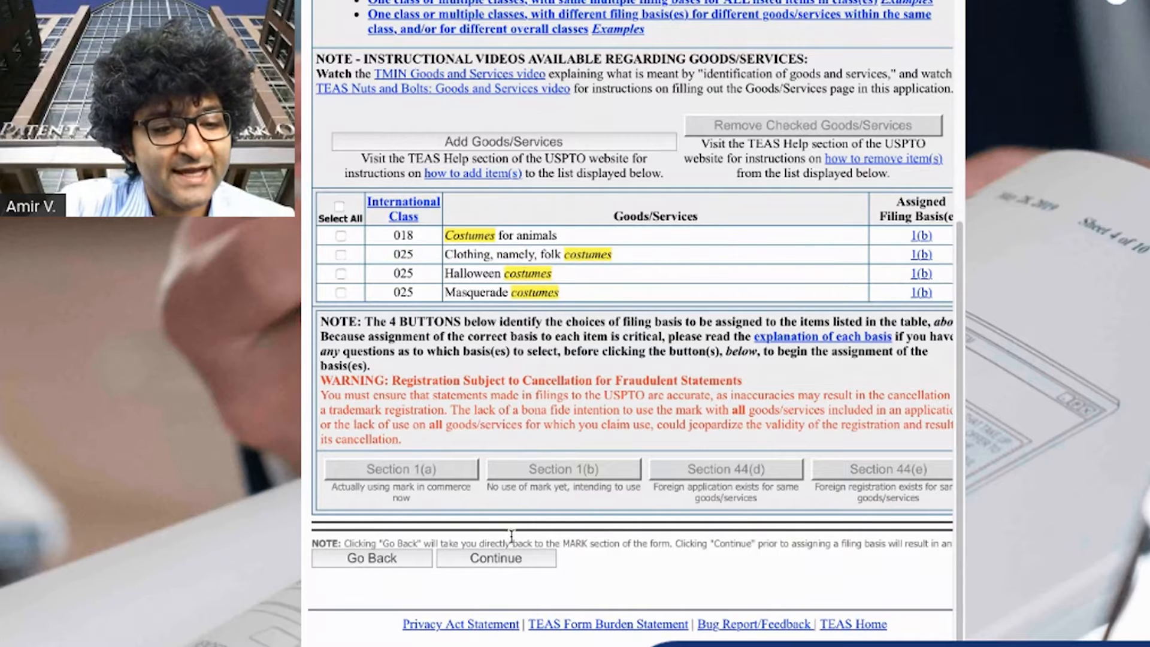
left_click(913, 238)
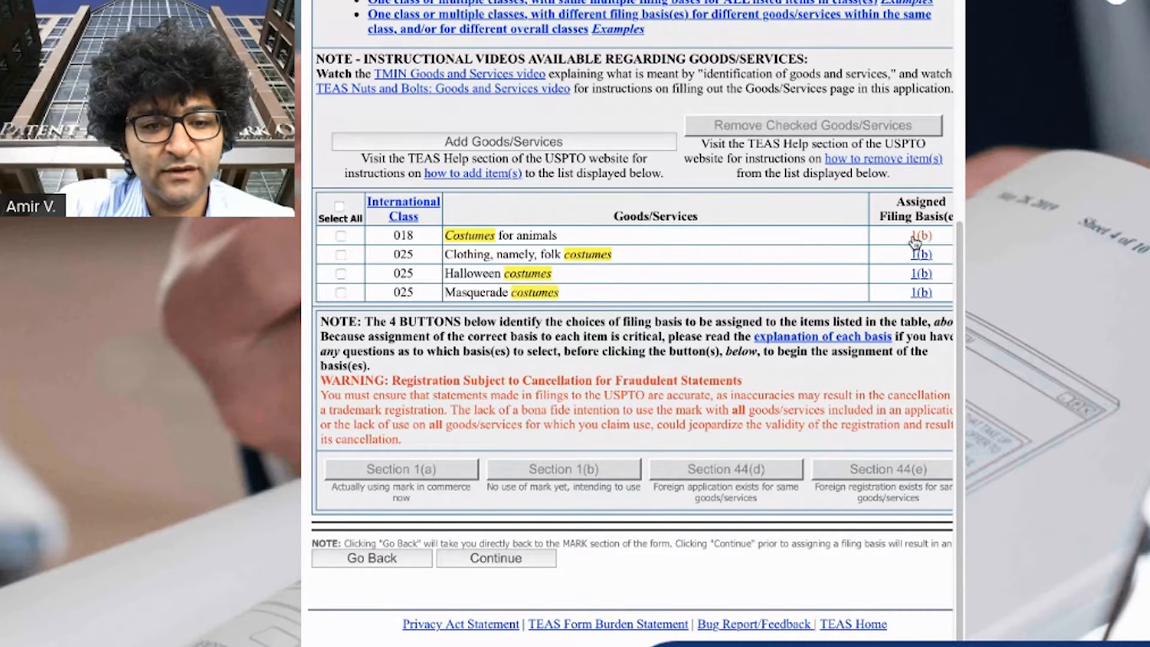
left_click_drag(446, 254, 623, 250)
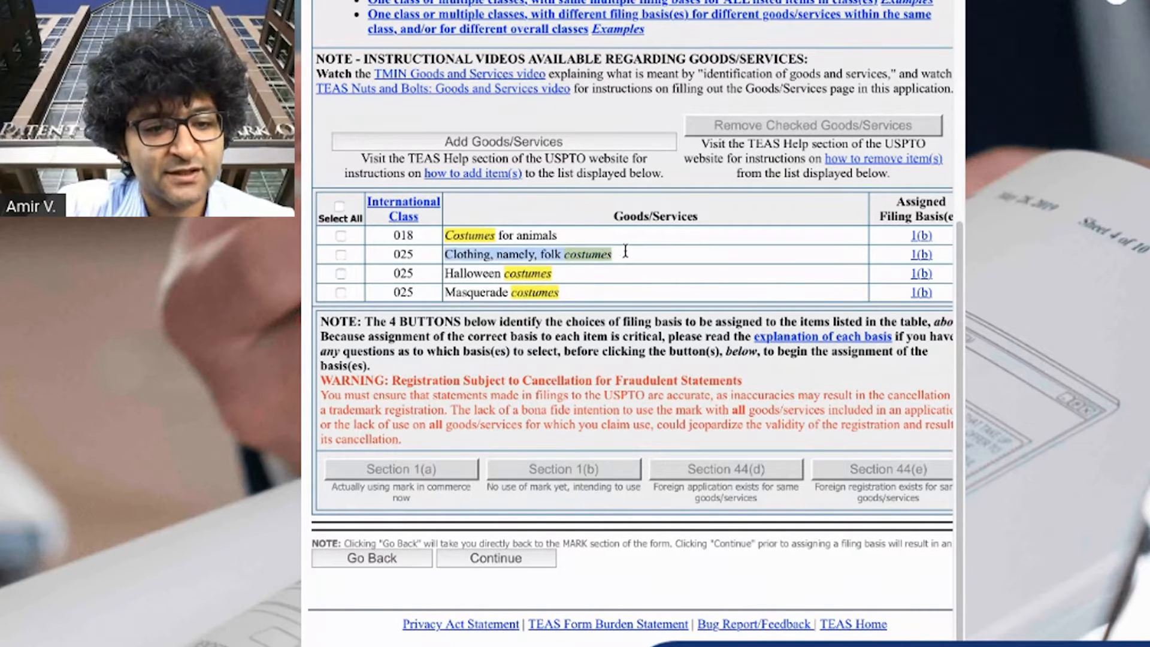
left_click_drag(445, 276, 531, 272)
left_click_drag(444, 292, 578, 290)
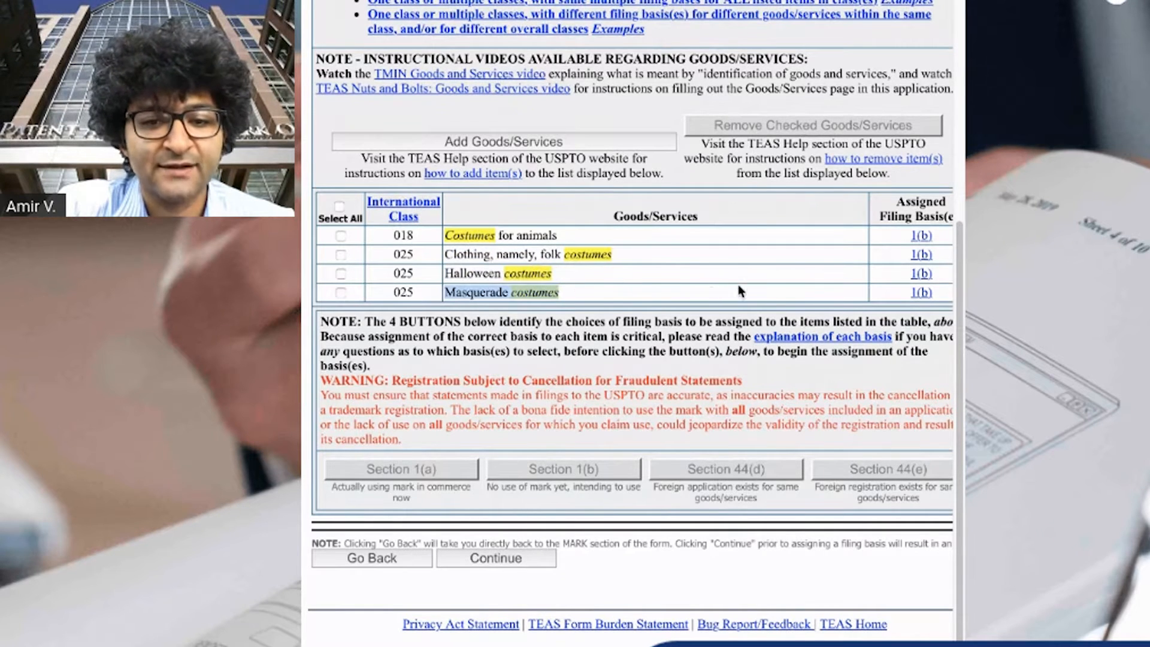
Confirm the goods list with its filing basis and continue to the correspondence section
left_click(740, 285)
left_click_drag(941, 298, 841, 267)
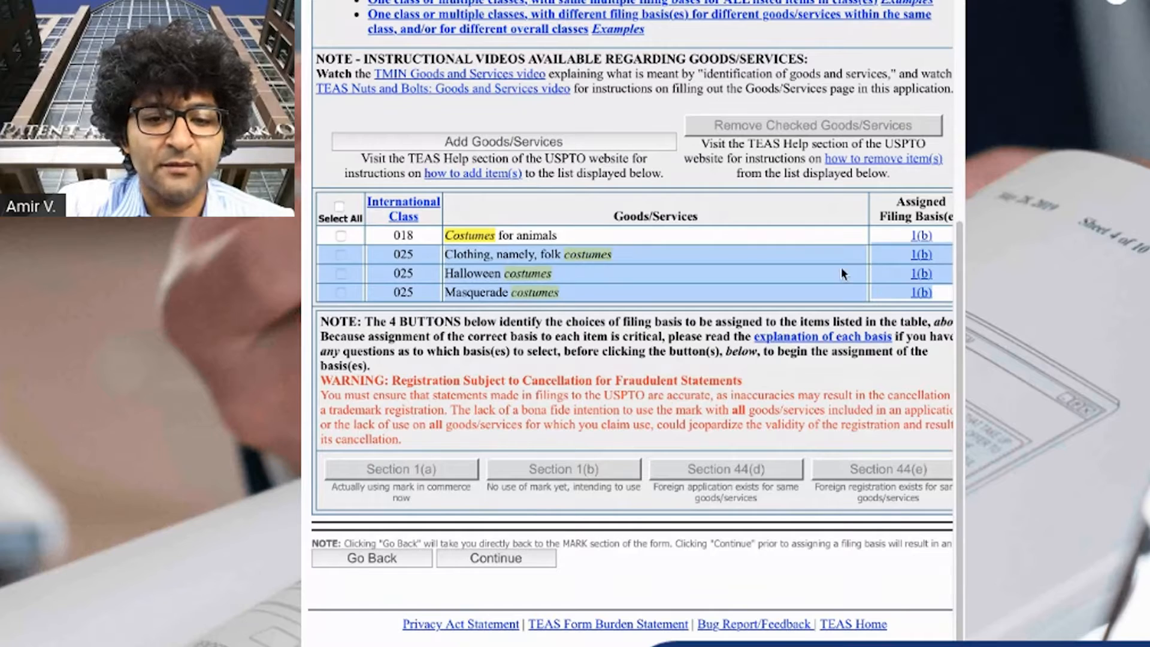
left_click(840, 268)
left_click(508, 558)
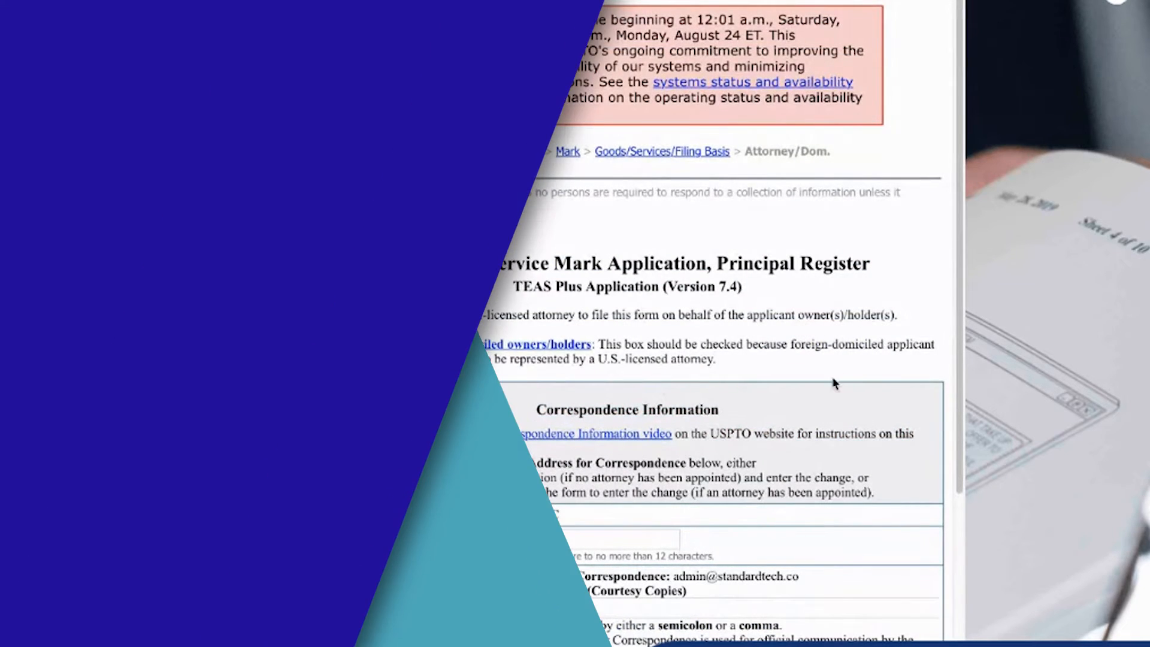
Enter STL-T01 as the docket/reference number and add a secondary courtesy-copy email address
left_click(563, 534)
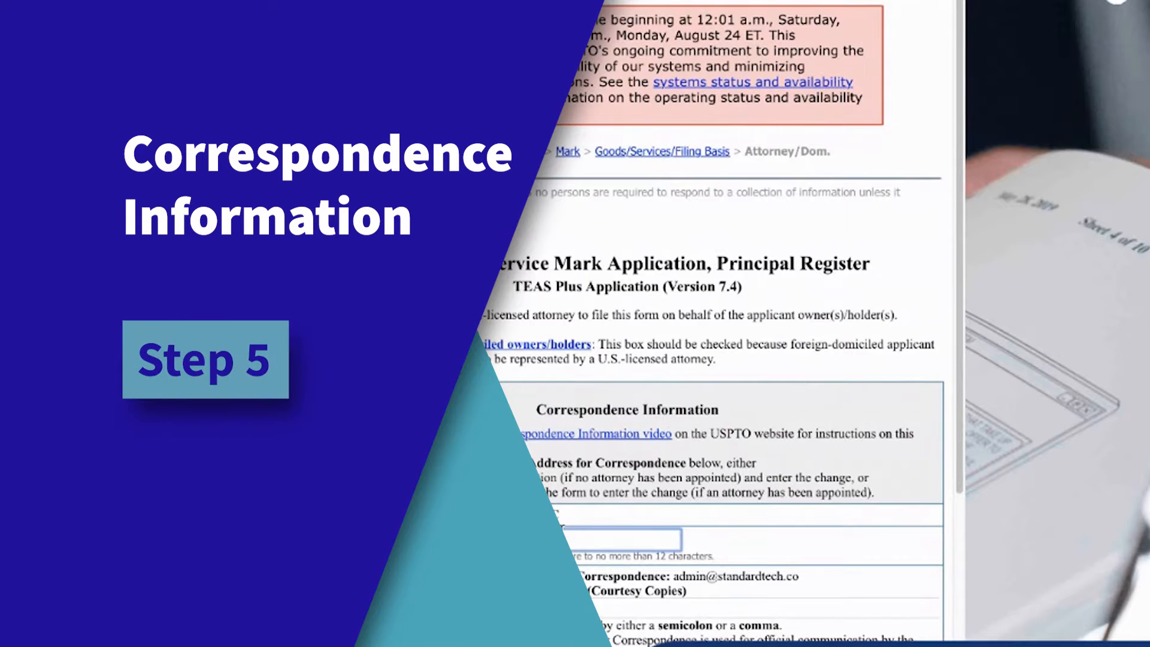
type("STL-T01")
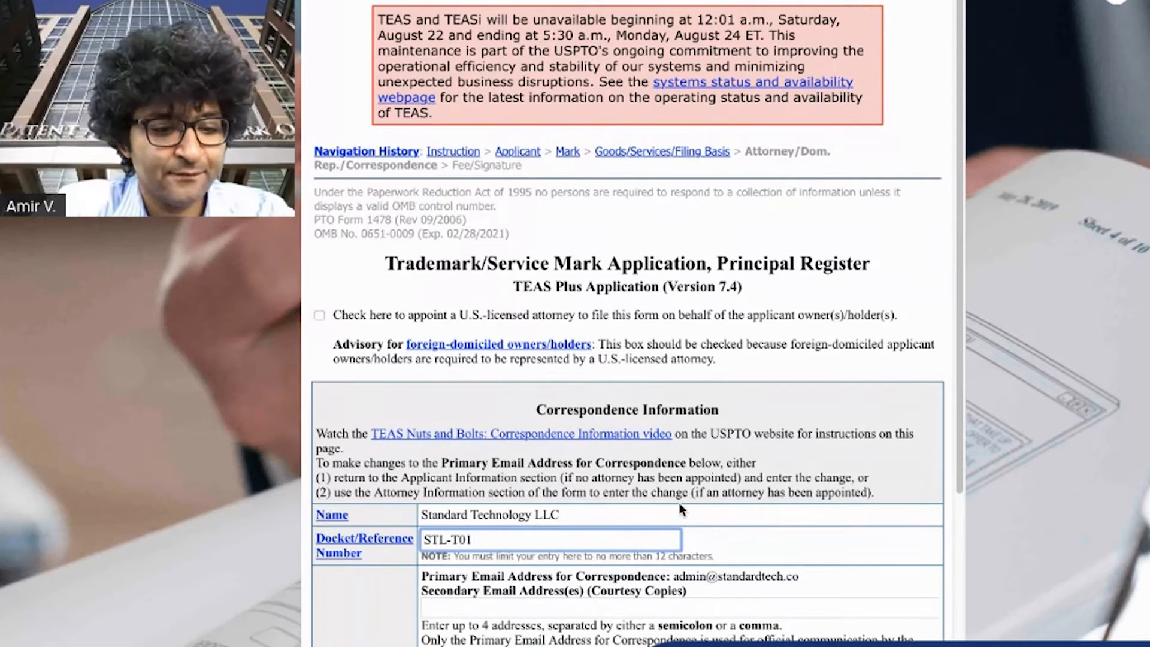
left_click(677, 601)
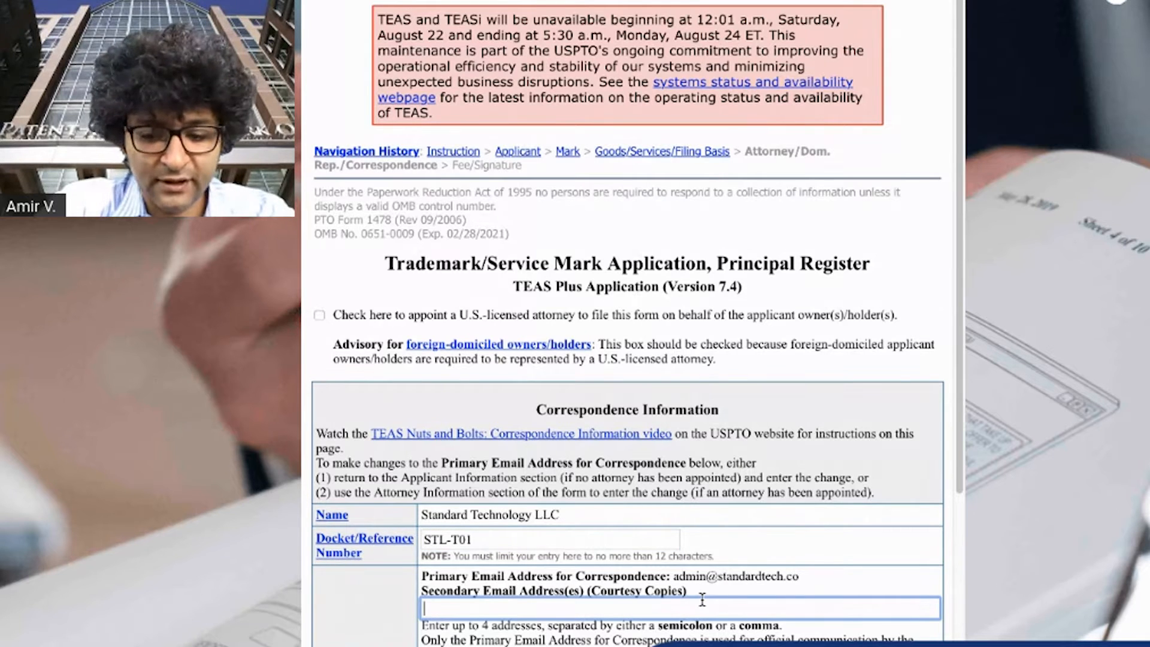
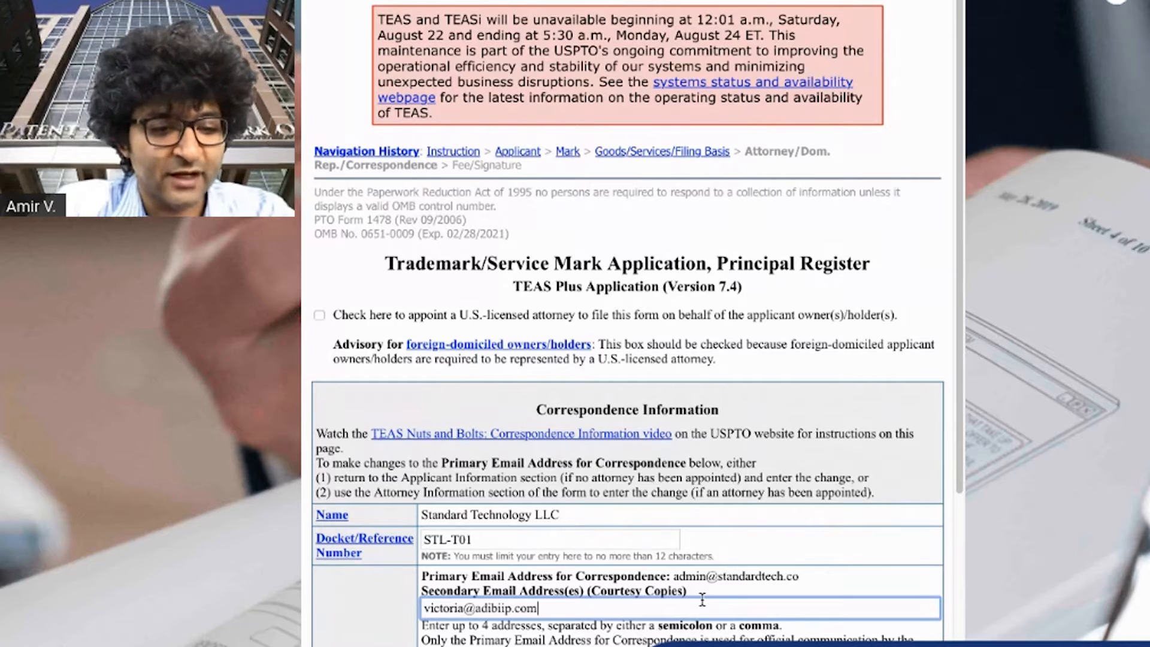
Review the docket number and secondary email entries, then continue to the fee and signature page
left_click(790, 548)
left_click(586, 603)
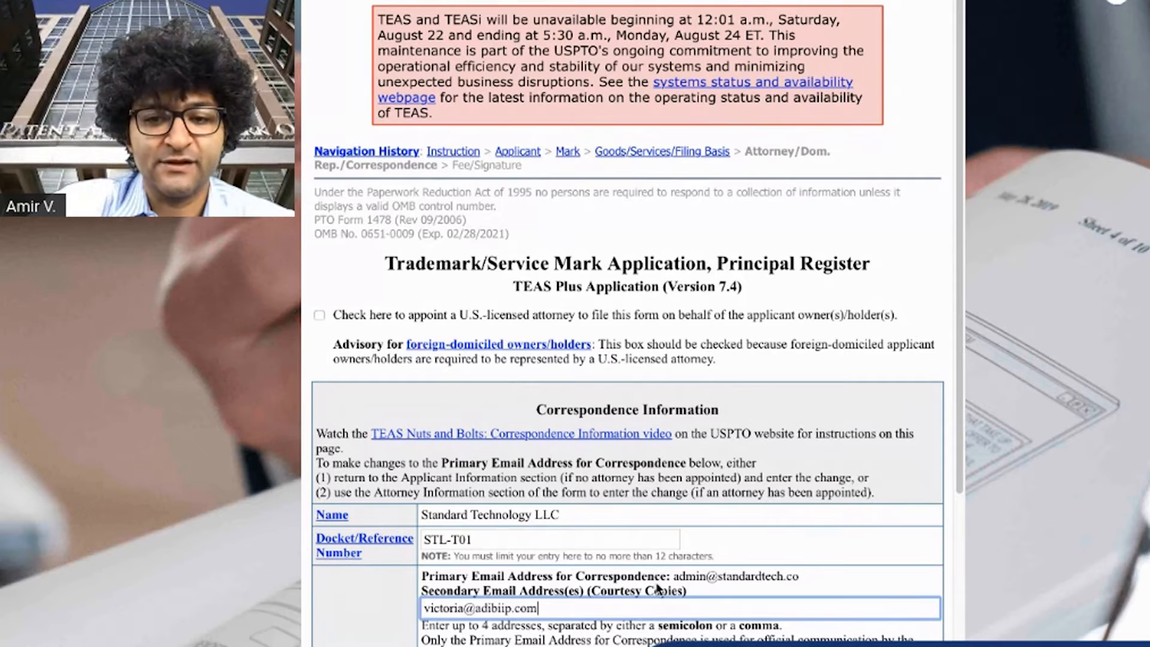
key("ctrl+a")
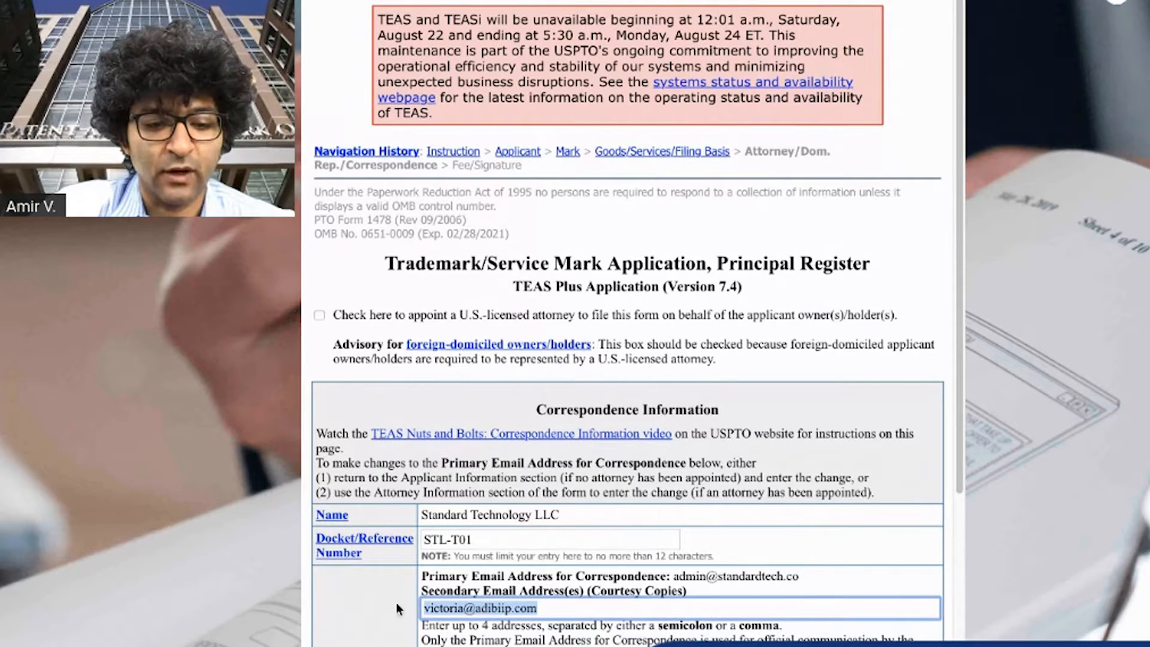
left_click(510, 626)
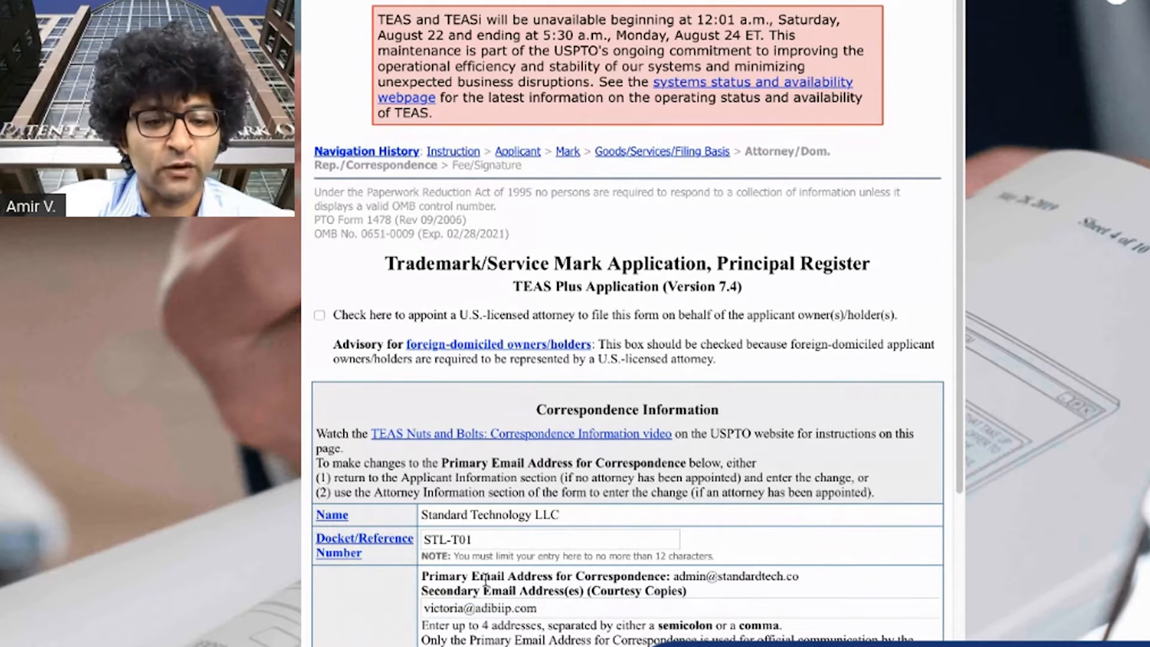
scroll(688, 572, "down", 1)
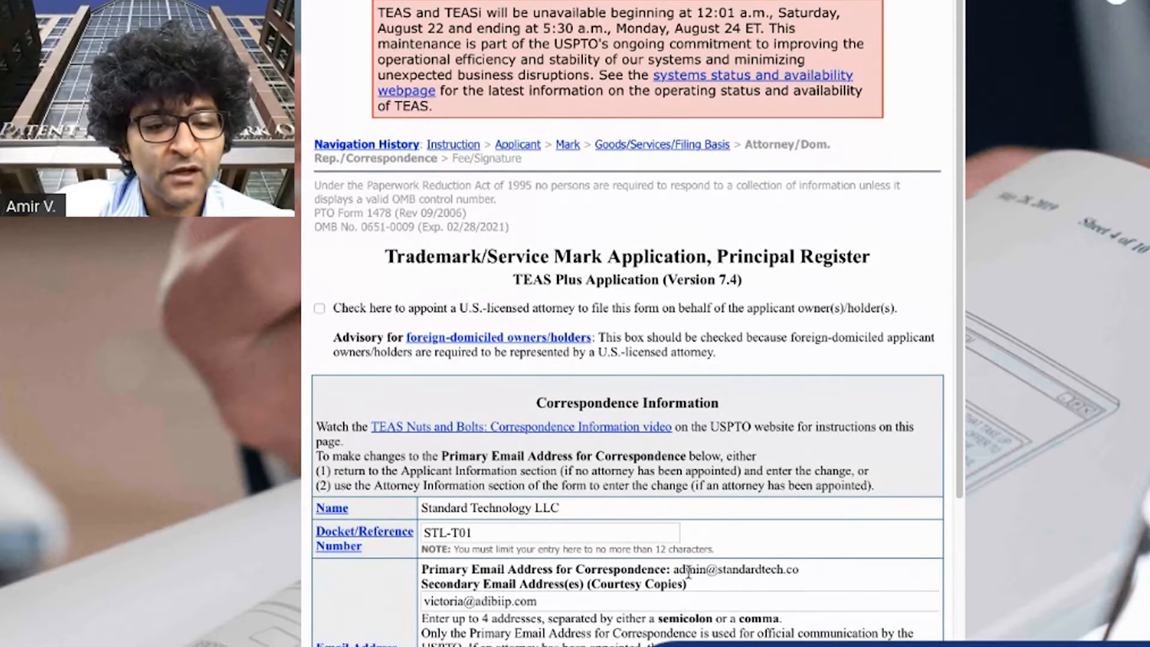
triple_click(475, 532)
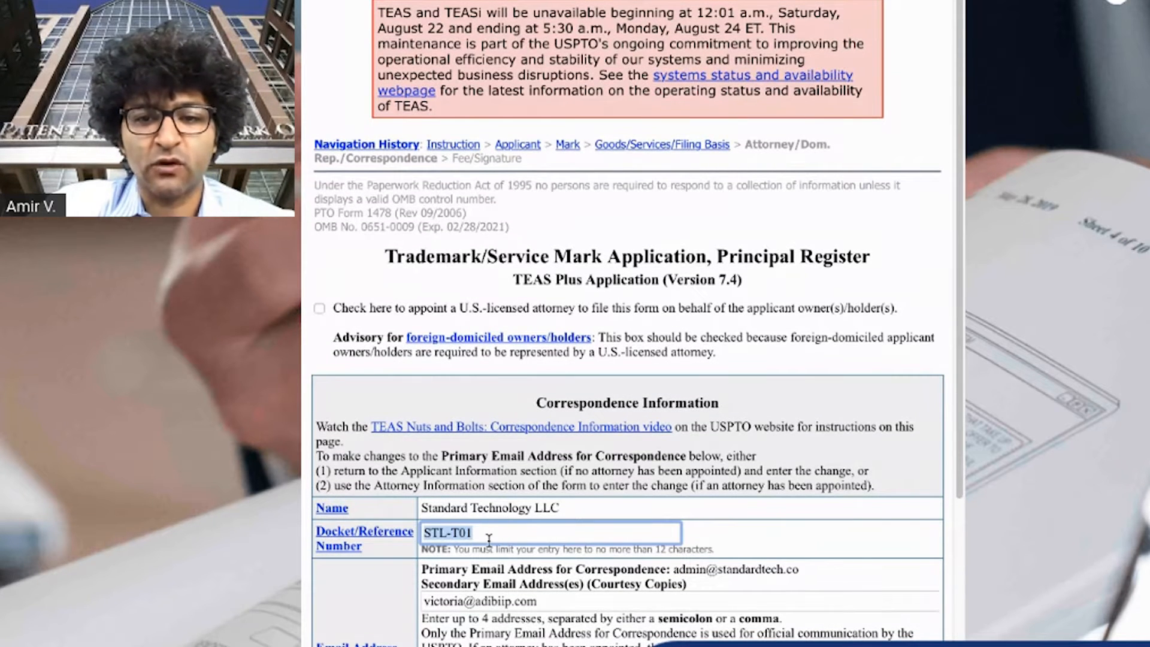
left_click(512, 537)
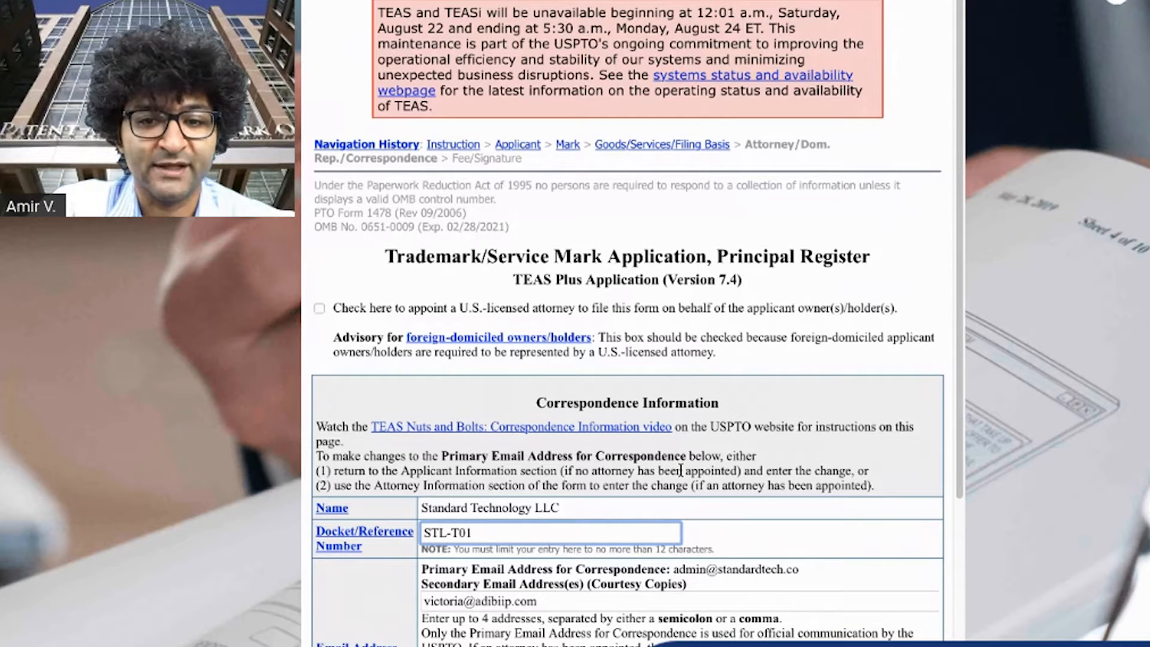
scroll(681, 470, "up", 1)
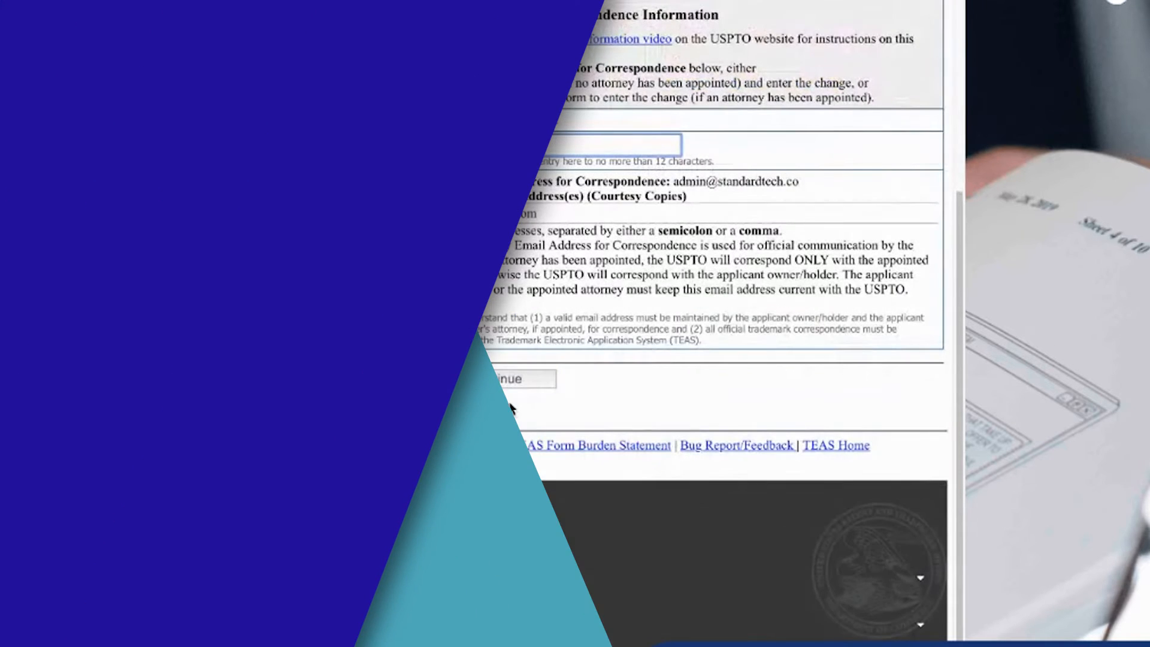
left_click(509, 381)
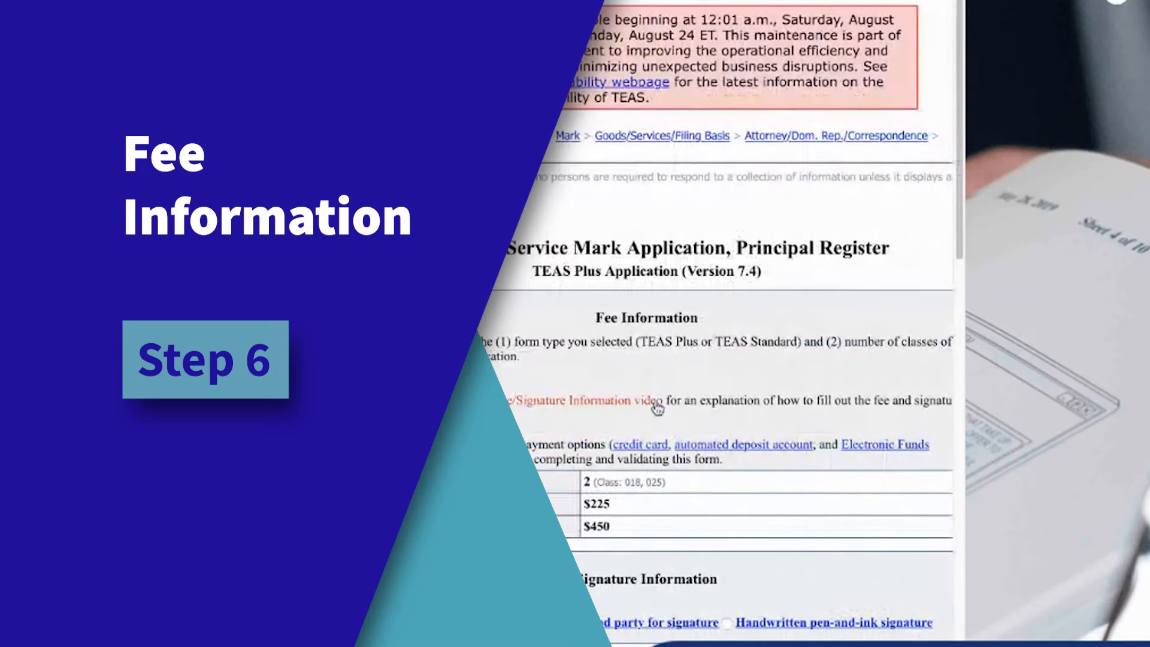
Examine the fee information and the signature and declaration sections of the form
left_click_drag(627, 525, 590, 525)
left_click(639, 526)
scroll(639, 526, "down", 5)
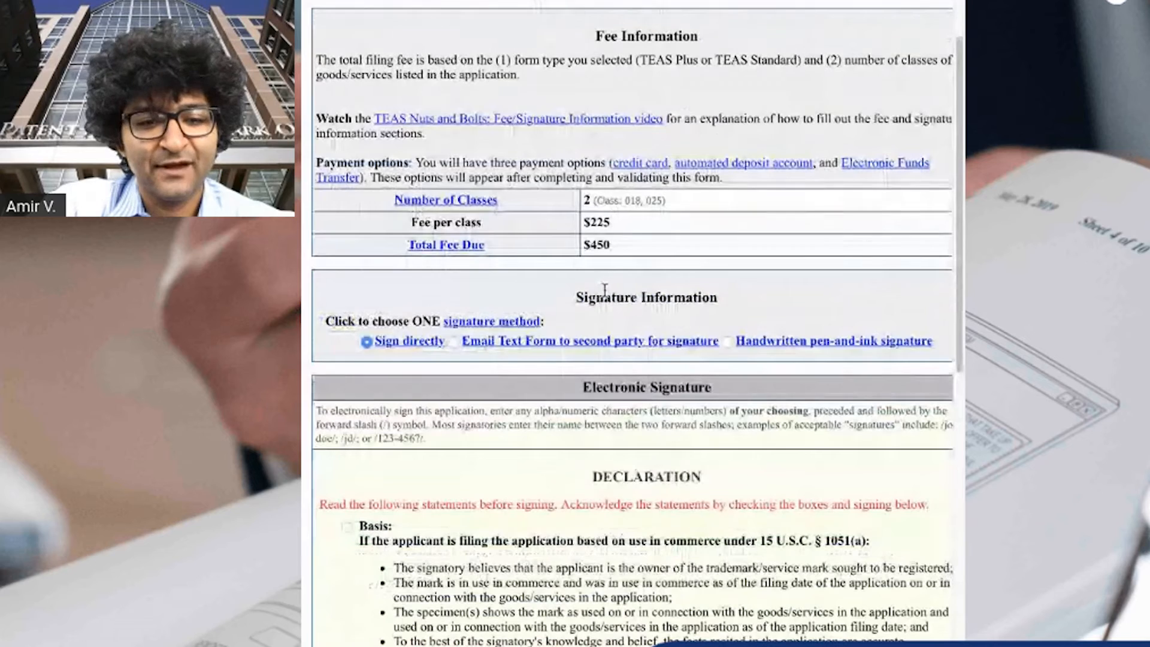
left_click_drag(616, 244, 539, 195)
left_click(636, 270)
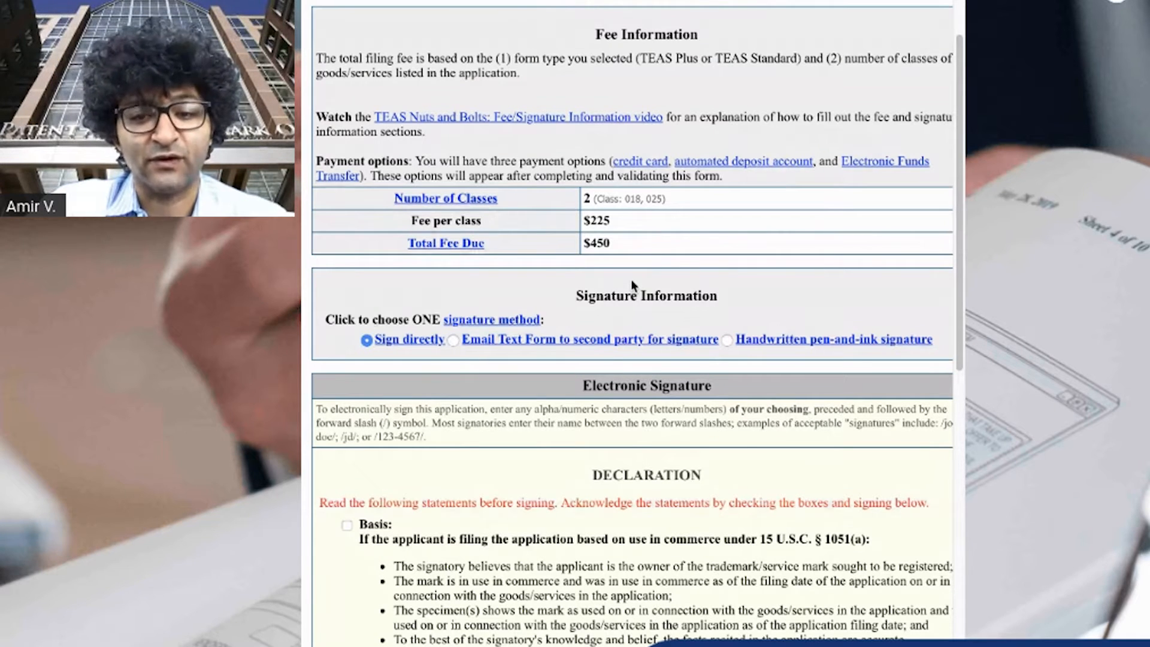
scroll(609, 302, "down", 4)
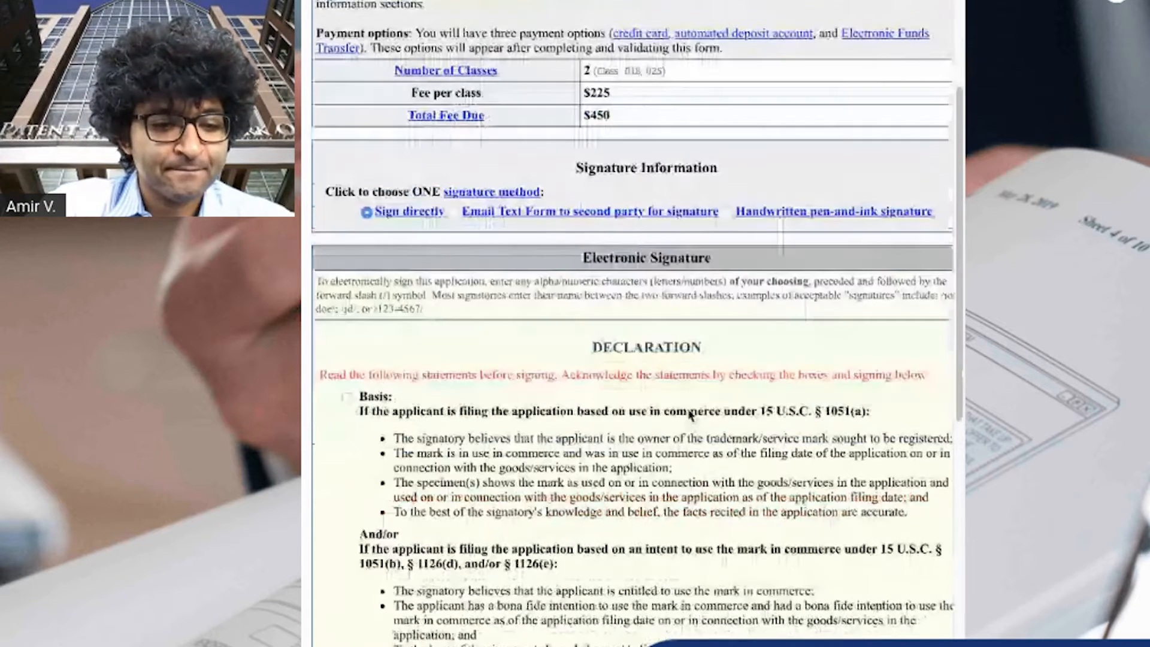
scroll(689, 415, "down", 12)
scroll(644, 385, "up", 18)
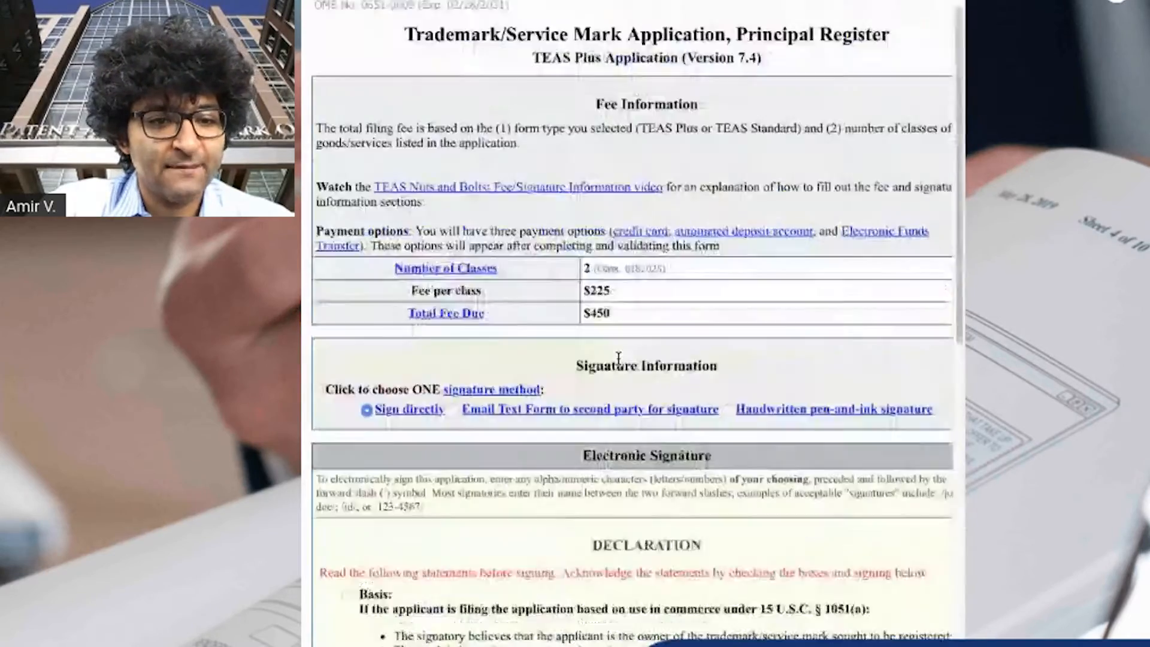
scroll(623, 377, "down", 3)
scroll(617, 373, "down", 8)
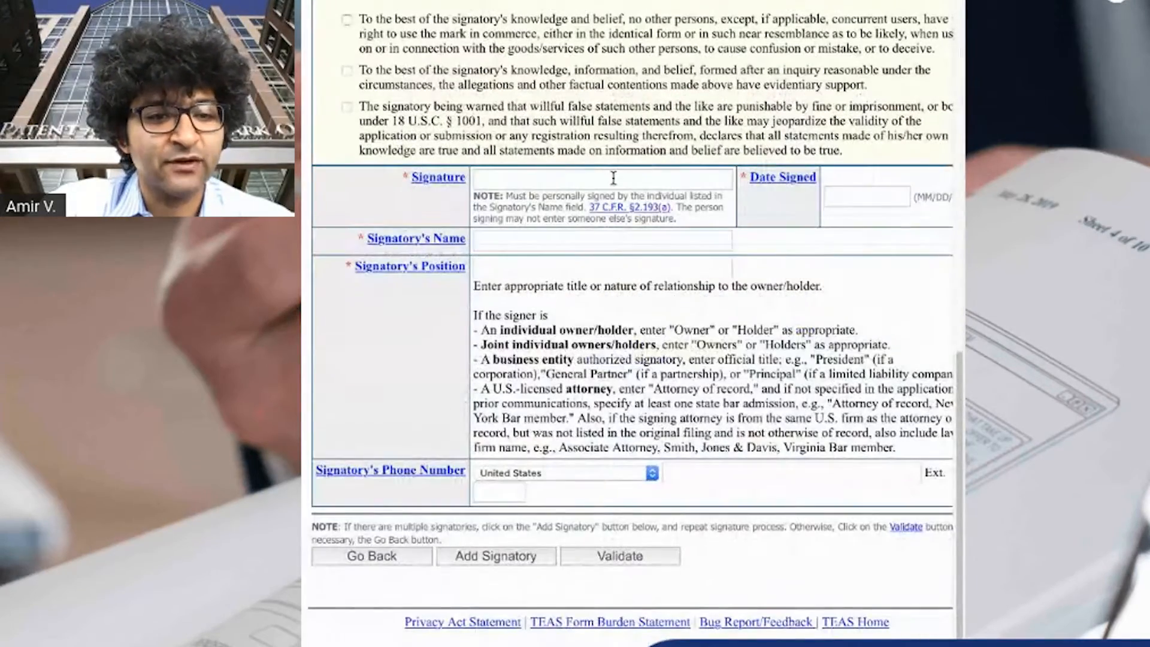
left_click(613, 179)
scroll(629, 251, "up", 8)
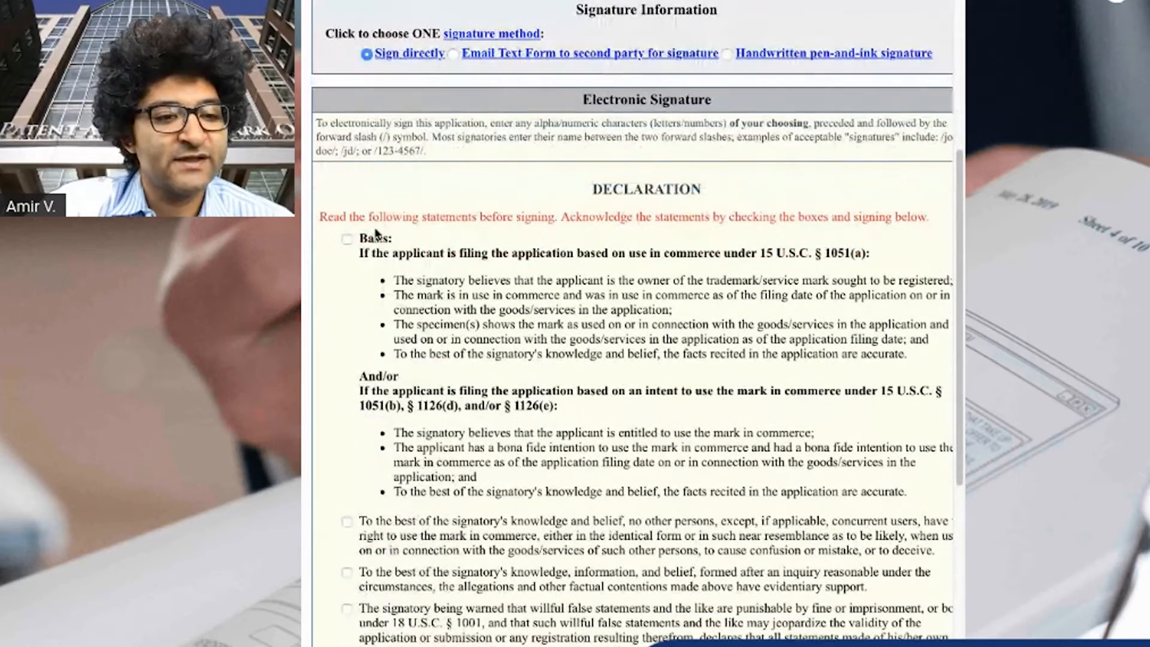
Check all four declaration acknowledgement boxes
left_click(349, 240)
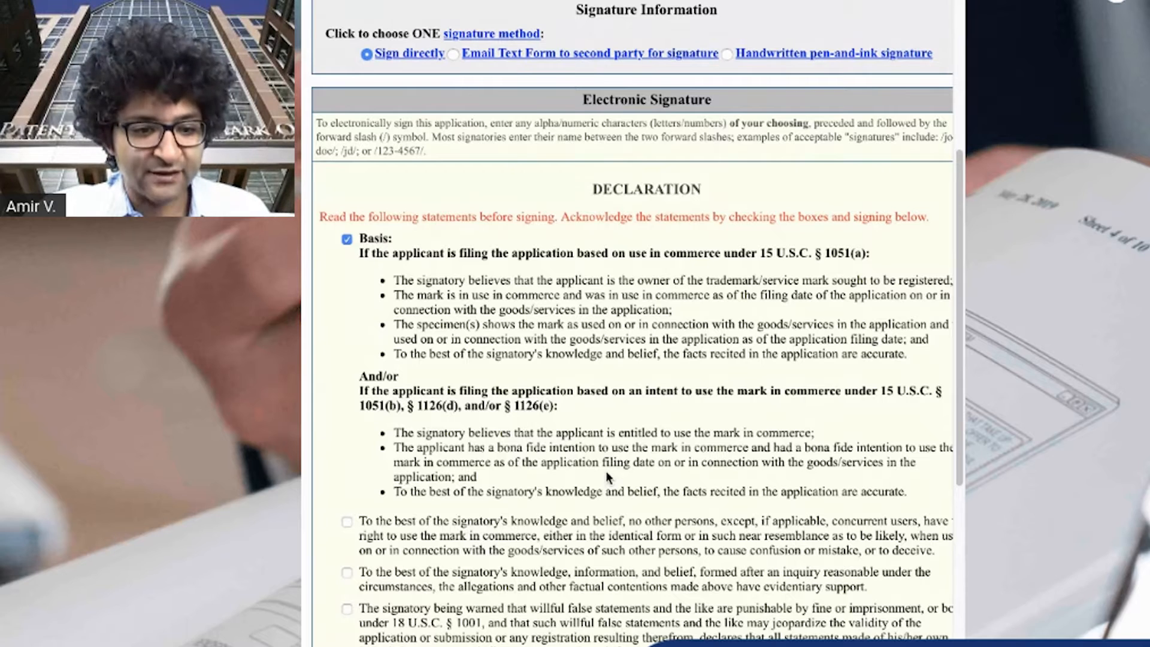
left_click(347, 521)
scroll(749, 539, "down", 1)
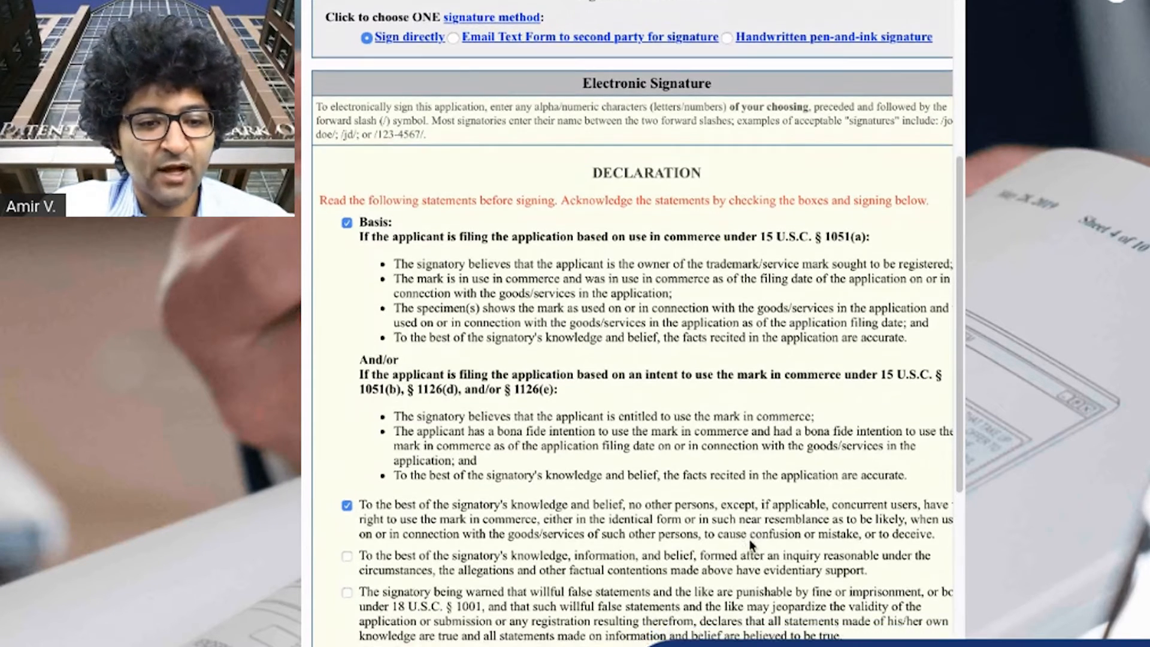
scroll(749, 538, "down", 2)
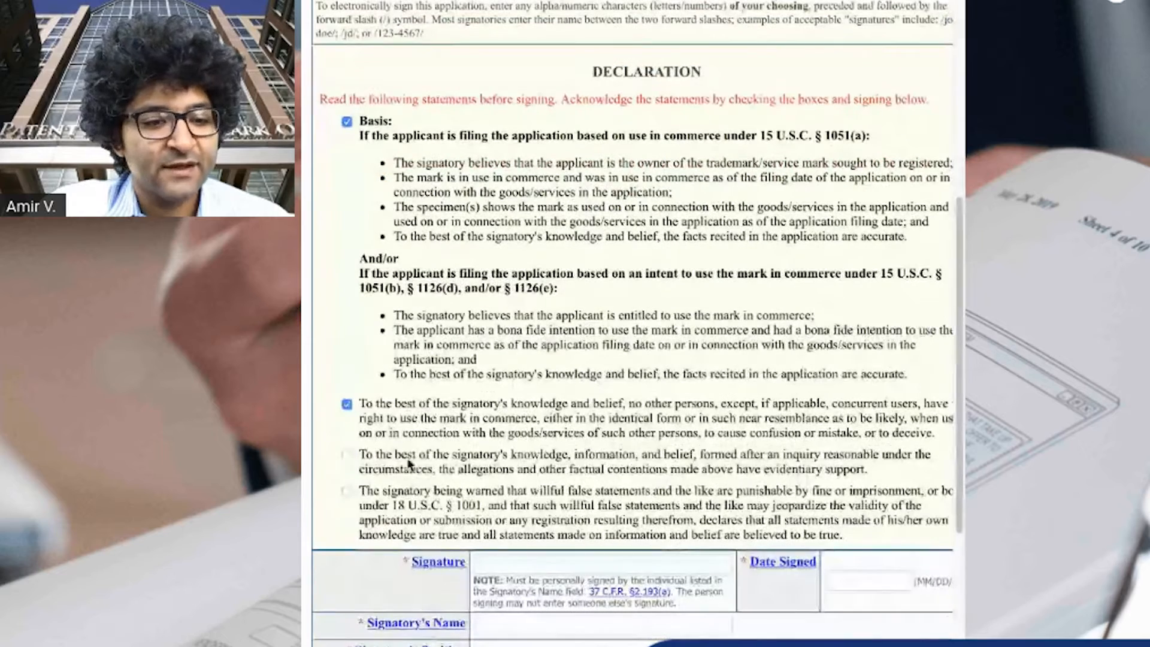
left_click(348, 456)
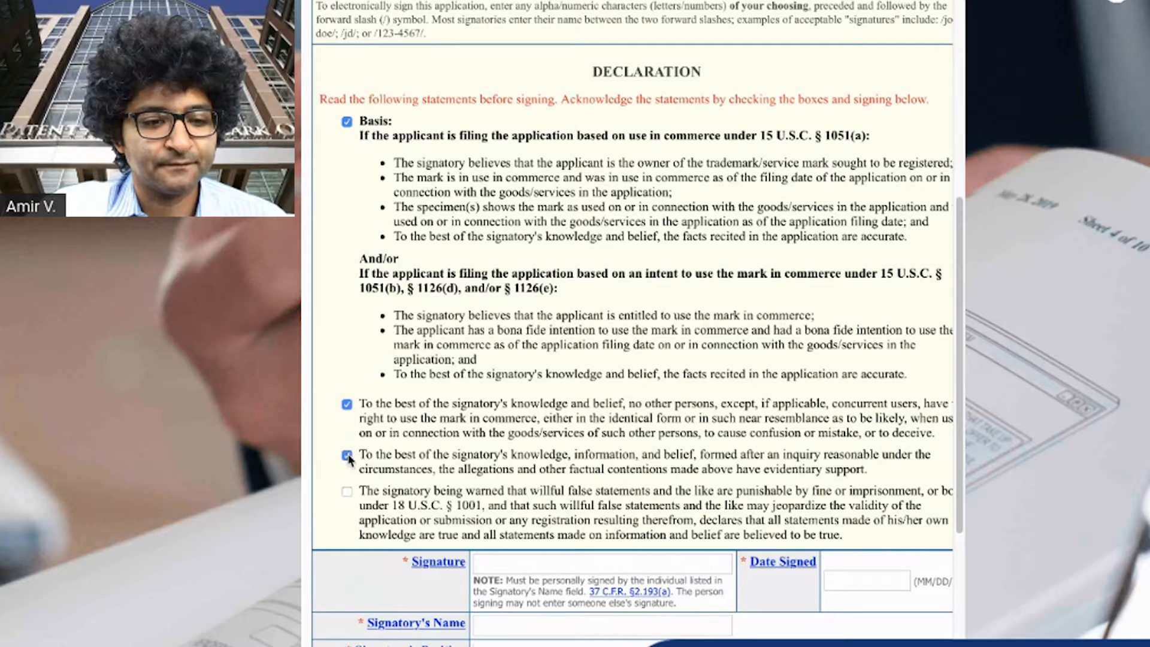
left_click(347, 492)
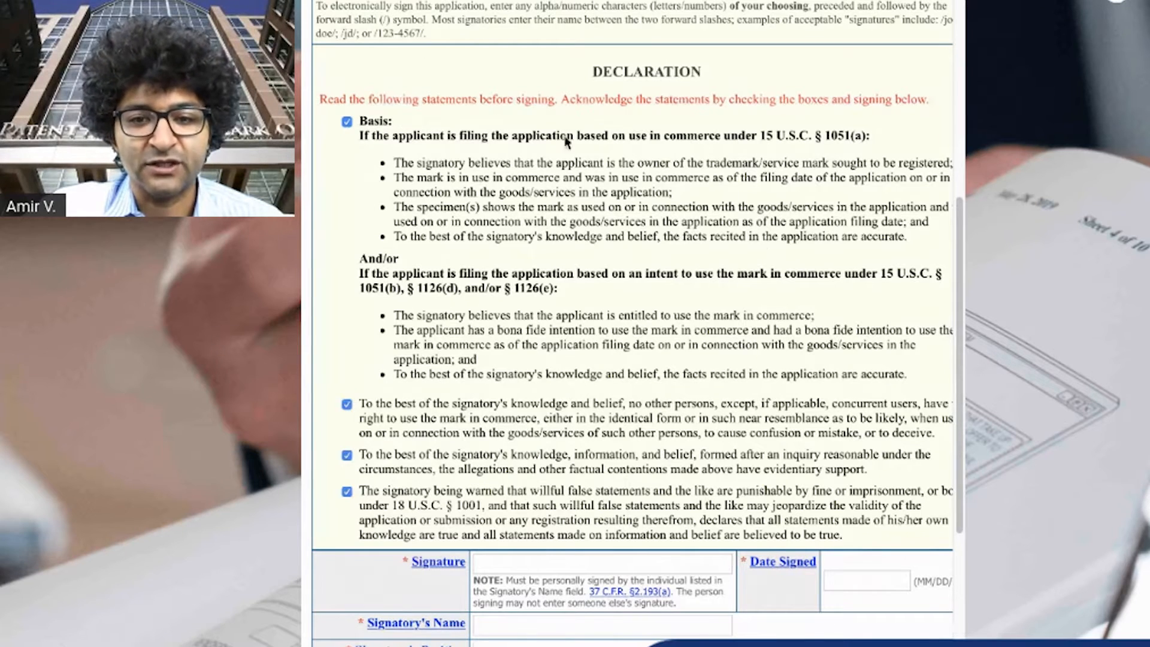
Enter the signatory's full name between forward slashes as the electronic signature
scroll(753, 494, "down", 2)
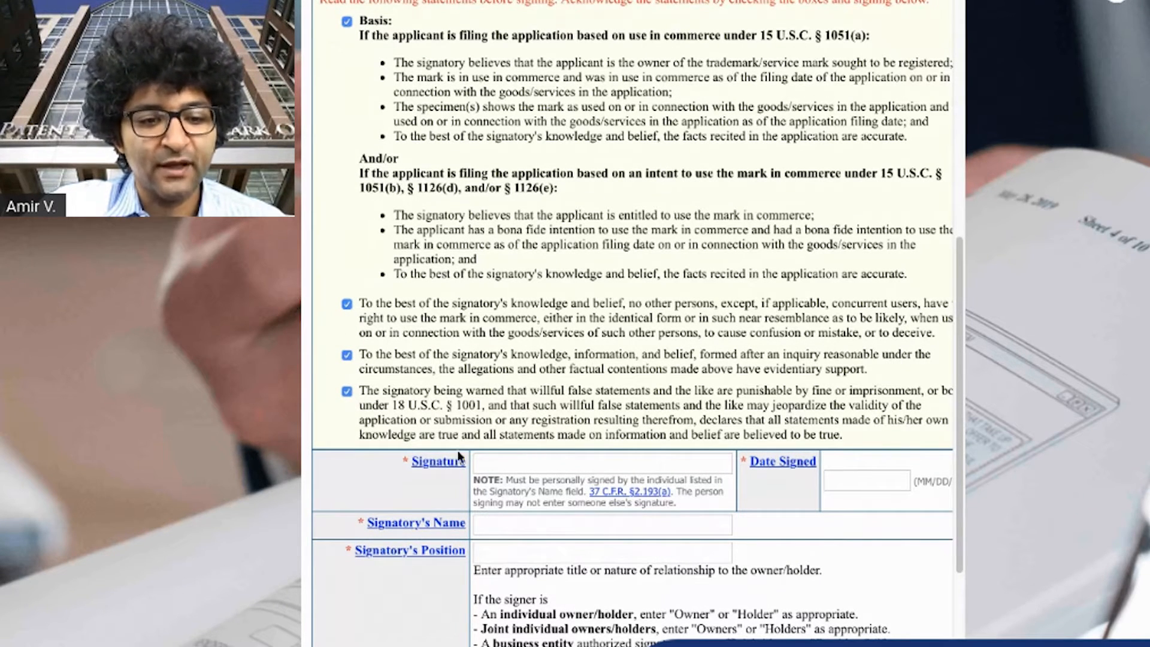
scroll(740, 419, "down", 2)
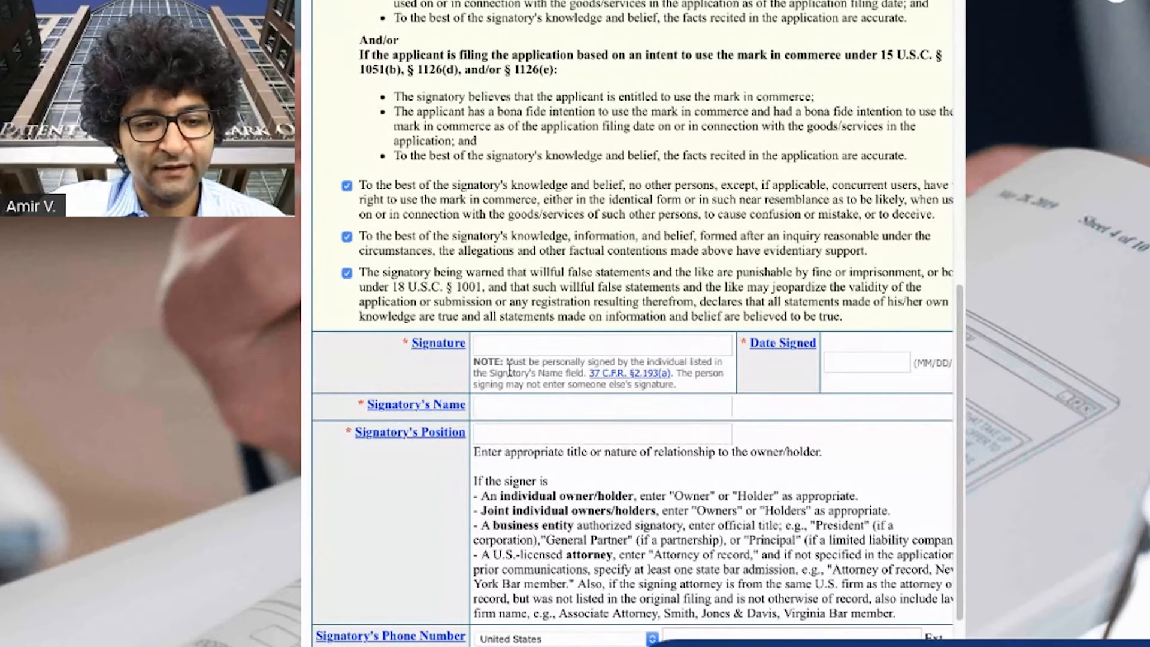
left_click(550, 350)
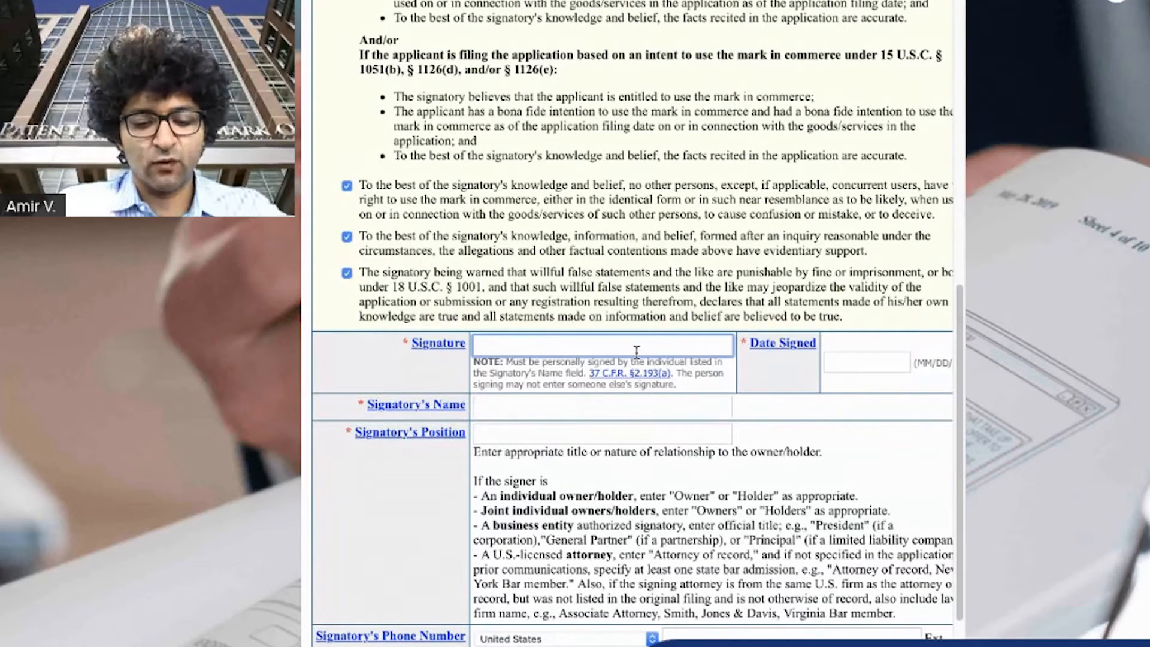
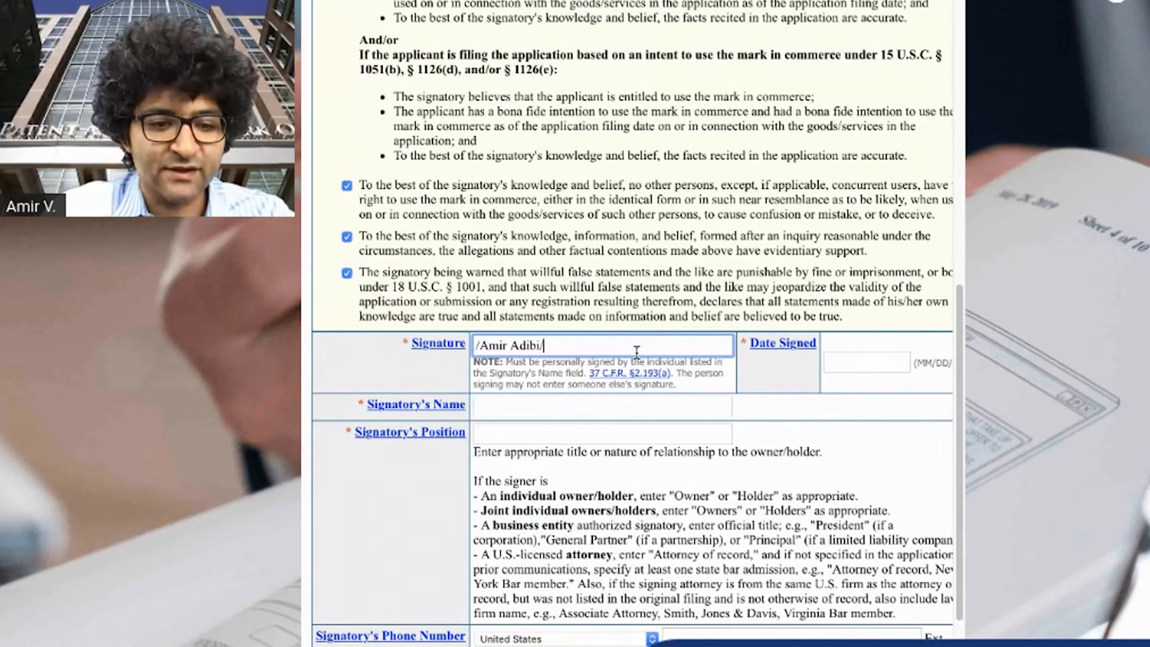
Replace the electronic signature with the signatory's lowercase initials between forward slashes and move to the date signed
key("Left")
key("Left")
key("Left")
key("Left")
key("Left")
key("Left")
key("Left")
key("Left")
key("Left")
key("Left")
key("Left")
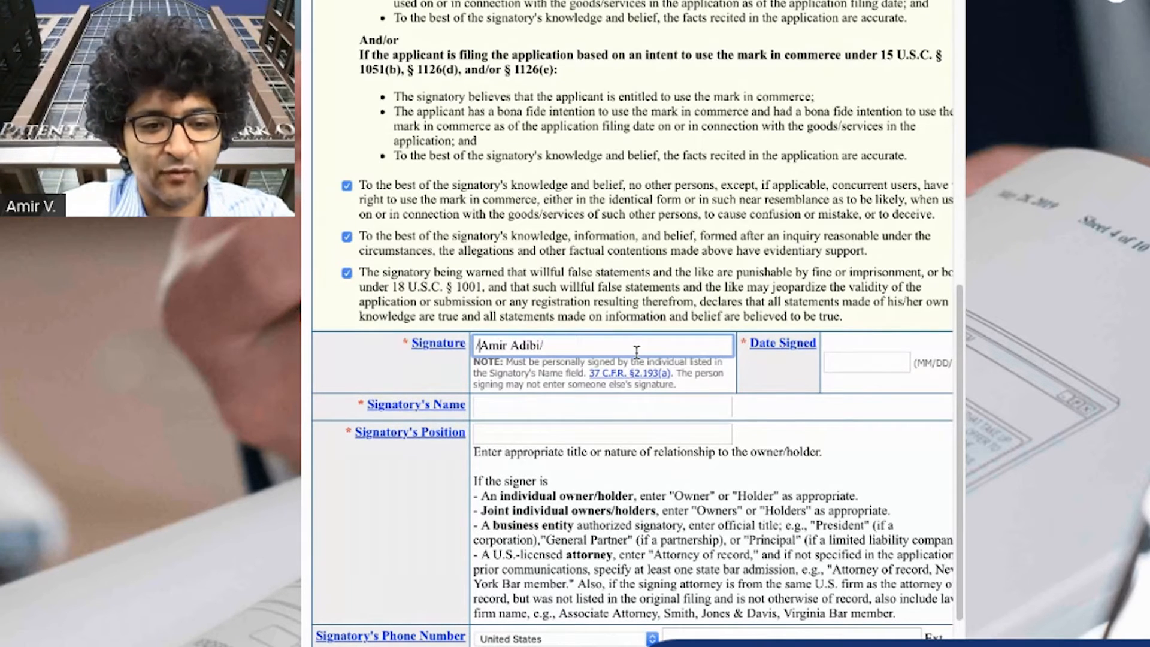
key("alt+Right")
key("alt+Right")
key("alt+Right")
key("Left")
key("shift+alt+Left")
key("shift+alt+Left")
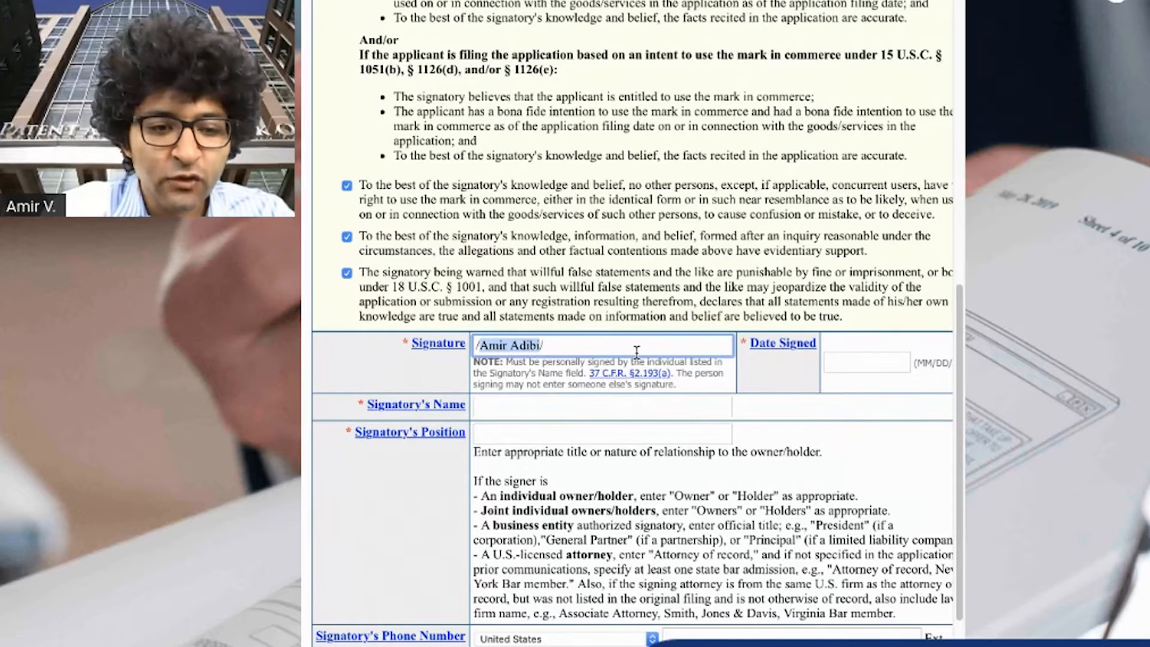
type("AVA/")
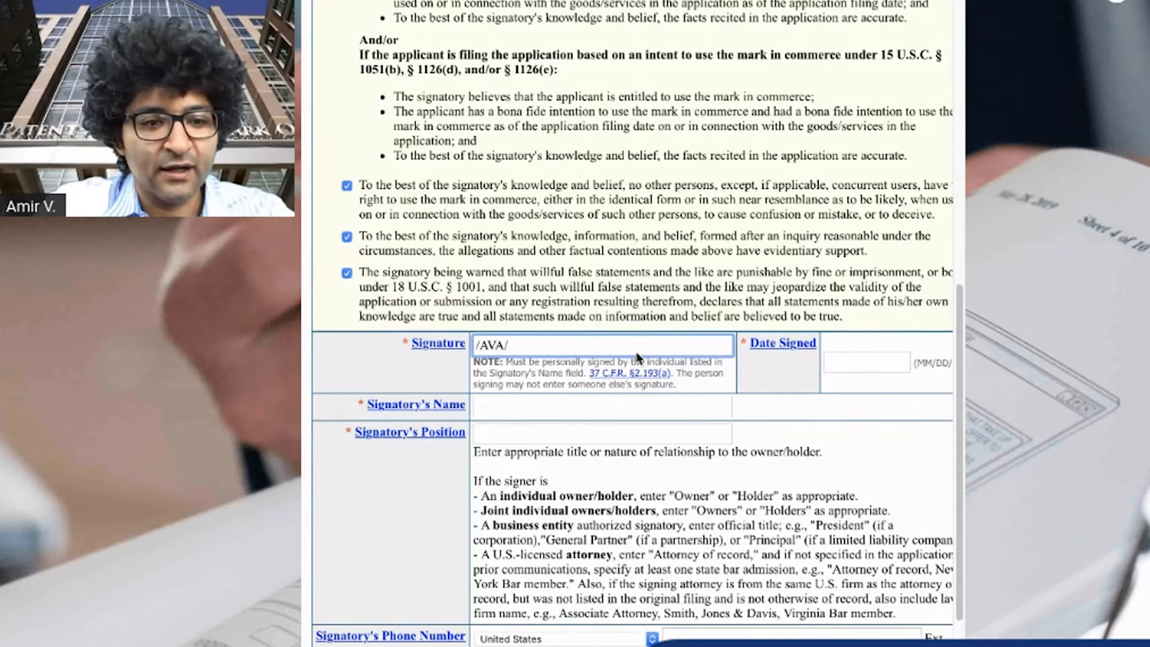
key("BackSpace")
key("BackSpace")
key("BackSpace")
key("BackSpace")
type("ava/")
key("Tab")
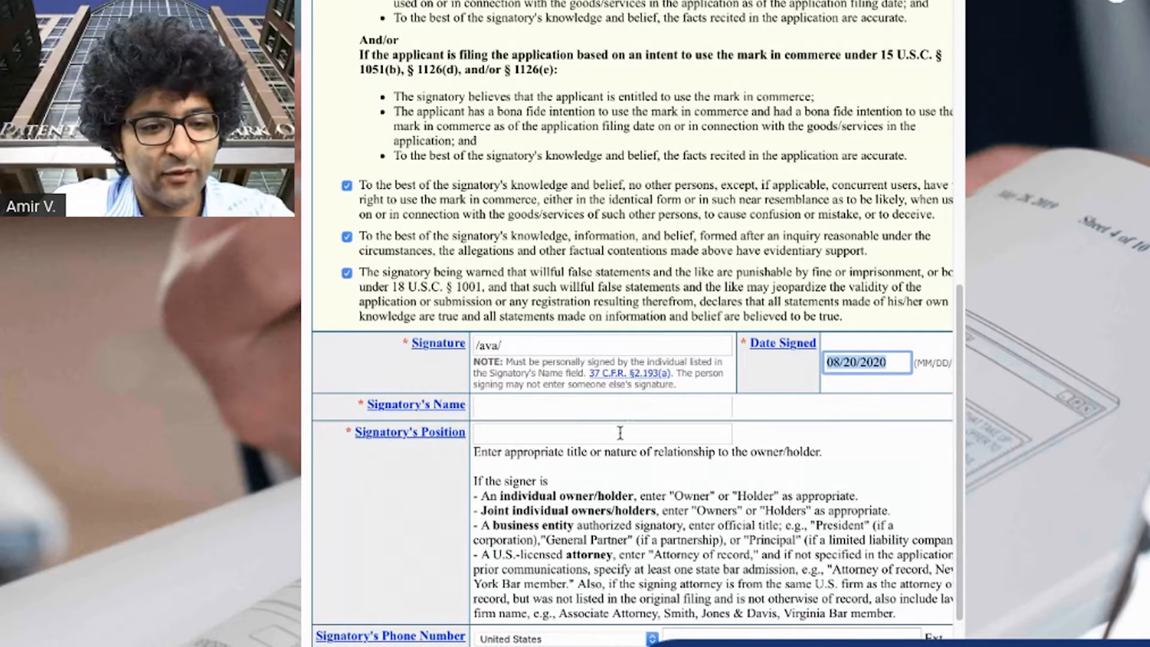
Enter the signatory's full name, last name first, in the signatory name field
left_click(600, 407)
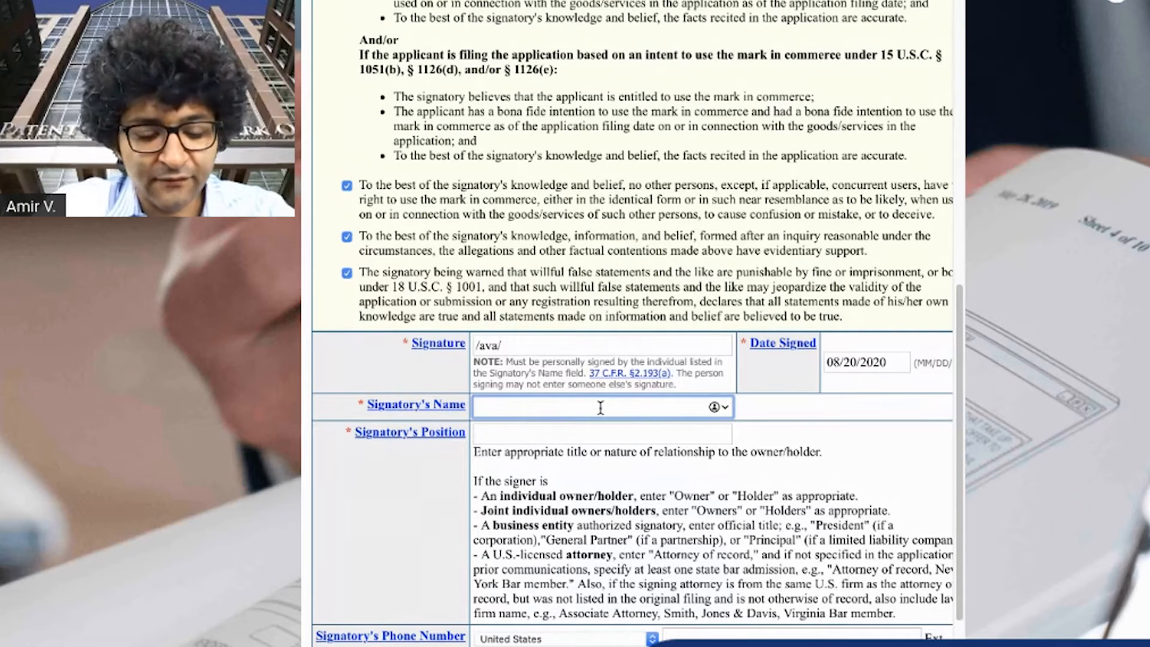
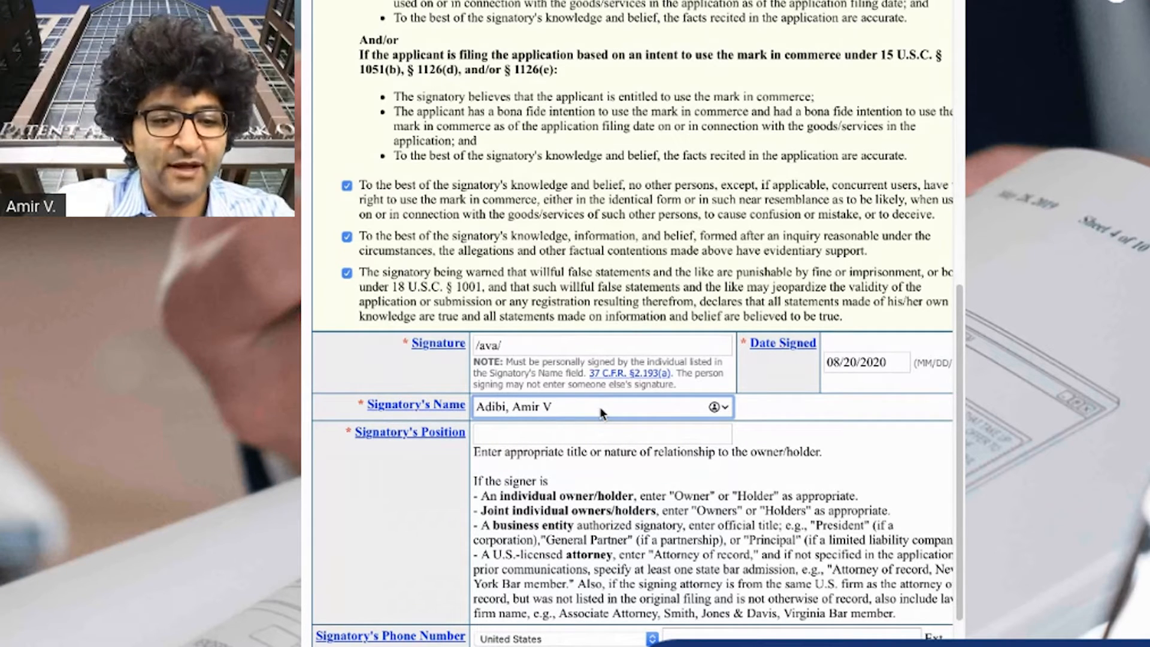
left_click(643, 490)
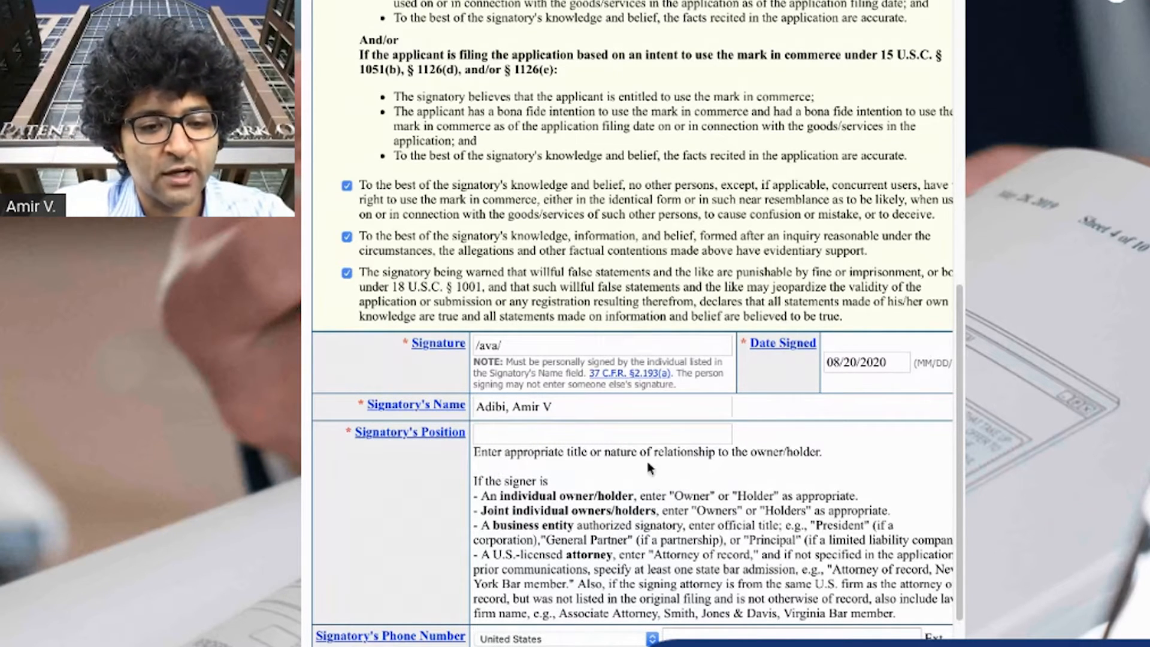
Set the signatory's position to Managing Member
left_click(641, 436)
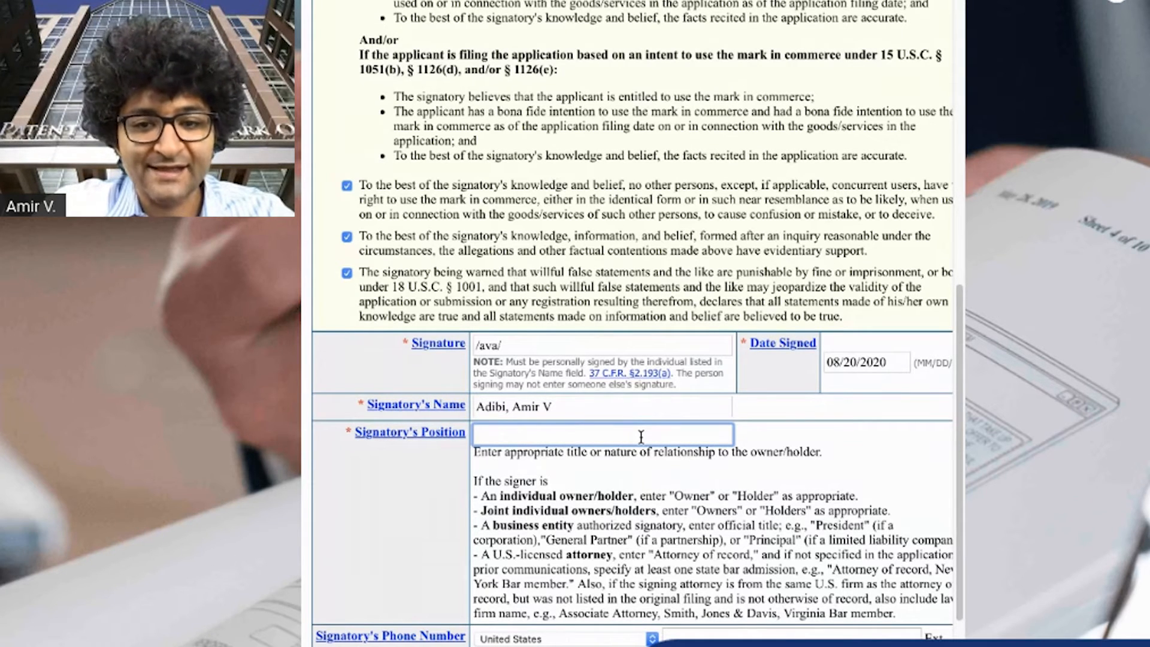
type("Managing ")
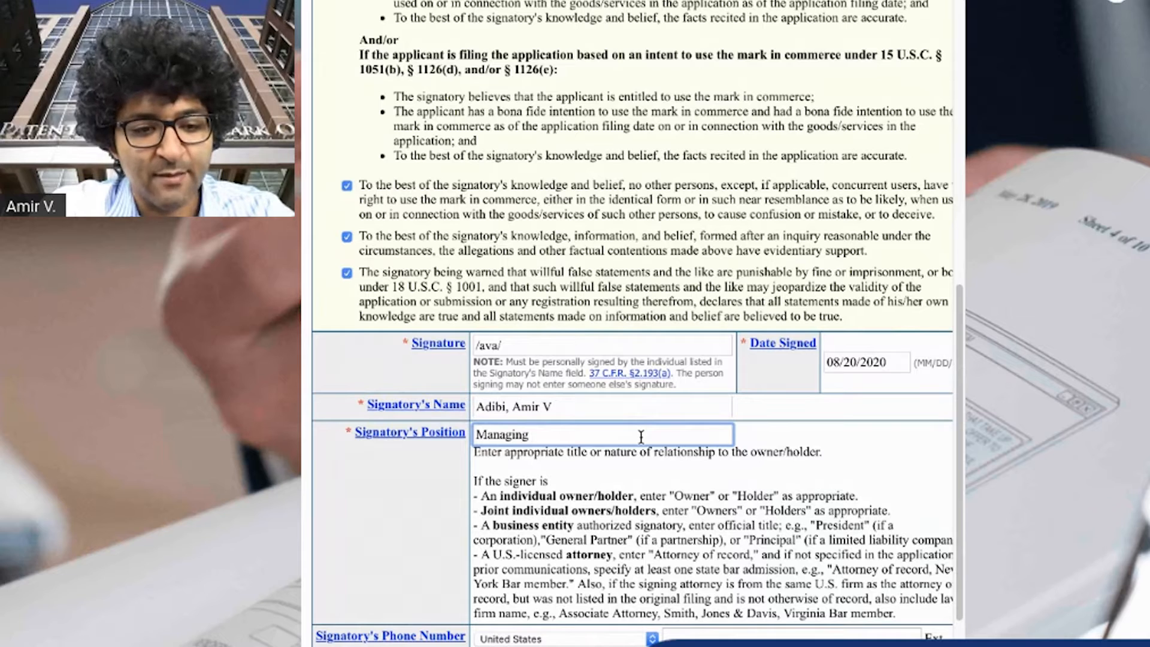
type("Member")
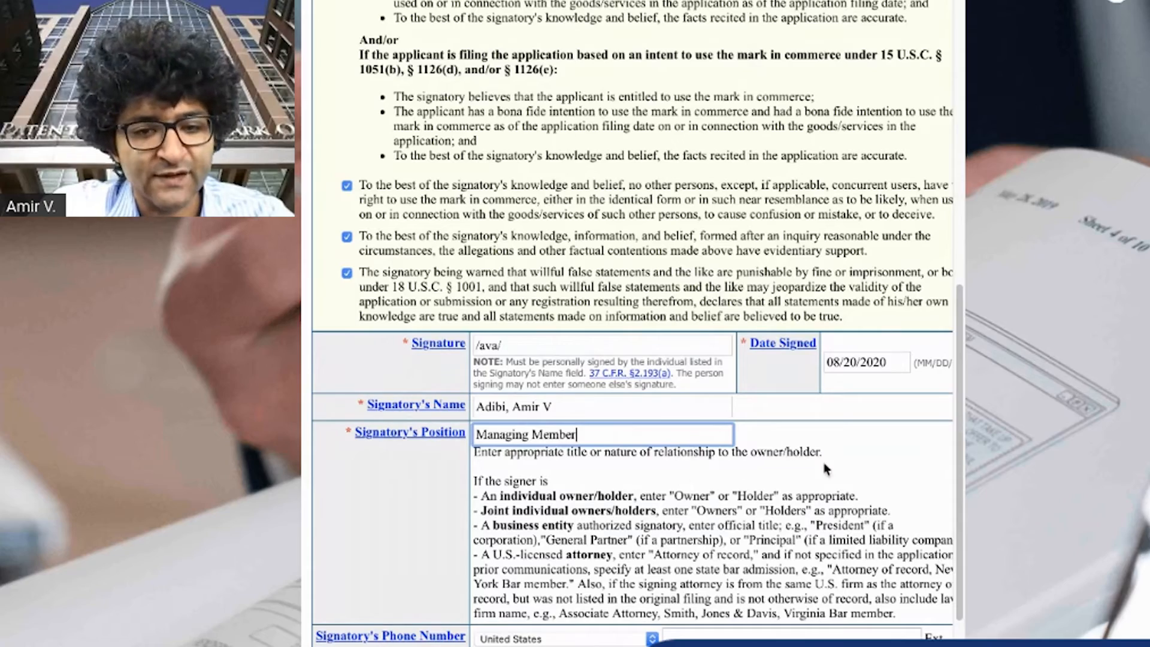
Enter the signatory's United States phone number and validate the application form
scroll(847, 472, "down", 1)
scroll(848, 472, "down", 2)
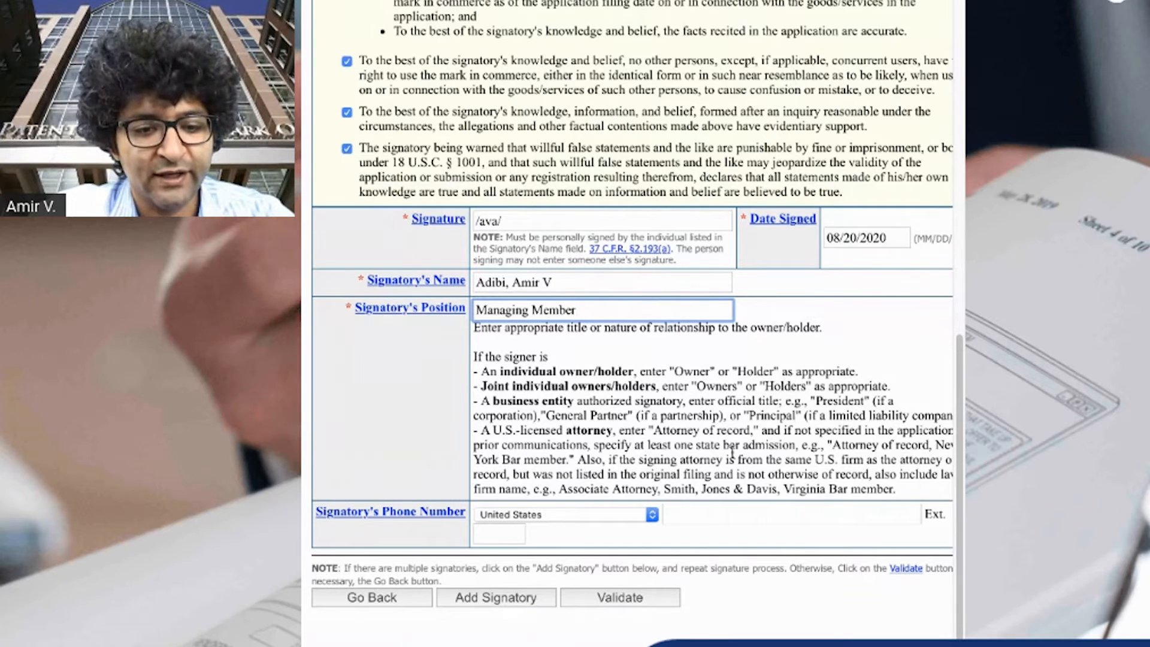
left_click(772, 515)
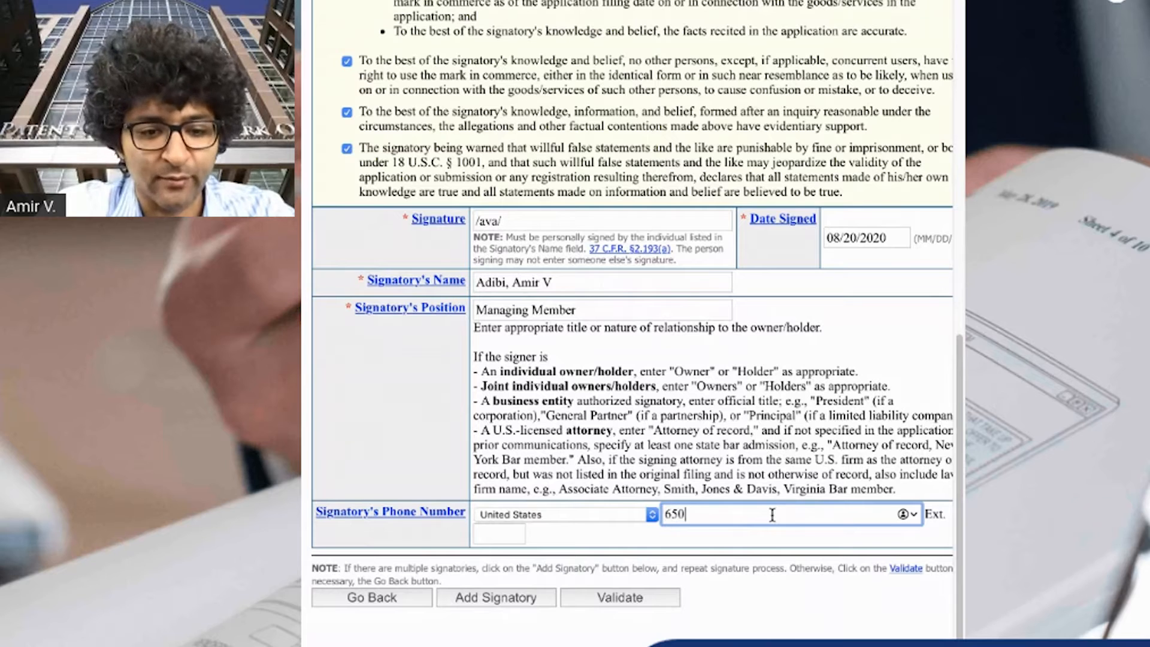
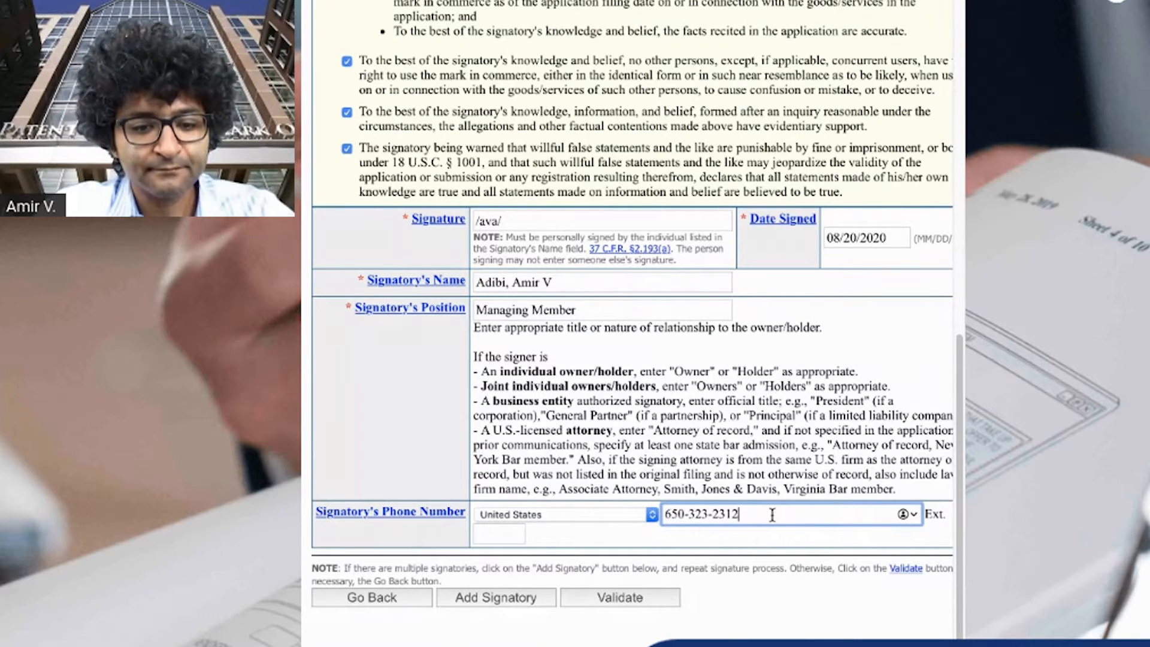
left_click(648, 598)
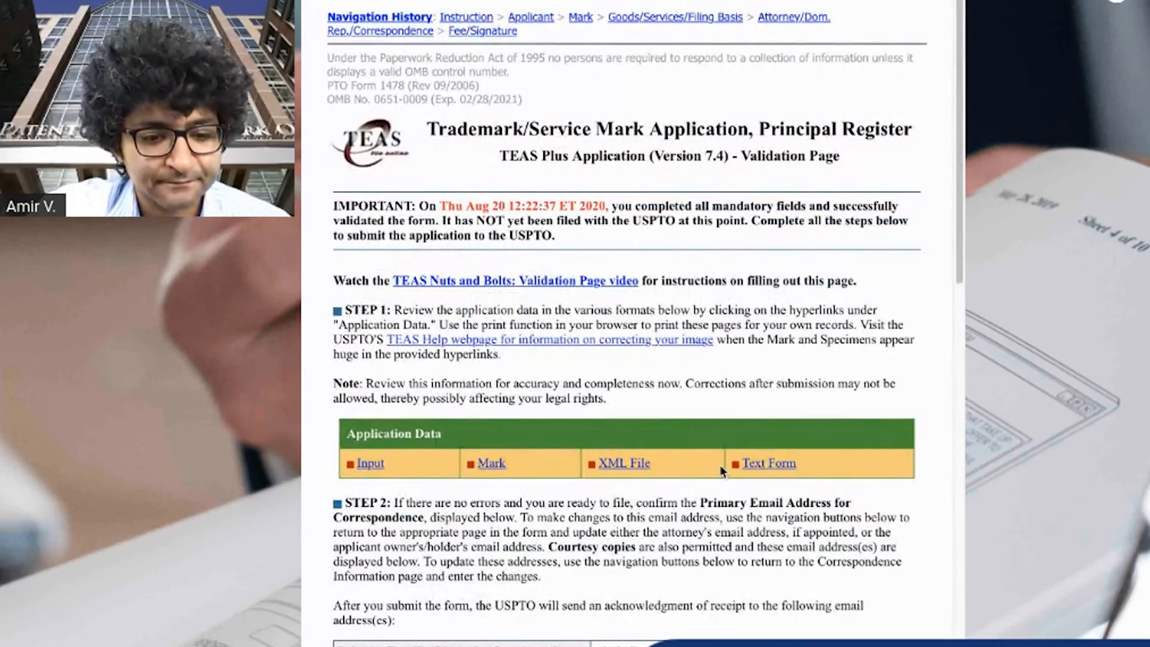
Review the validation page instructions and open the application's mark image, then return to the validation page
scroll(724, 475, "down", 8)
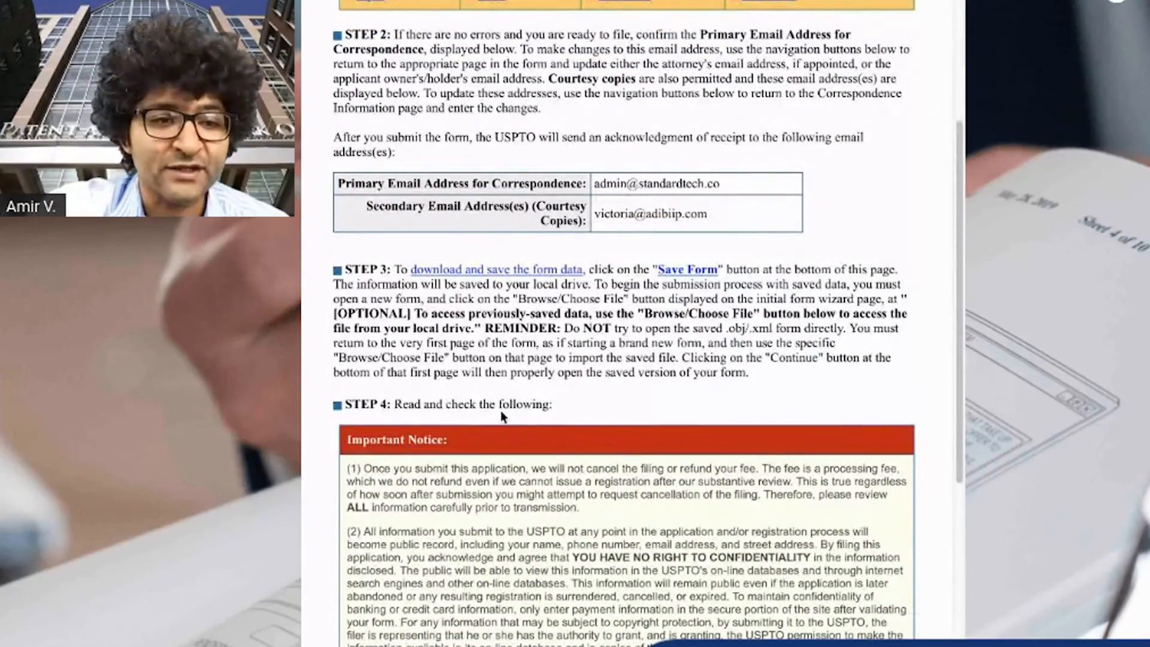
scroll(501, 411, "down", 15)
scroll(405, 376, "up", 20)
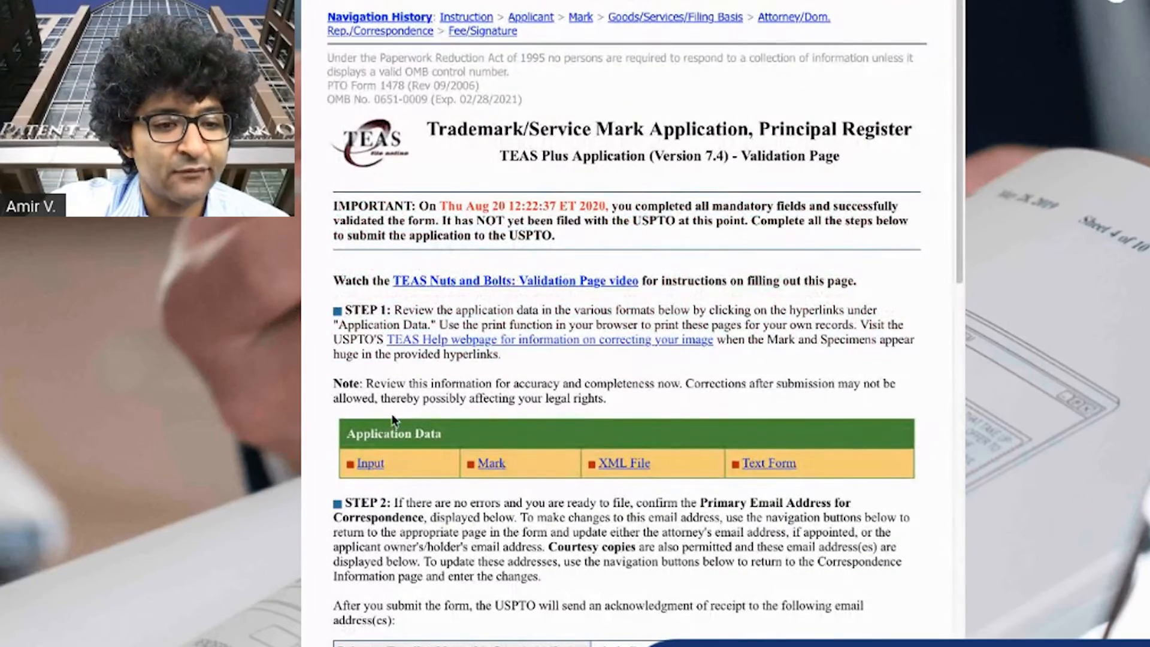
left_click(378, 464)
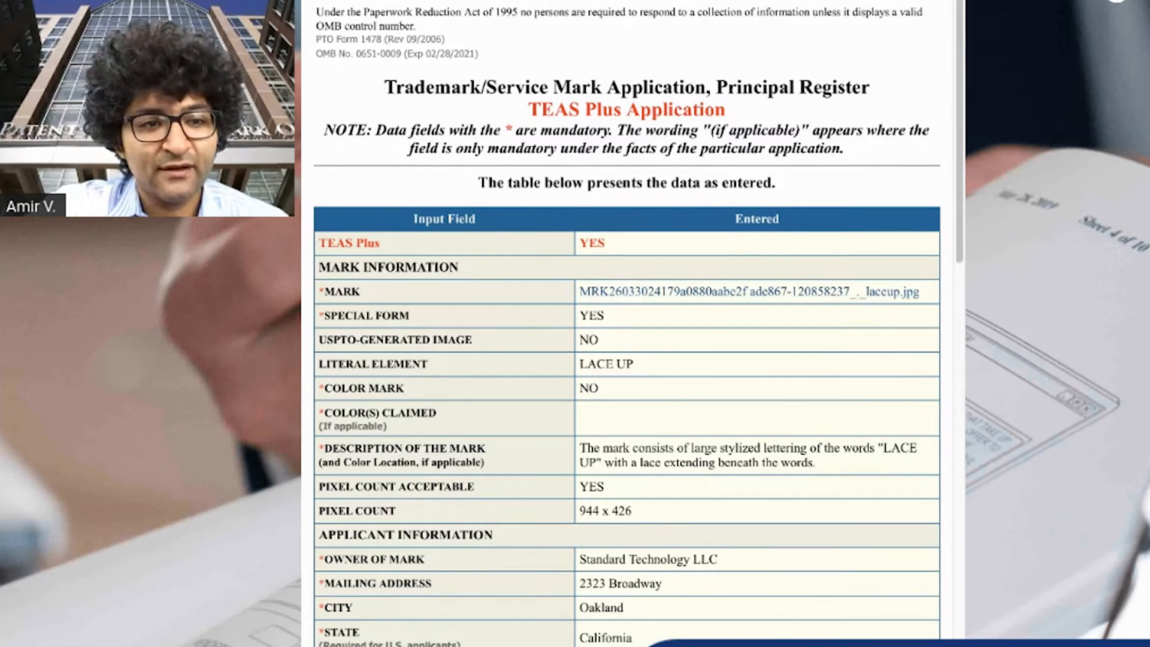
left_click(488, 1)
left_click(488, 464)
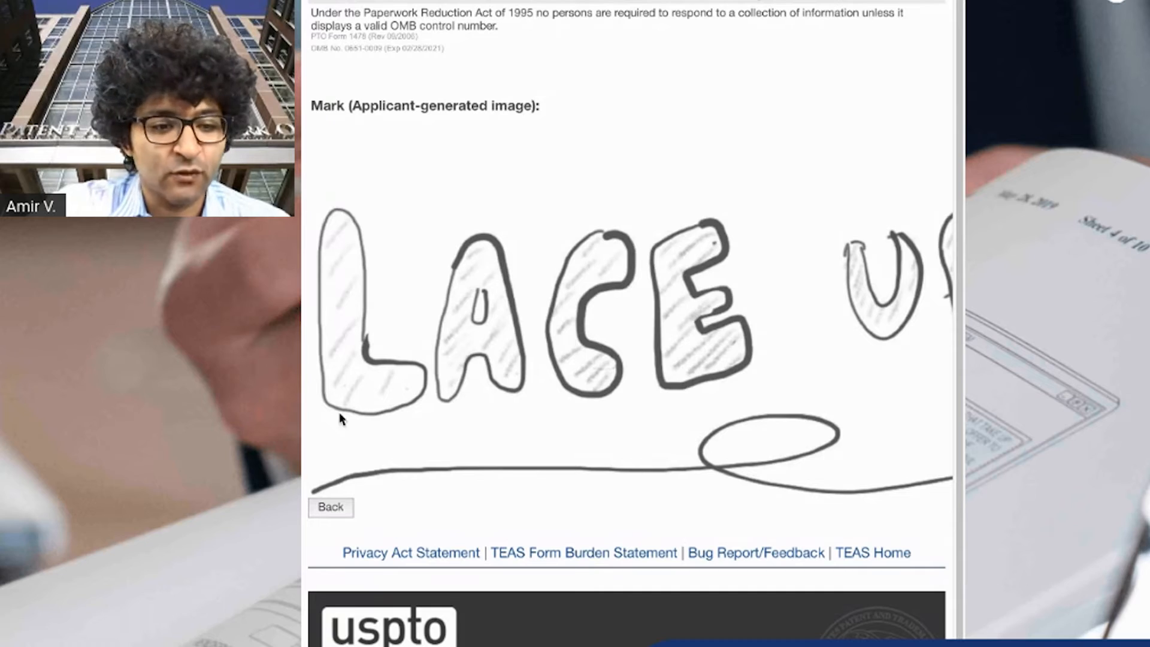
left_click(328, 507)
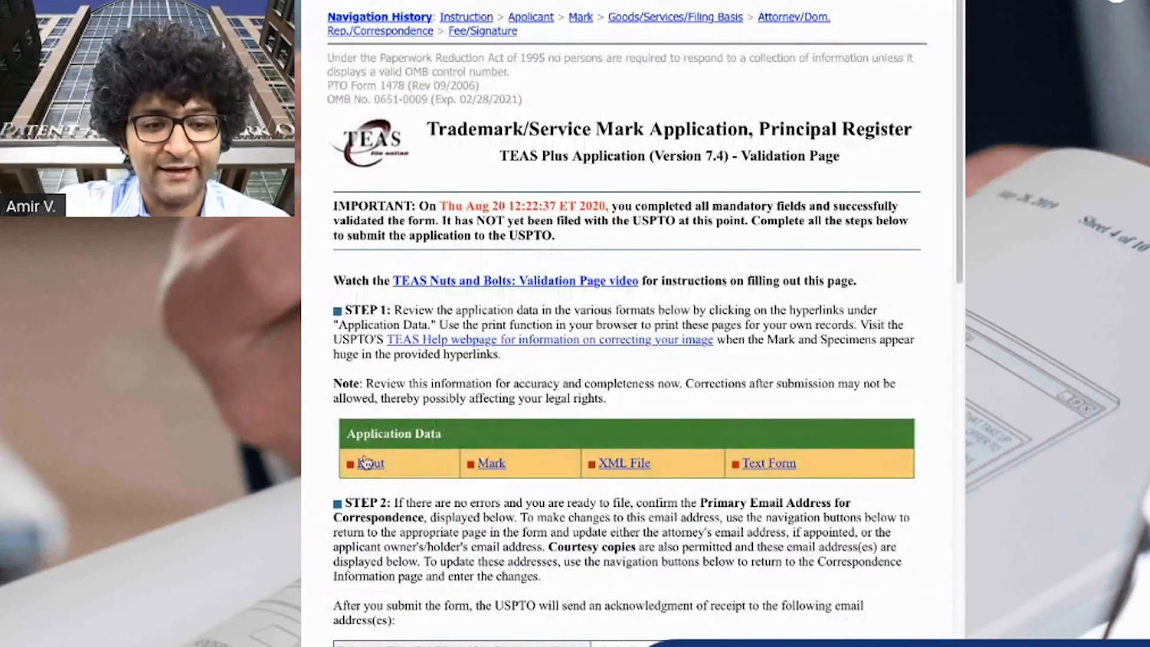
Open the input data summary and check the entered mark and applicant information
left_click(368, 465)
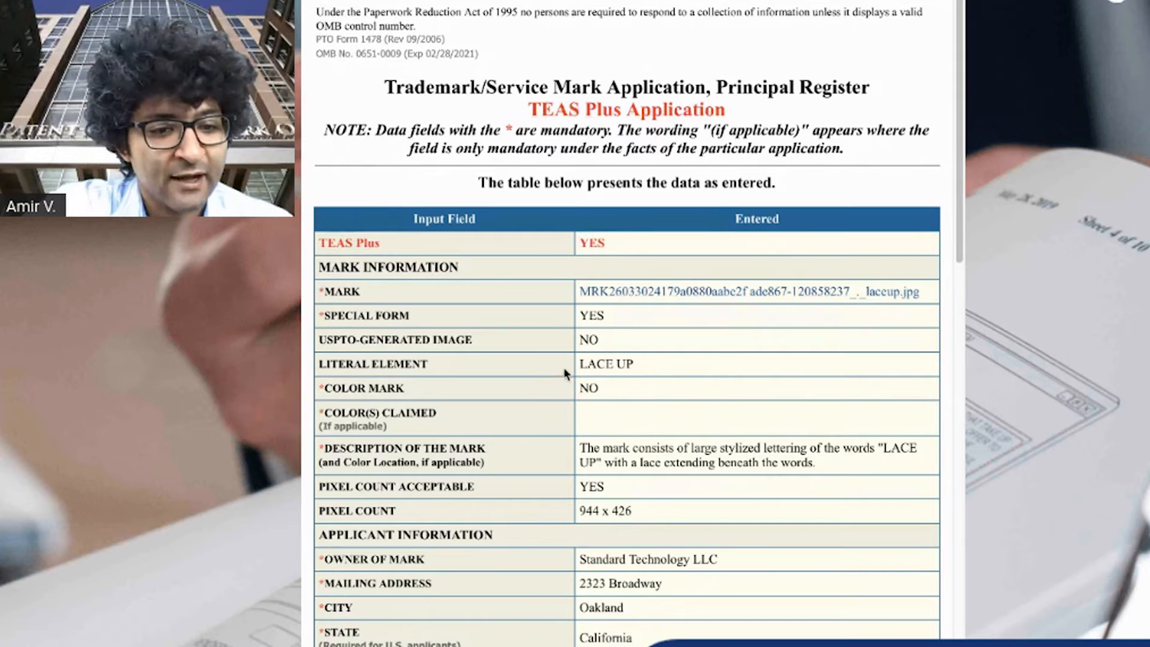
left_click_drag(634, 364, 569, 360)
scroll(658, 410, "down", 1)
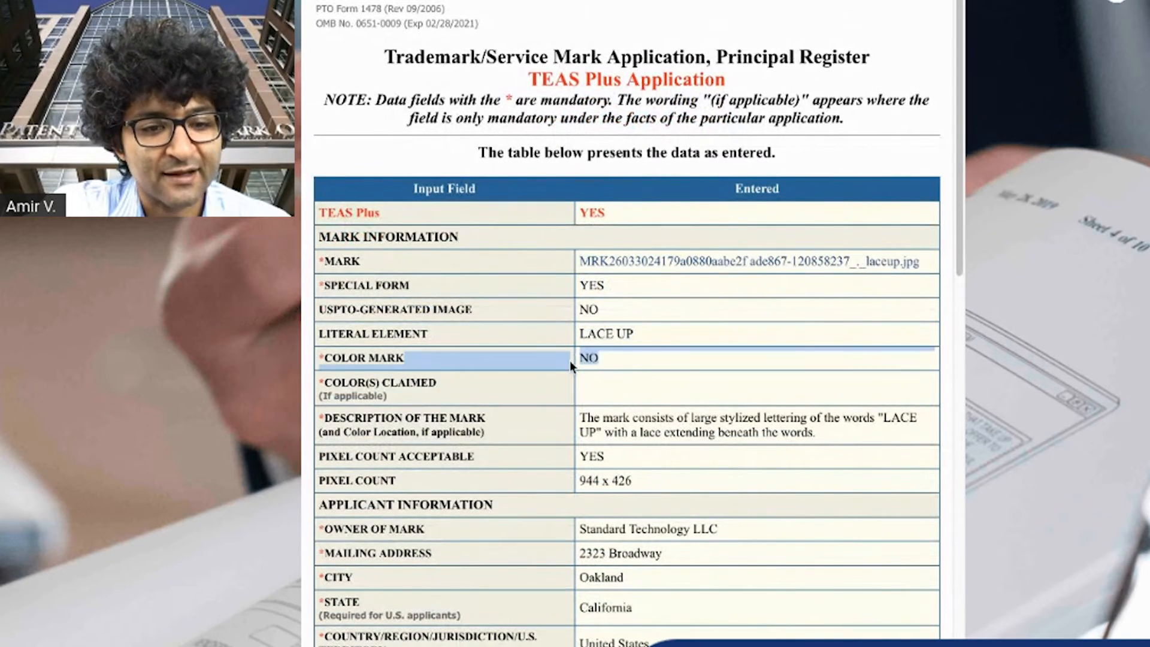
scroll(725, 422, "down", 1)
left_click_drag(817, 413, 597, 407)
left_click(592, 403)
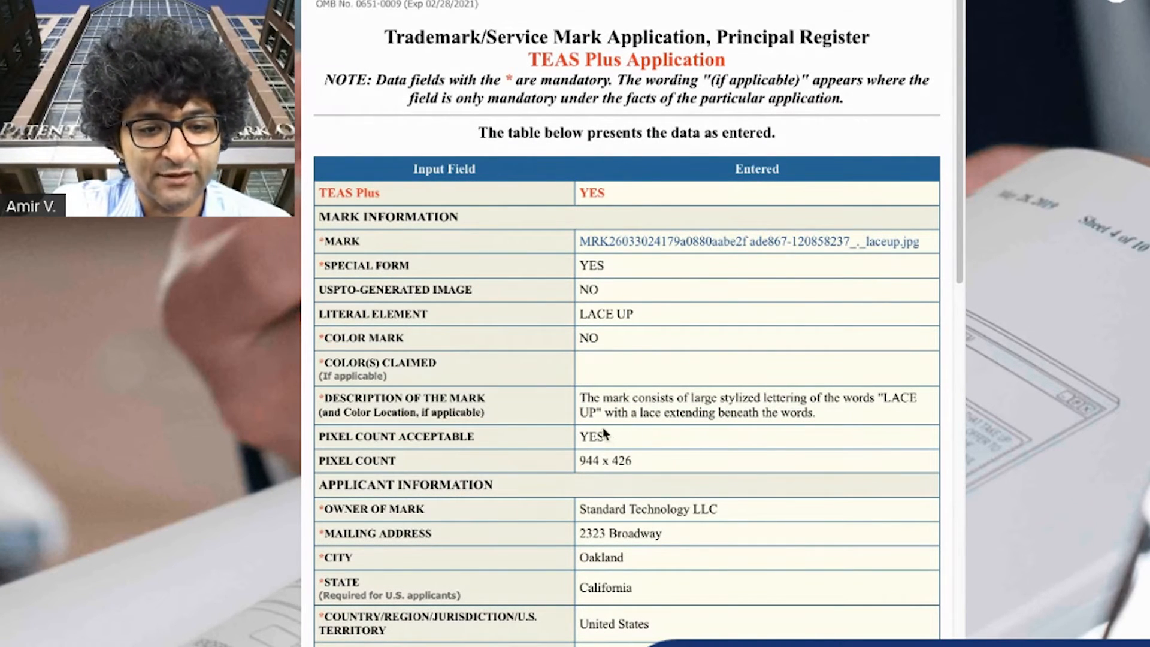
scroll(846, 447, "down", 1)
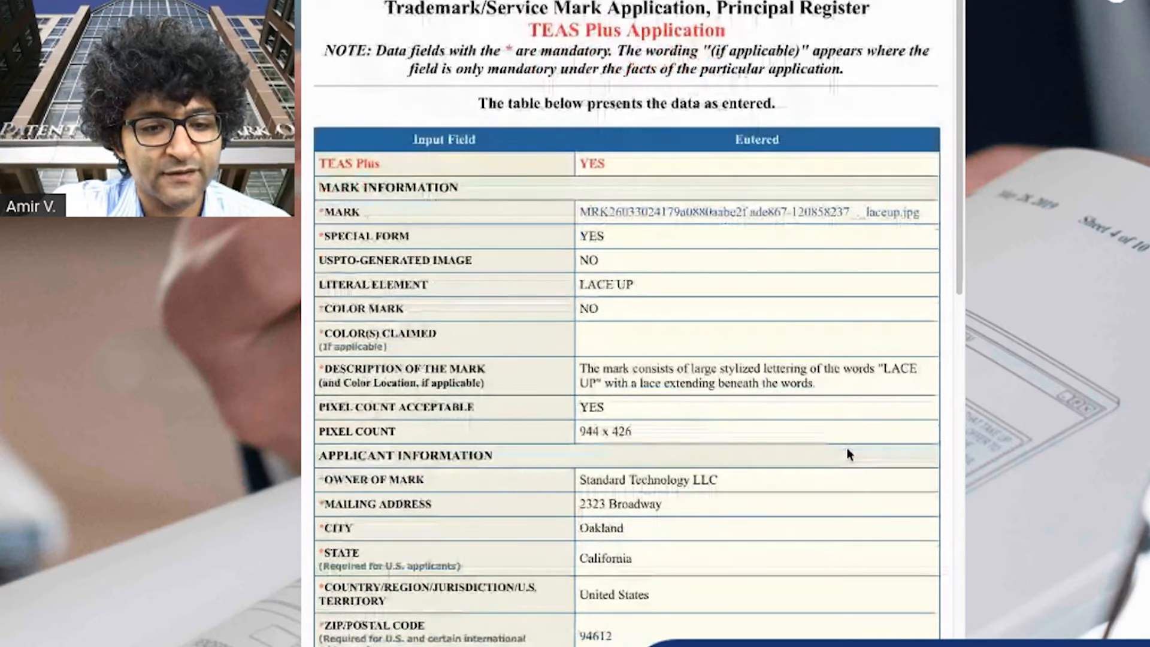
left_click_drag(580, 431, 599, 431)
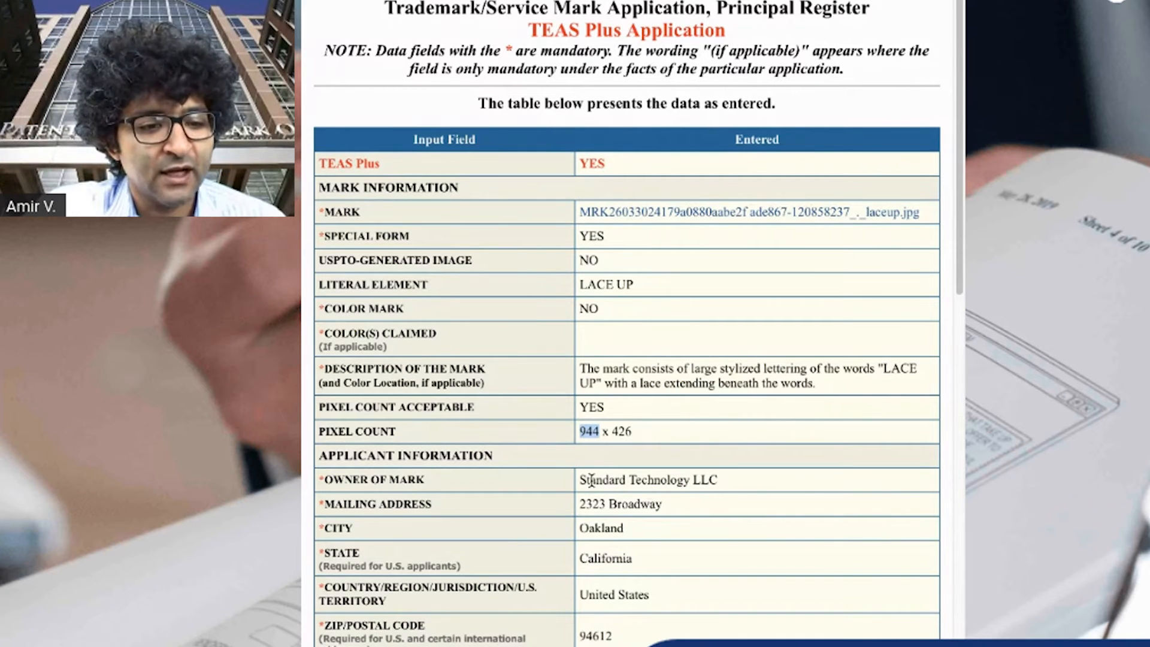
mouse_move(573, 479)
left_mouse_down()
mouse_move(731, 482)
mouse_move(565, 479)
left_mouse_up()
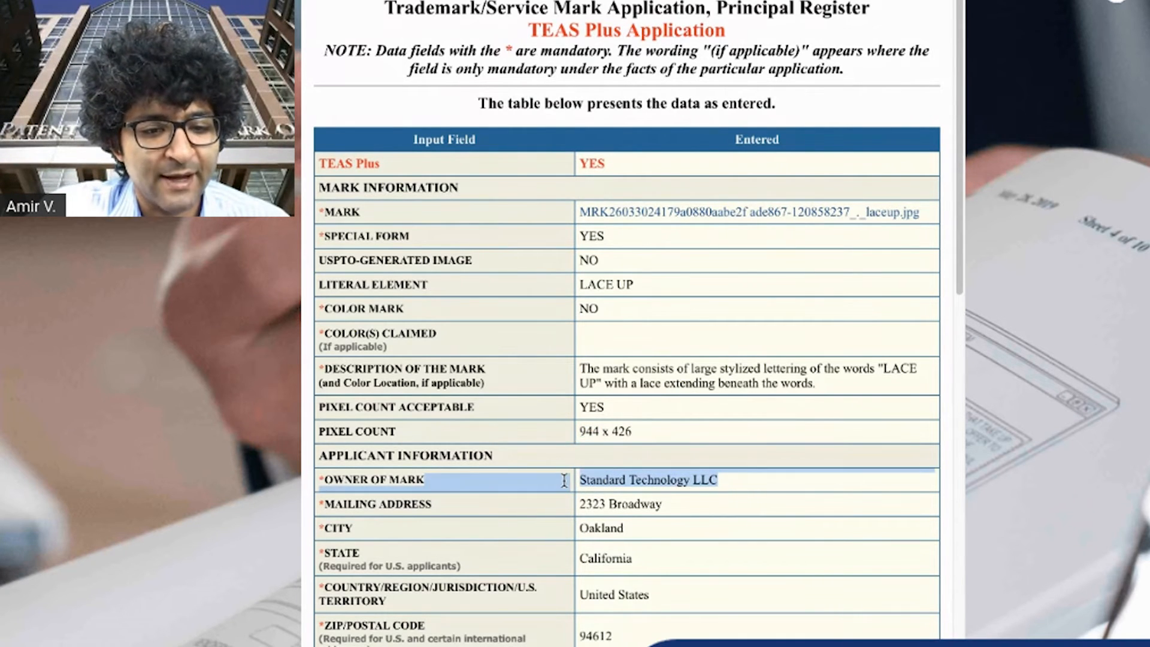
scroll(713, 506, "down", 2)
left_click_drag(663, 397, 567, 397)
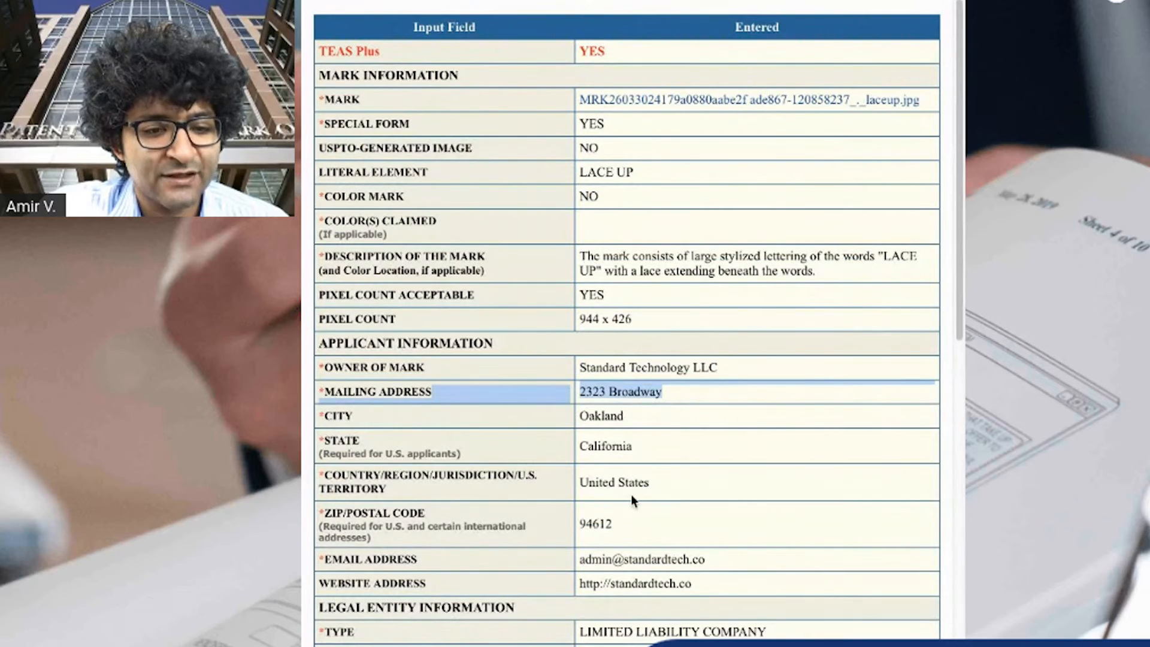
scroll(656, 424, "down", 3)
left_click_drag(707, 404, 572, 413)
left_click(696, 427)
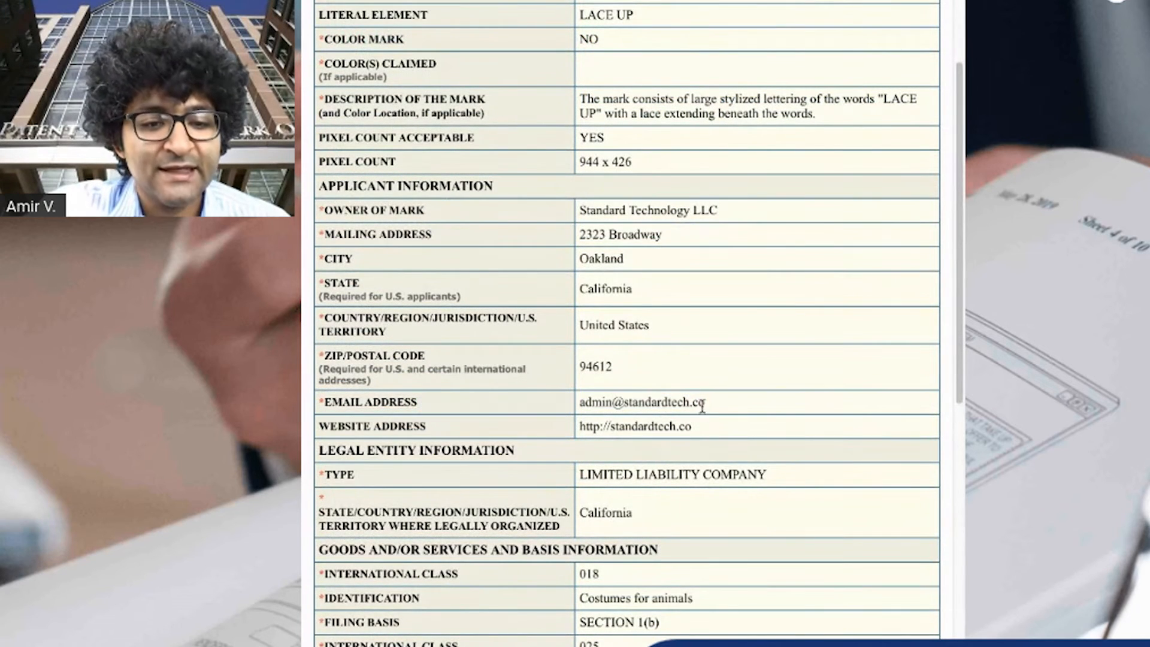
left_click_drag(703, 406, 576, 402)
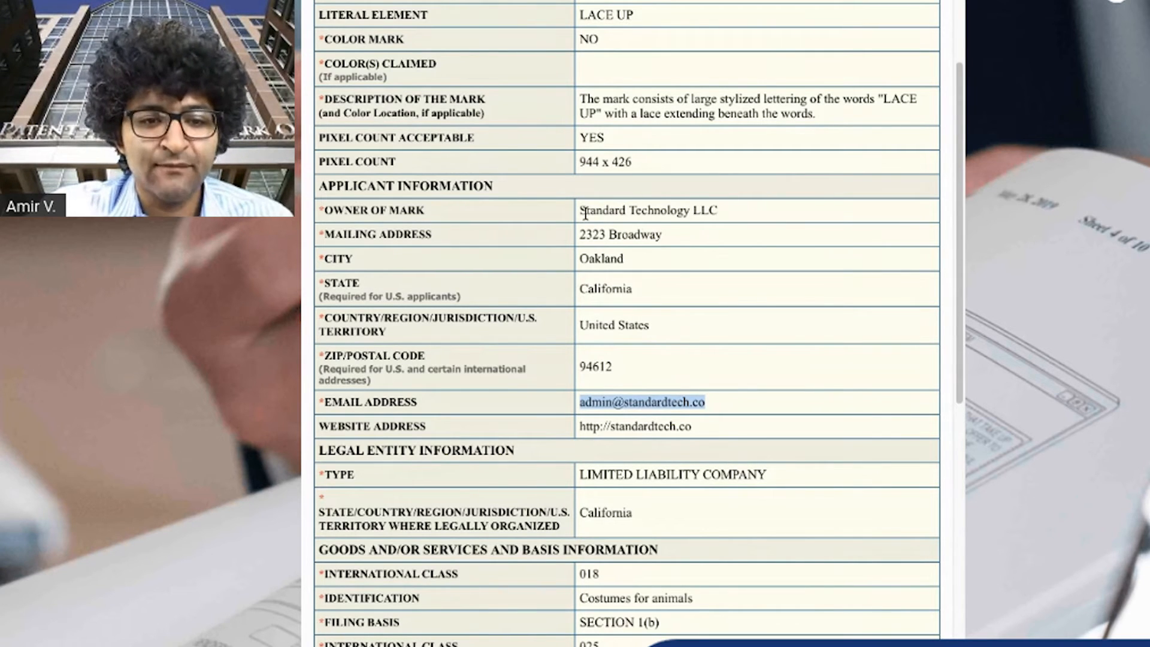
left_click_drag(582, 211, 742, 252)
left_click(742, 254)
left_click_drag(720, 210, 589, 211)
scroll(790, 413, "down", 5)
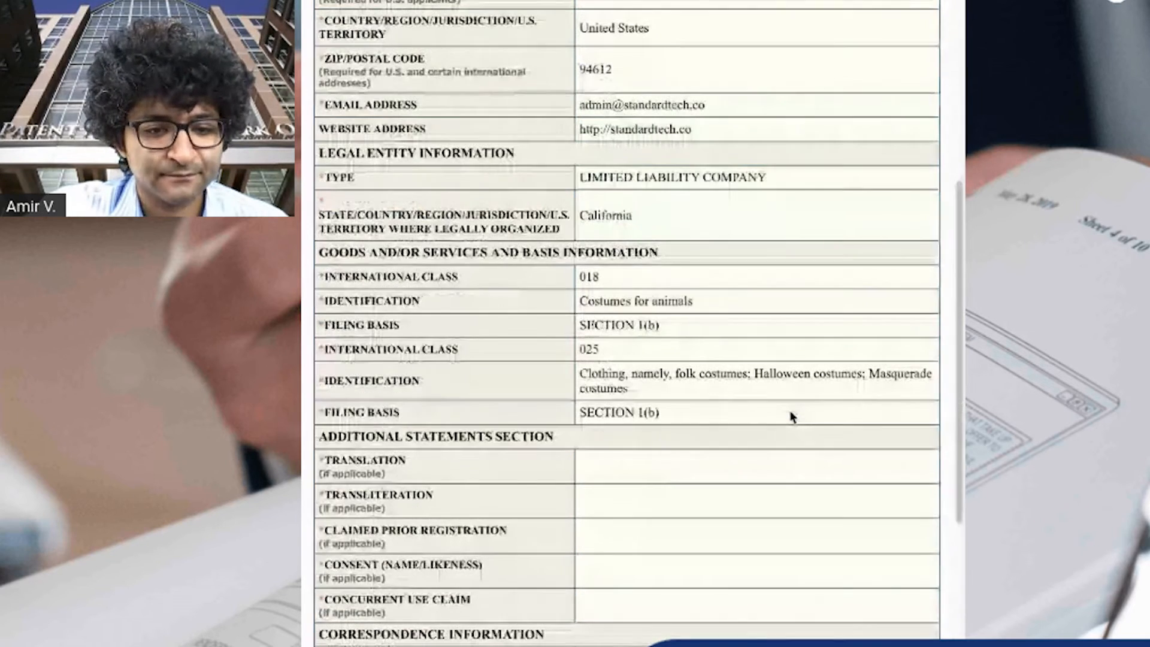
Check the legal entity, goods and services classes, identifications and filing basis entries in the data summary
left_click_drag(579, 177, 772, 181)
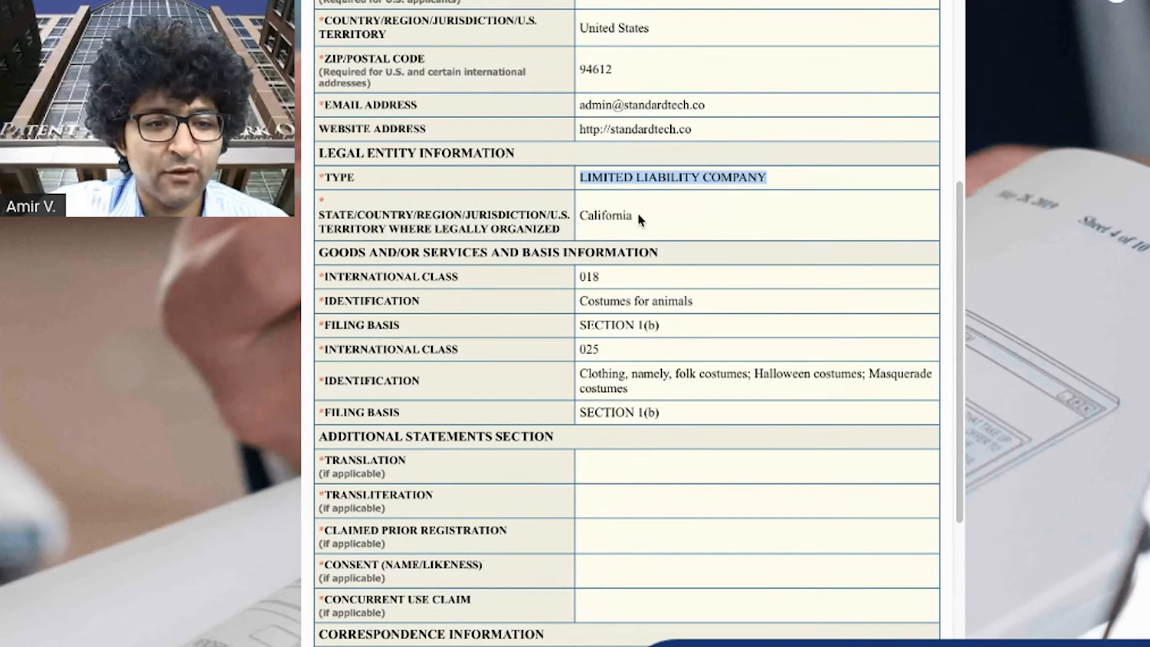
left_click_drag(633, 216, 577, 218)
scroll(828, 253, "down", 2)
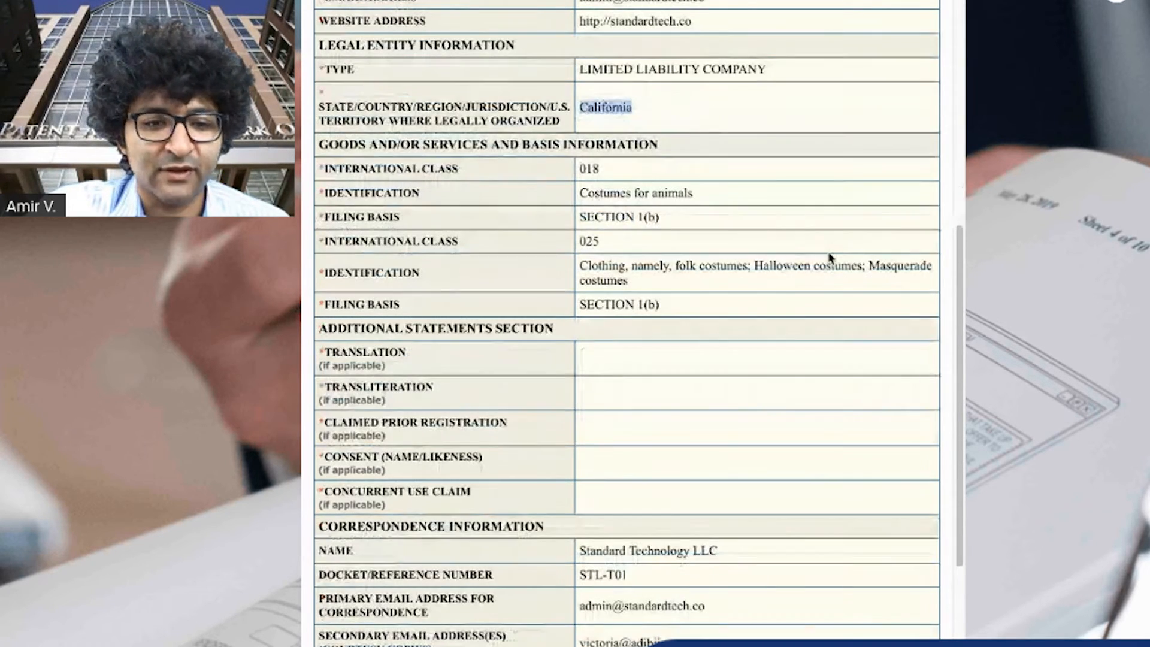
scroll(828, 257, "down", 1)
left_click(608, 191)
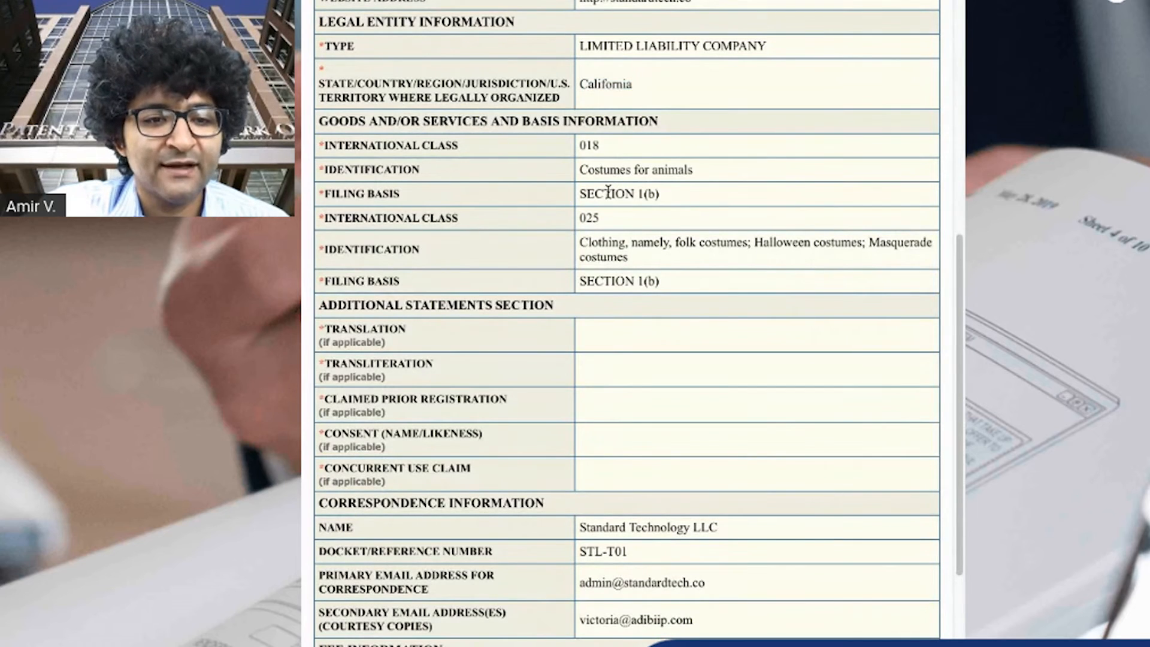
left_click_drag(578, 146, 319, 144)
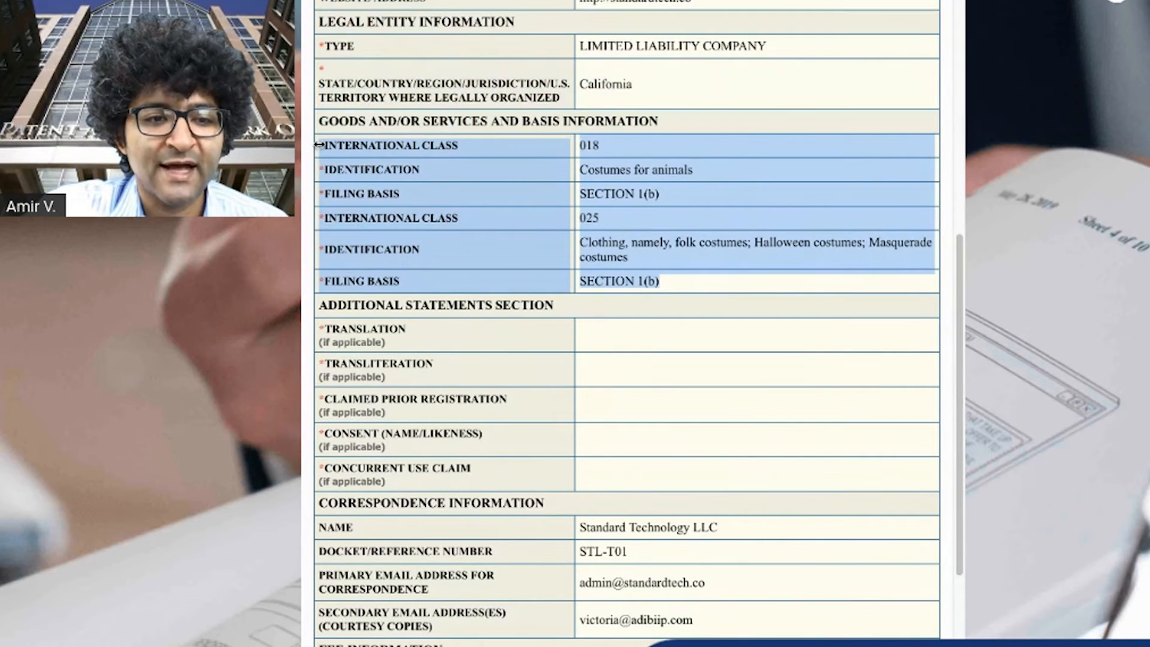
left_click(695, 170)
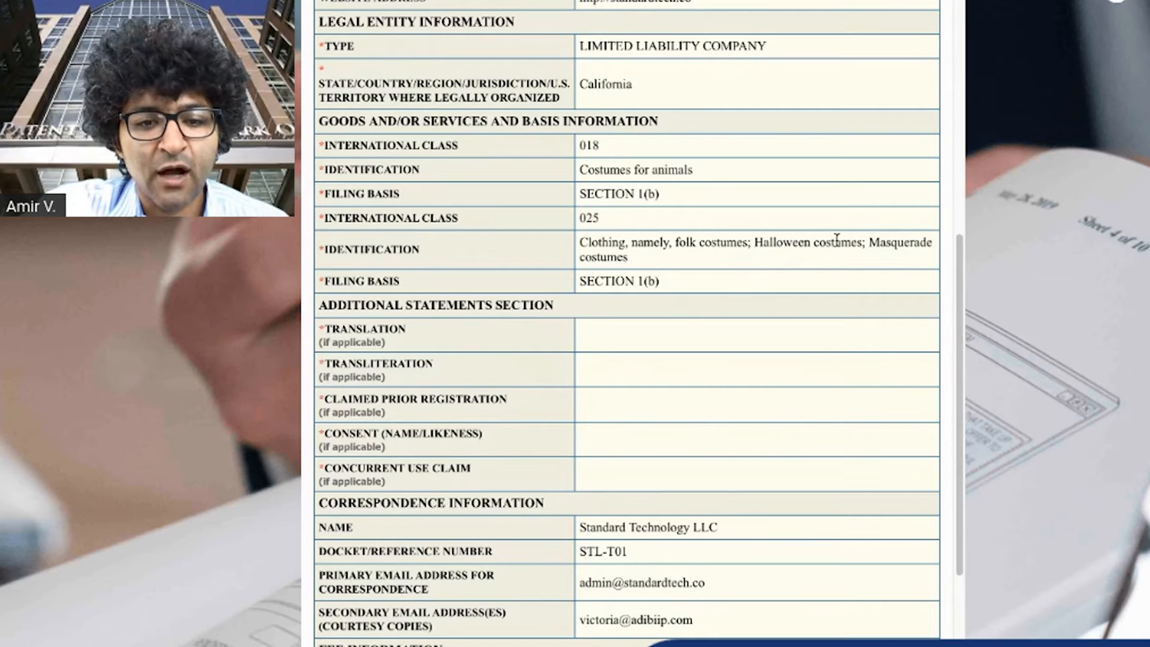
left_click_drag(695, 171, 583, 172)
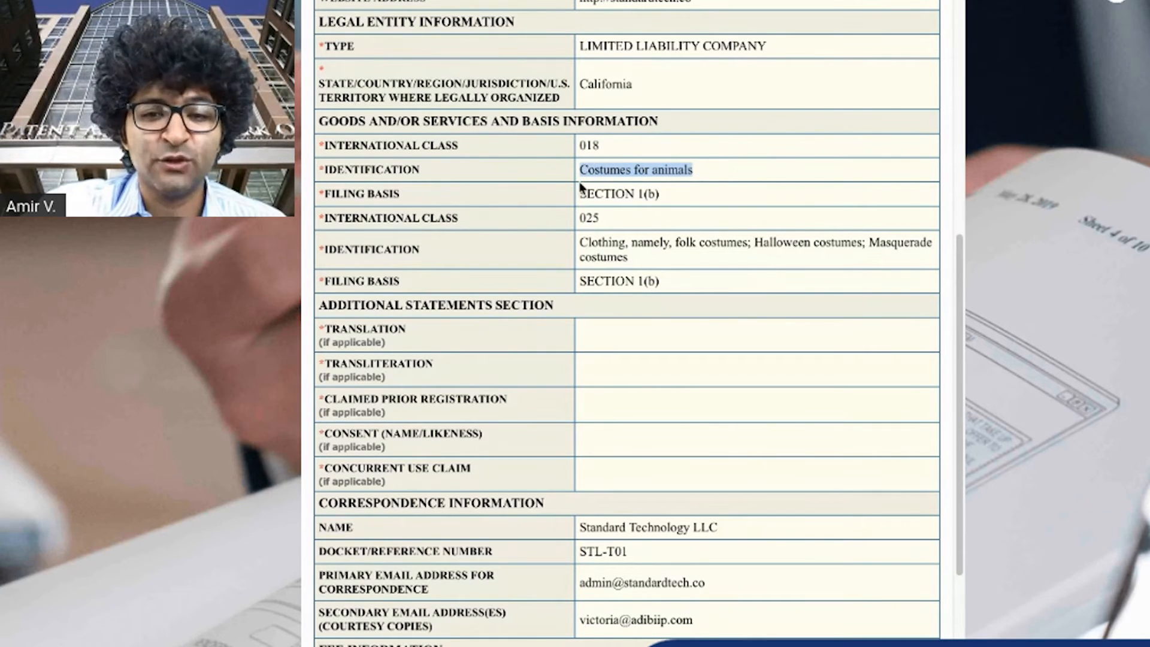
left_click(607, 162)
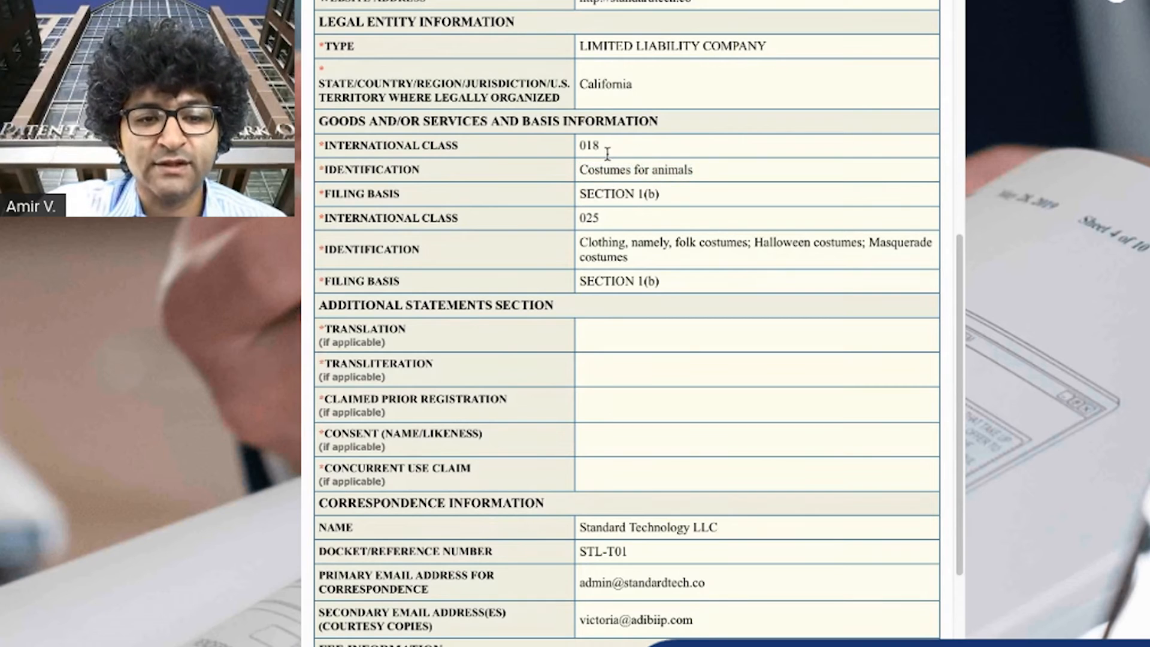
double_click(583, 149)
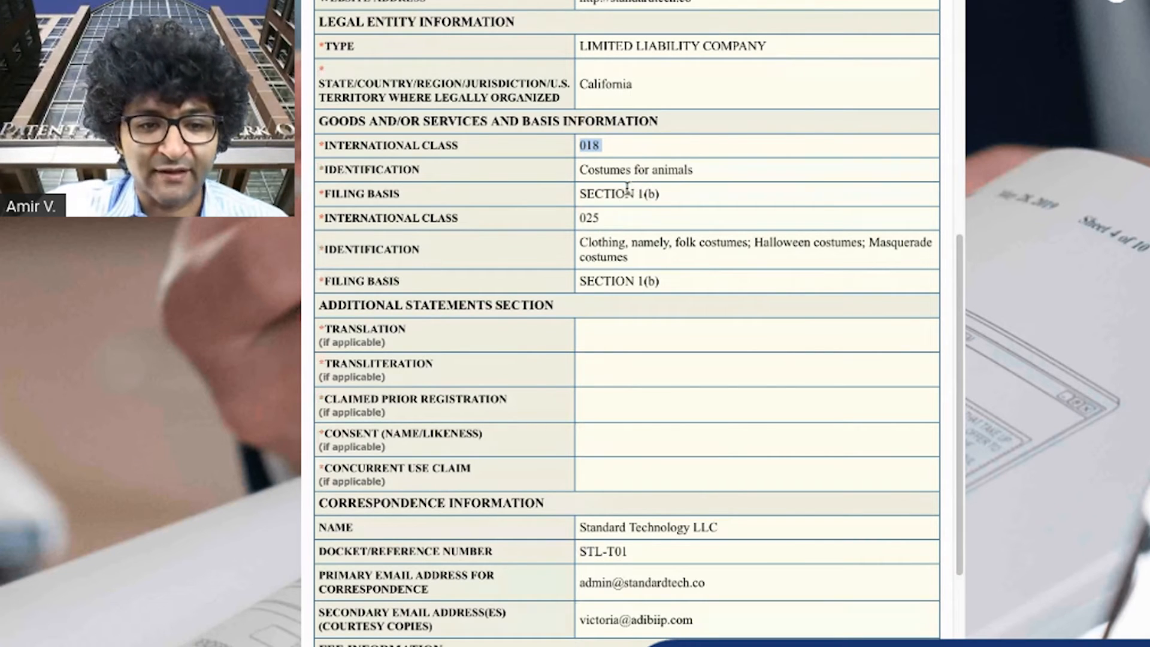
left_click(612, 226)
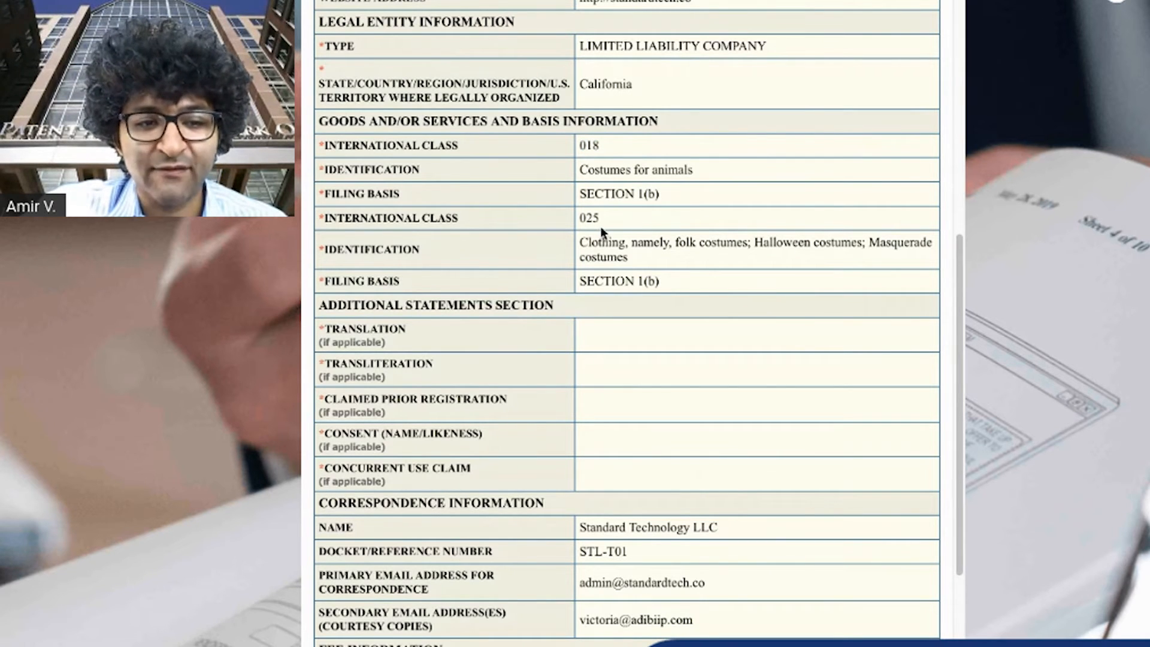
Check the correspondence, fee and signature information entries in the data summary
left_click_drag(582, 218, 634, 233)
left_click(588, 148)
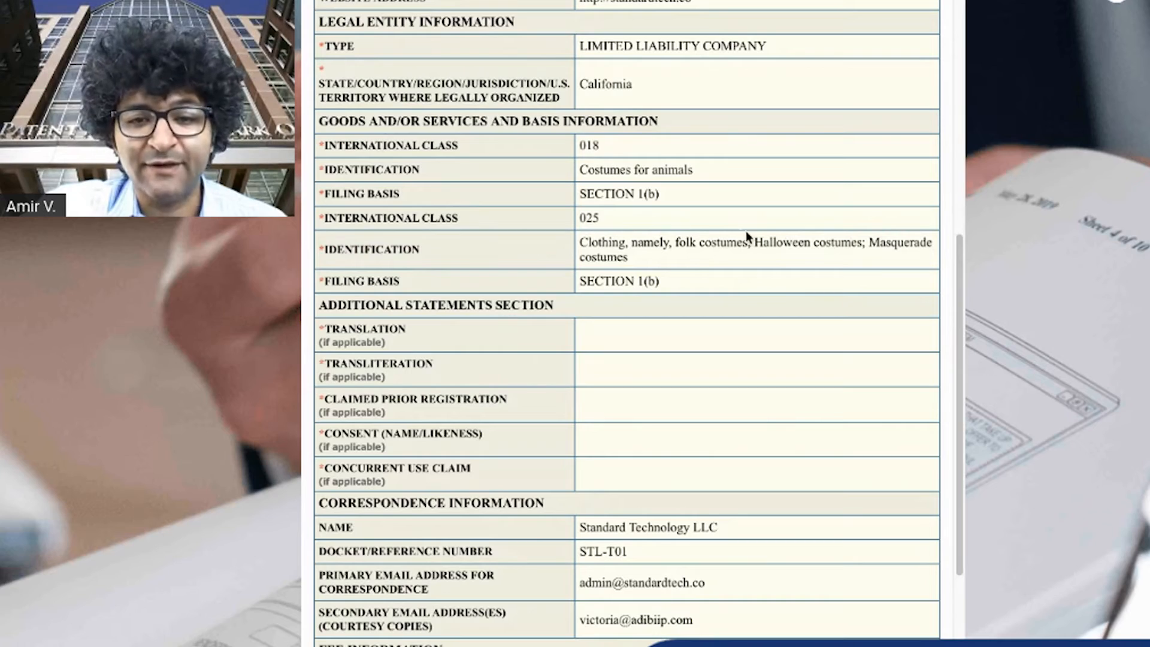
scroll(875, 328, "up", 3)
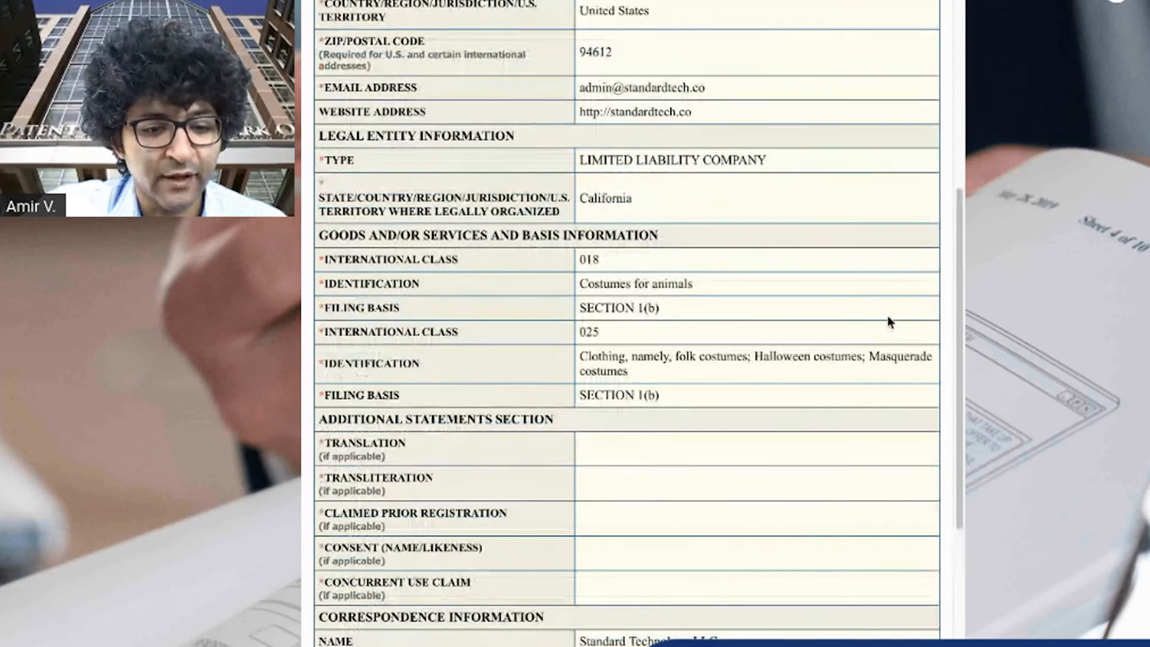
scroll(888, 321, "down", 4)
scroll(849, 378, "down", 5)
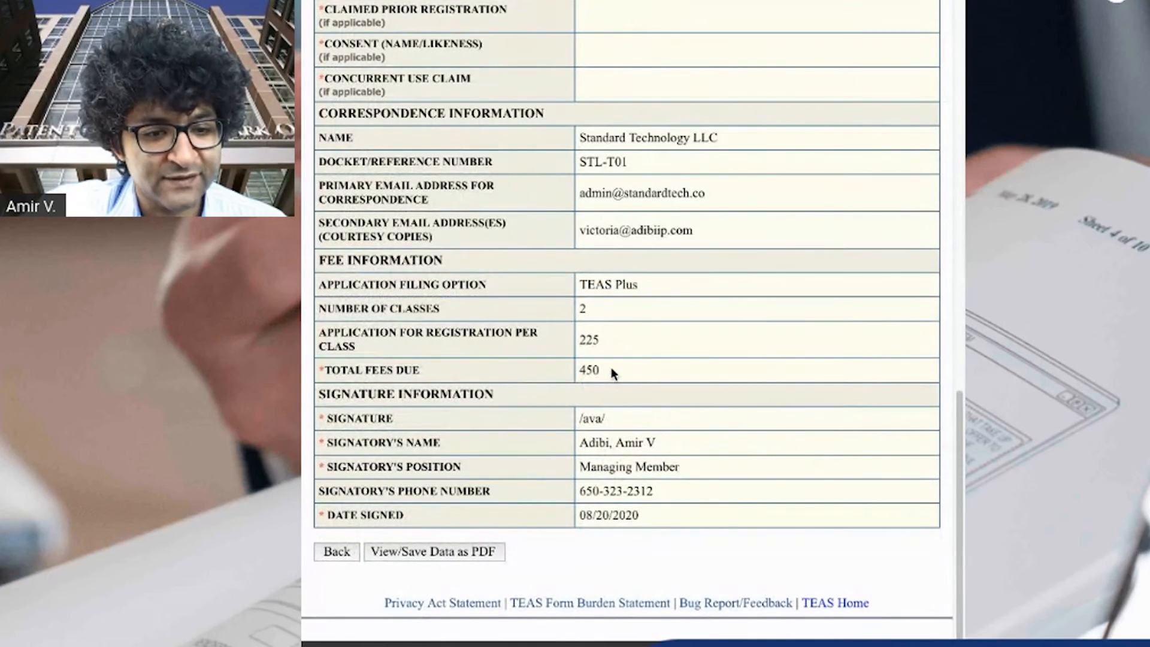
left_click_drag(599, 370, 573, 288)
left_click(576, 289)
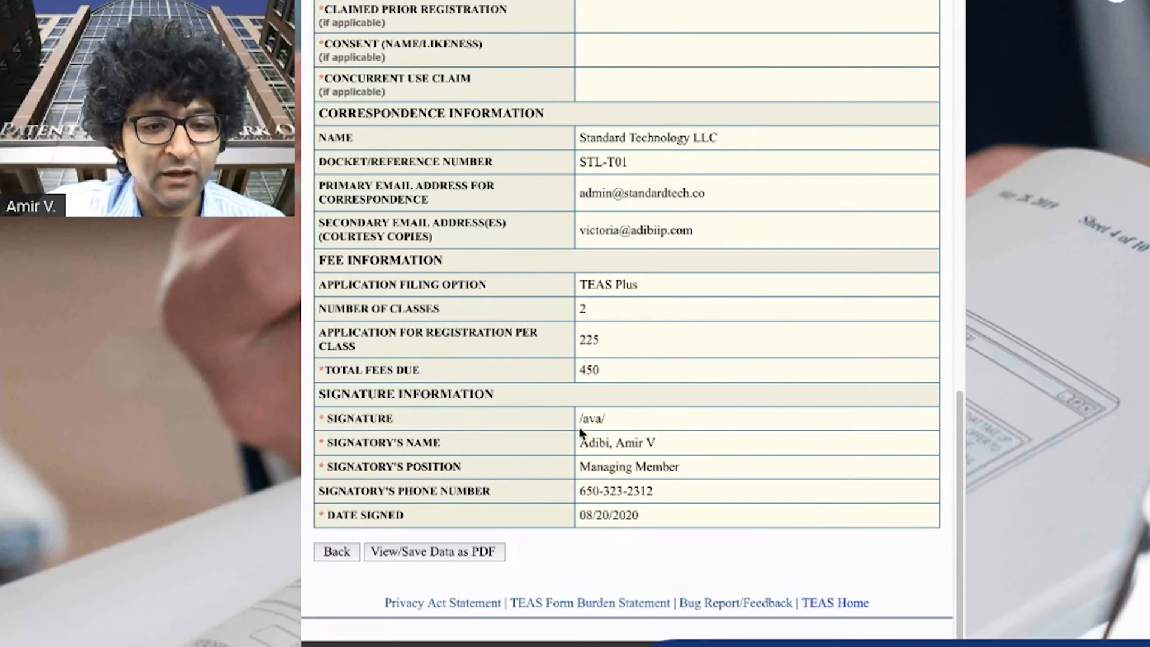
left_click_drag(579, 420, 623, 420)
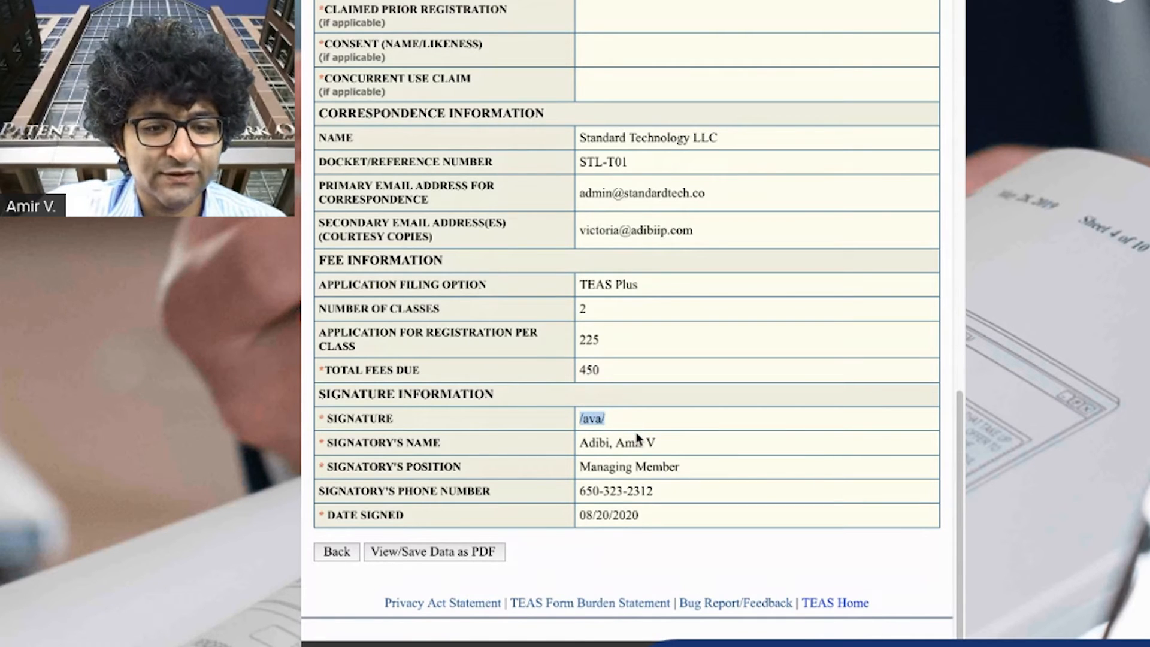
Return to the validation page and view the application's mark image once more
left_click(335, 554)
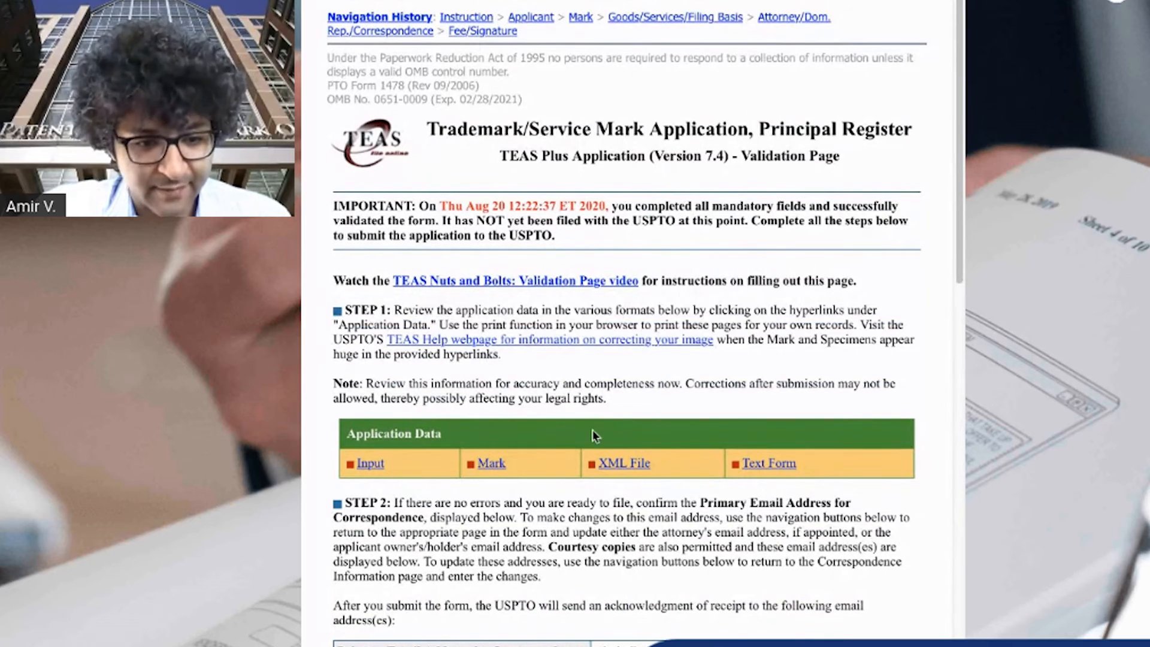
left_click(494, 462)
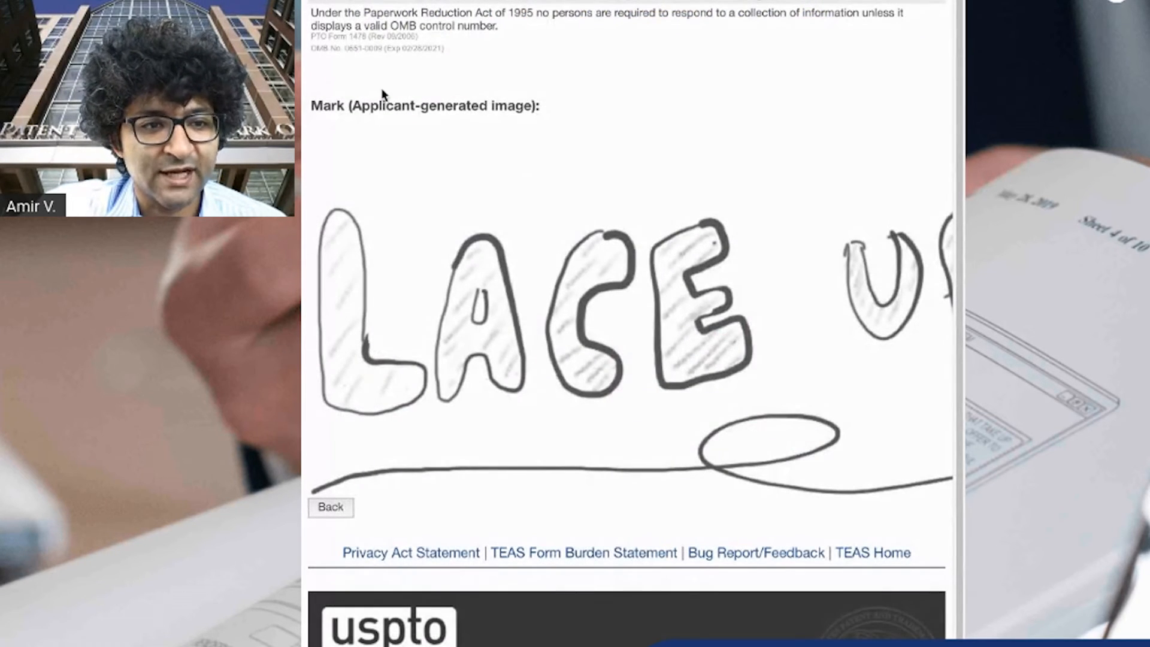
left_click(336, 507)
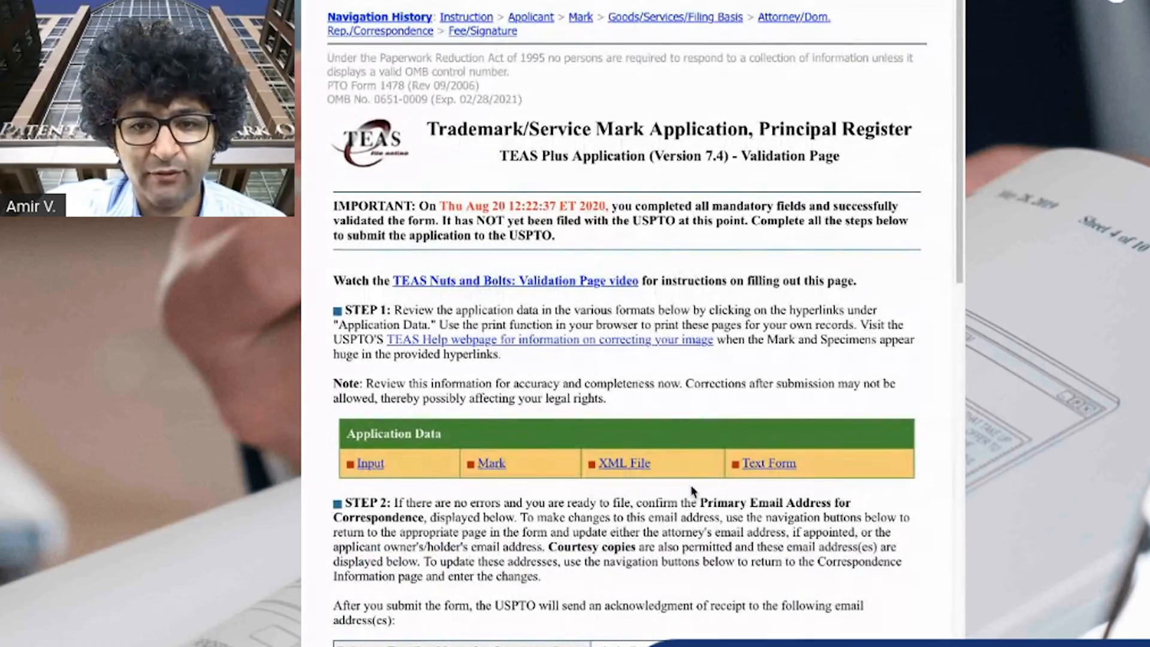
Read the filing notices and payment warnings on the validation page and save the form data
scroll(677, 386, "down", 10)
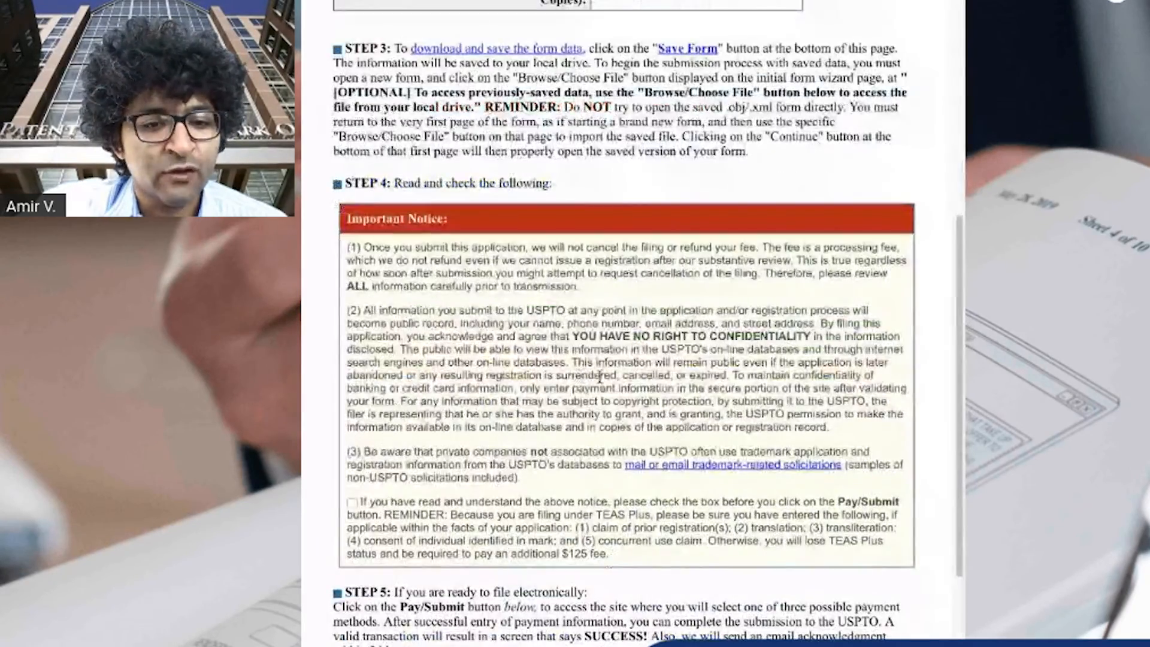
scroll(600, 377, "down", 8)
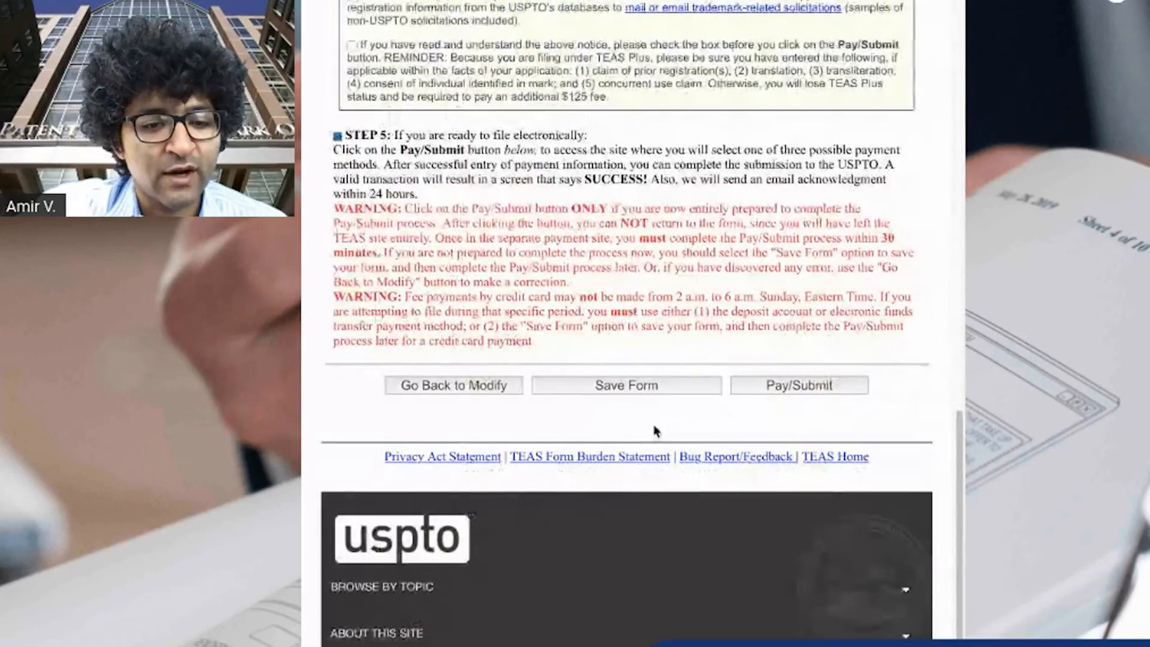
left_click(646, 394)
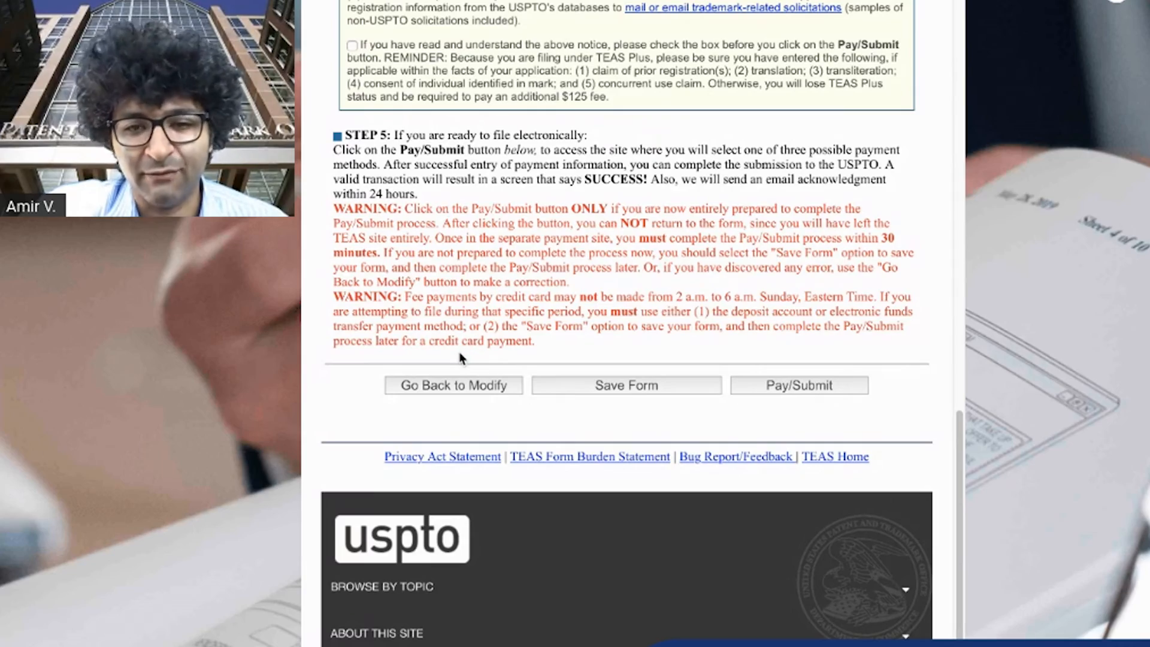
scroll(461, 358, "up", 6)
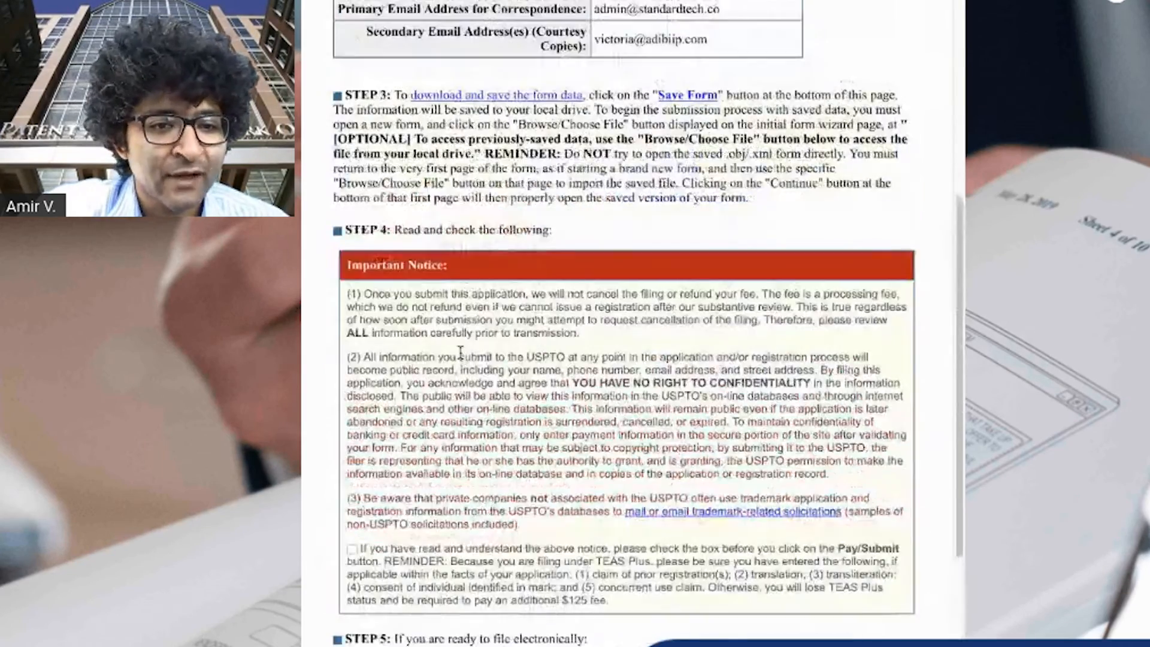
scroll(461, 357, "down", 9)
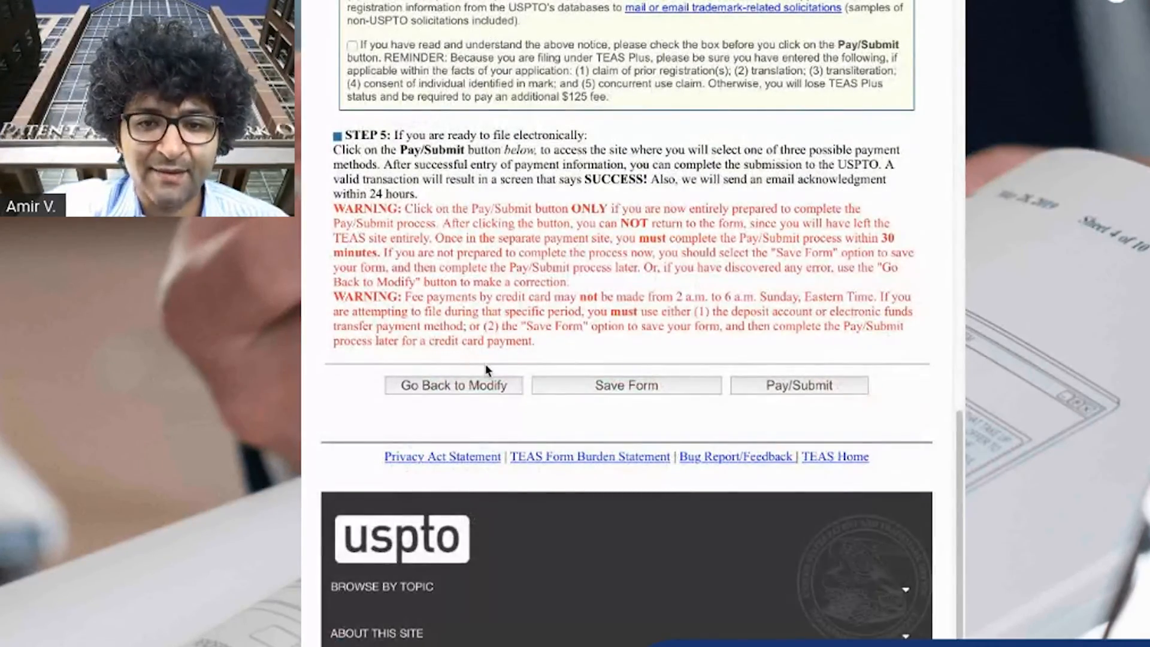
Go back to modify the form, step back to the goods and services page, then continue forward and validate again
left_click(449, 392)
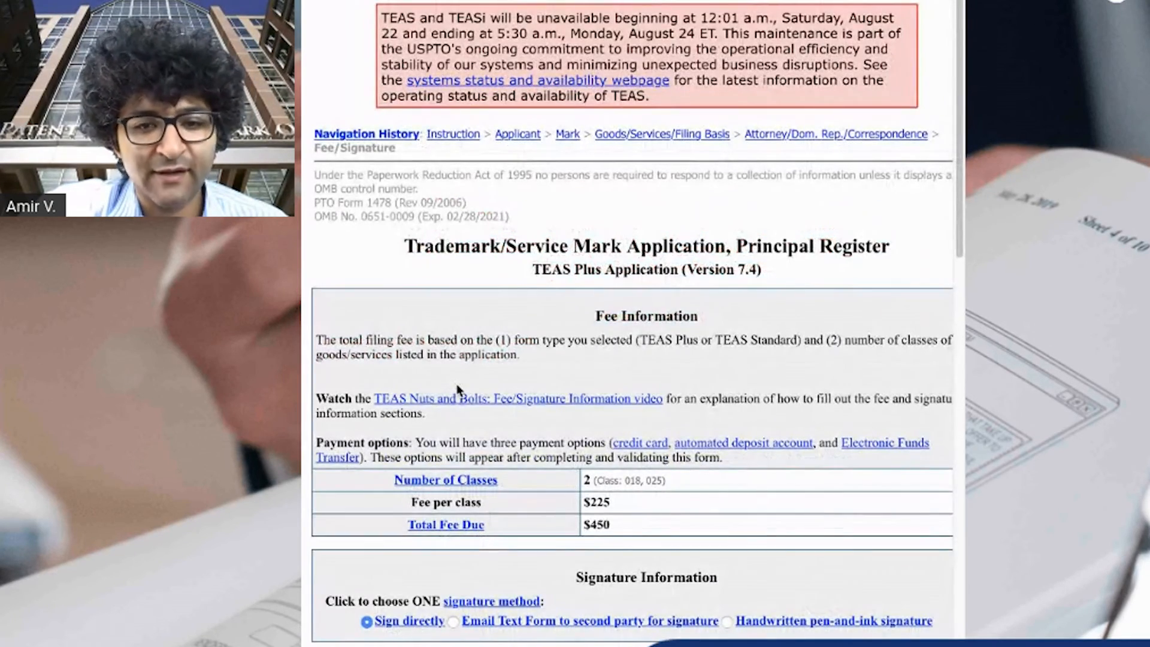
scroll(553, 422, "down", 15)
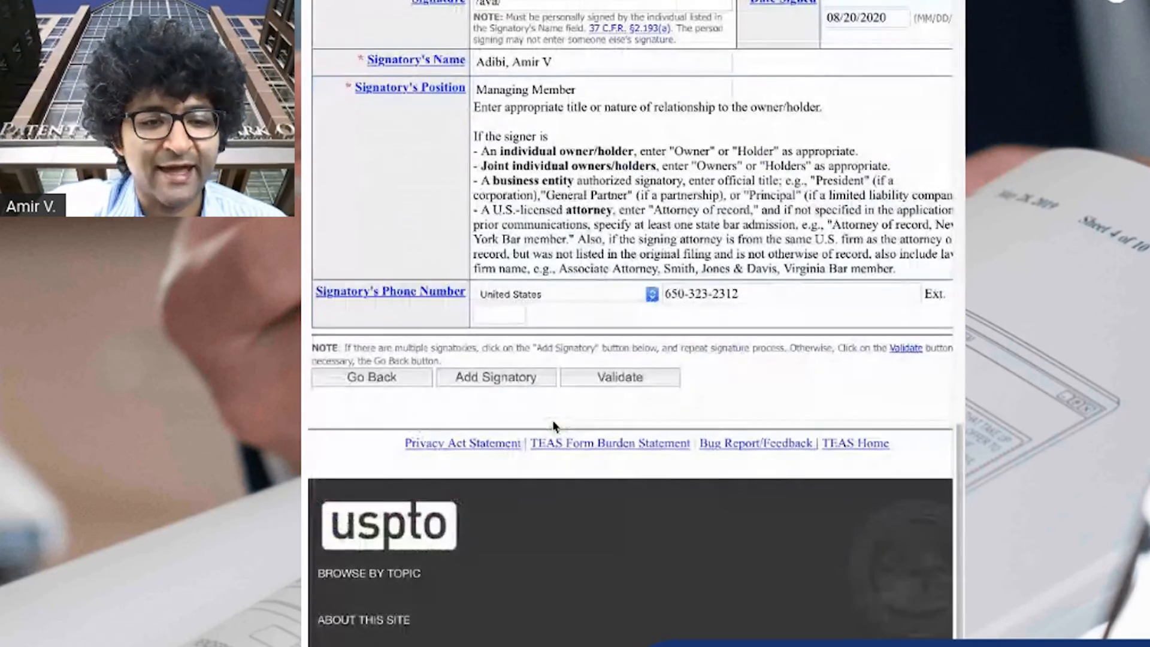
left_click(383, 380)
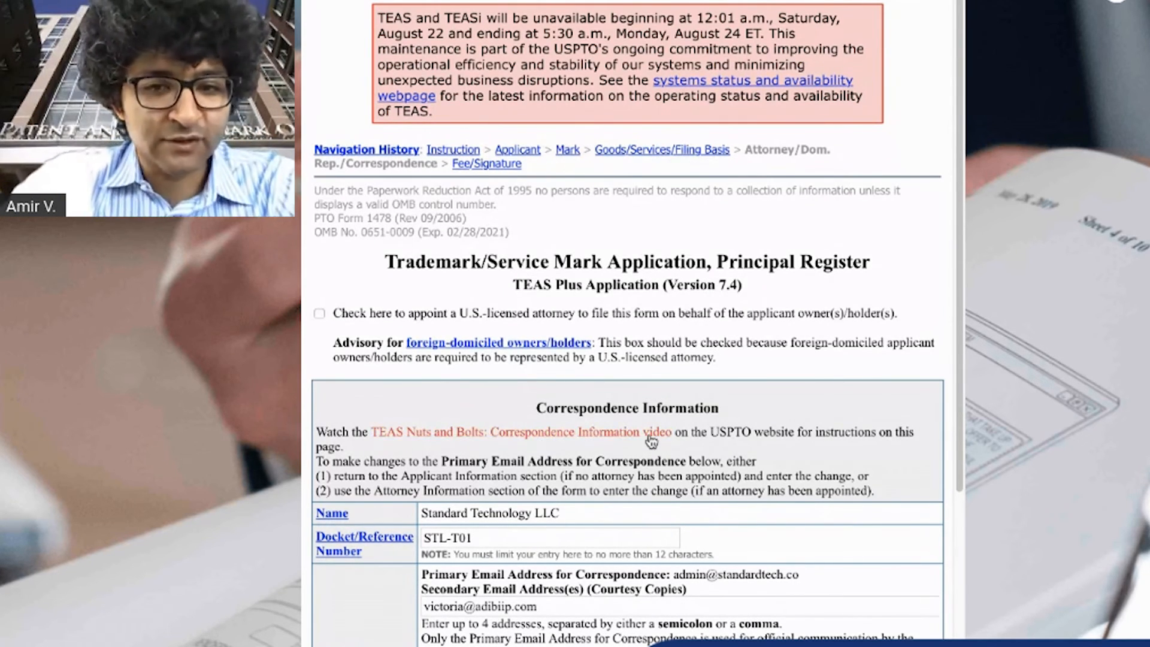
scroll(638, 462, "down", 1)
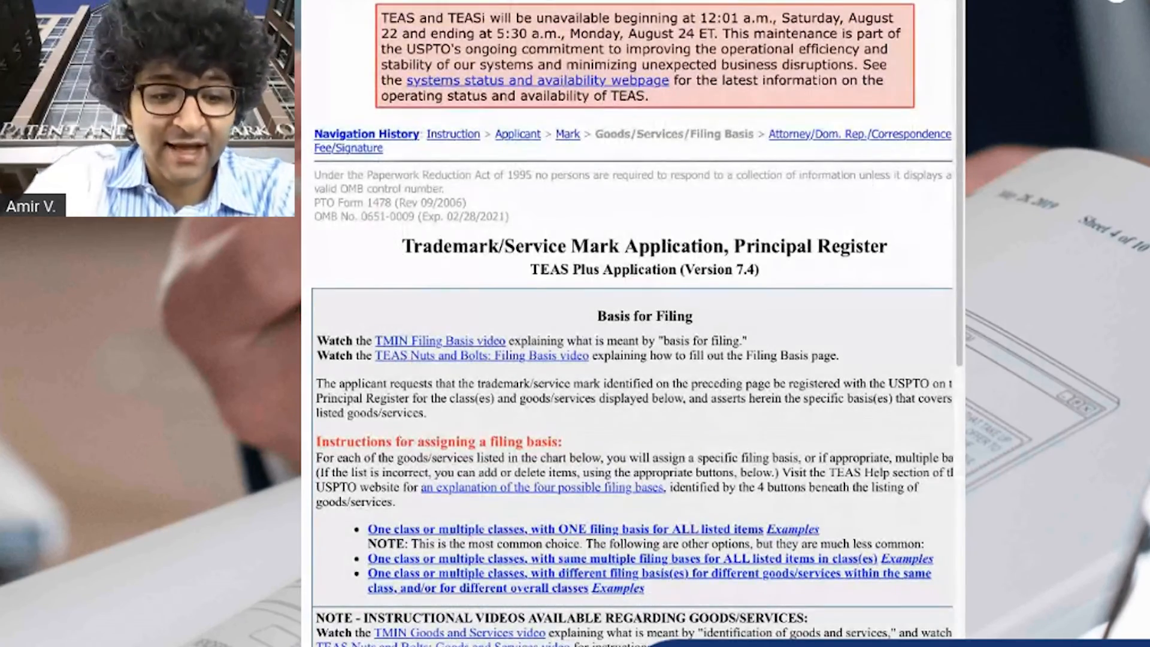
scroll(463, 613, "down", 7)
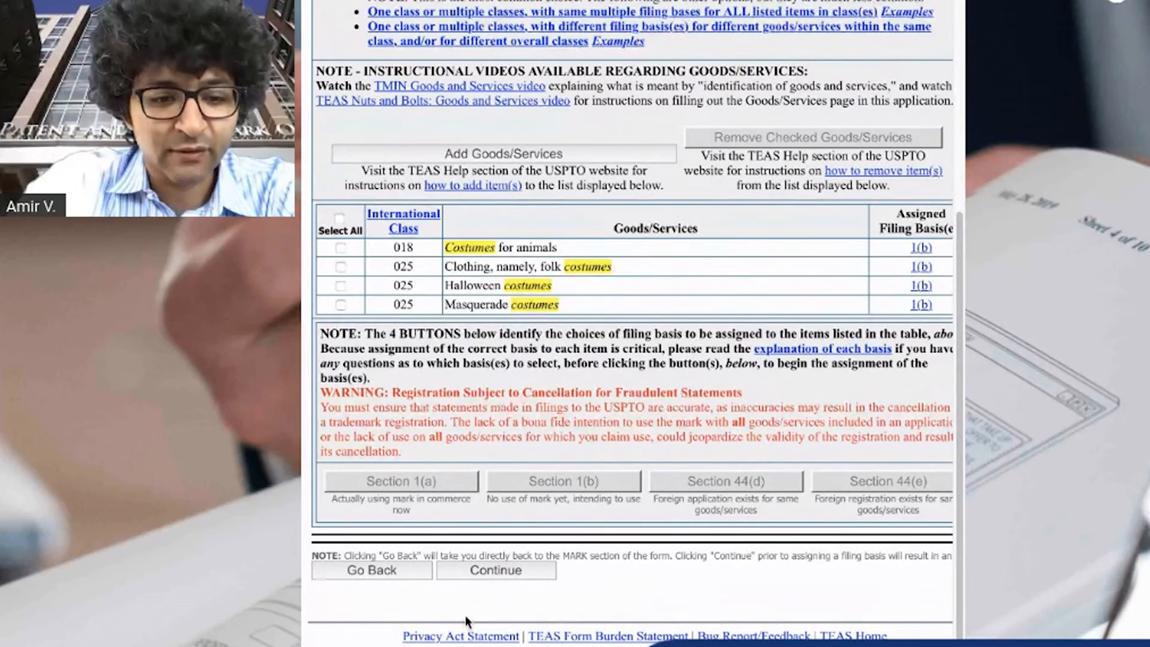
left_click(509, 572)
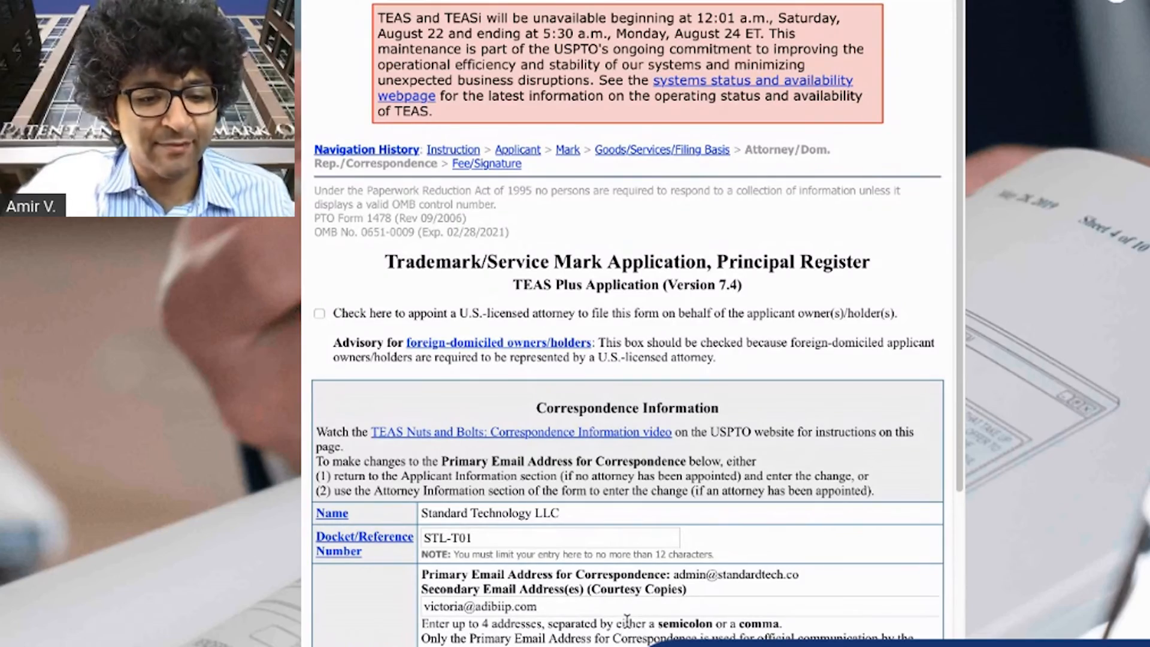
scroll(625, 575, "down", 5)
left_click(480, 375)
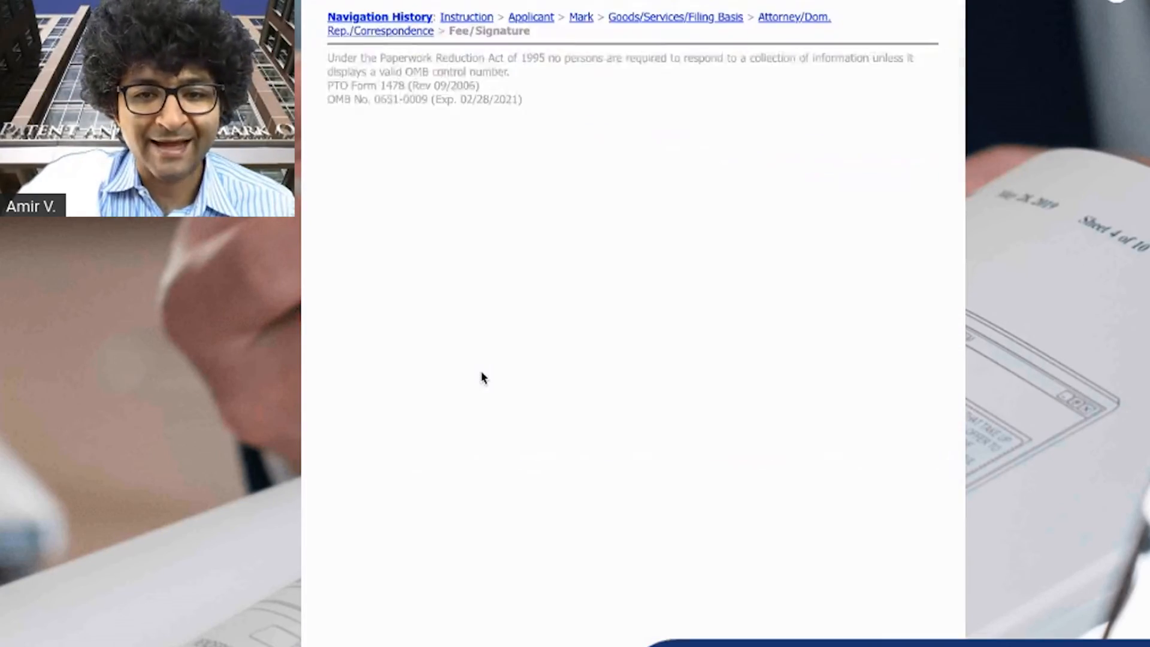
scroll(587, 635, "down", 15)
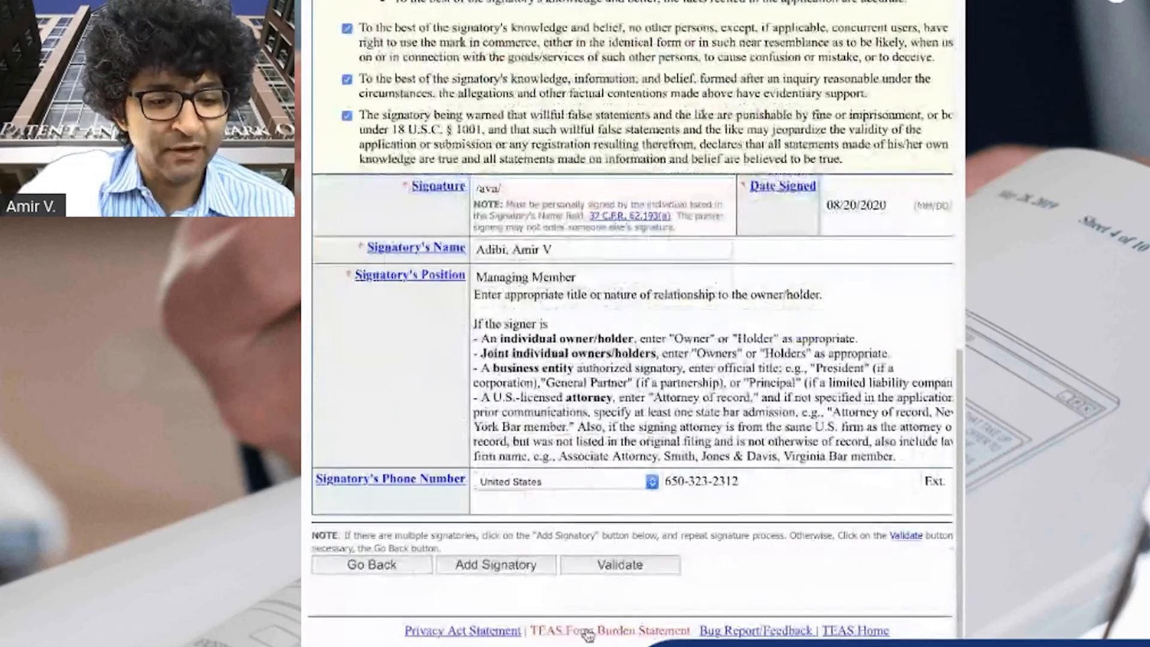
left_click(629, 567)
Tick the important notice acknowledgment checkbox and proceed to pay and submit the application
scroll(622, 581, "down", 15)
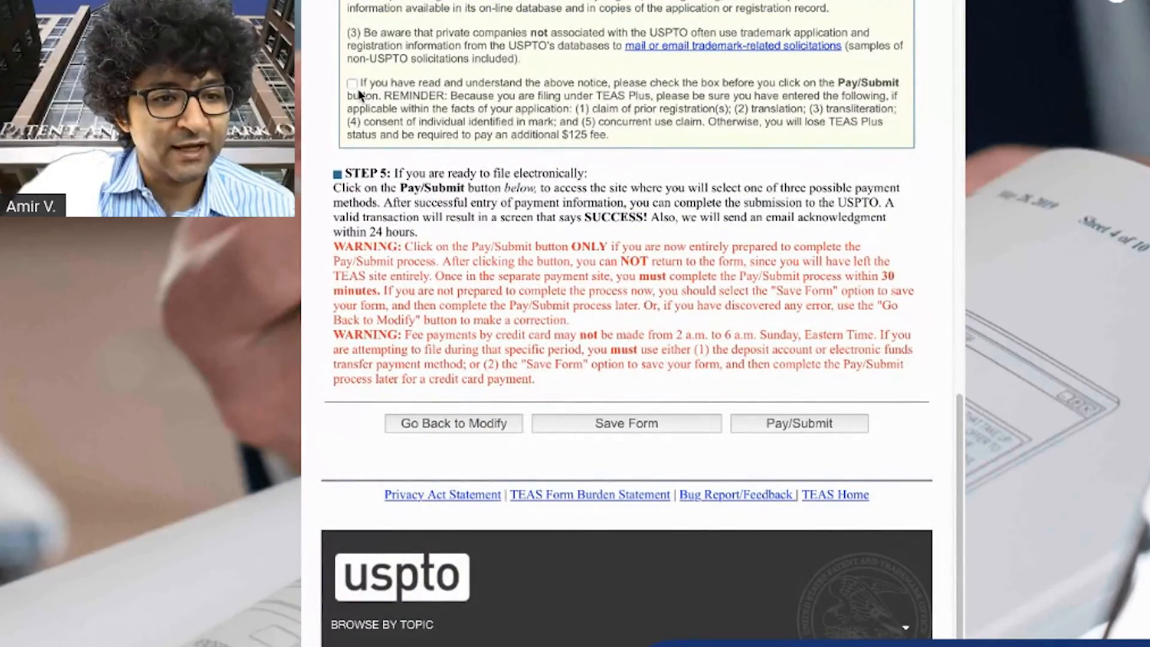
scroll(605, 445, "down", 1)
scroll(605, 445, "up", 3)
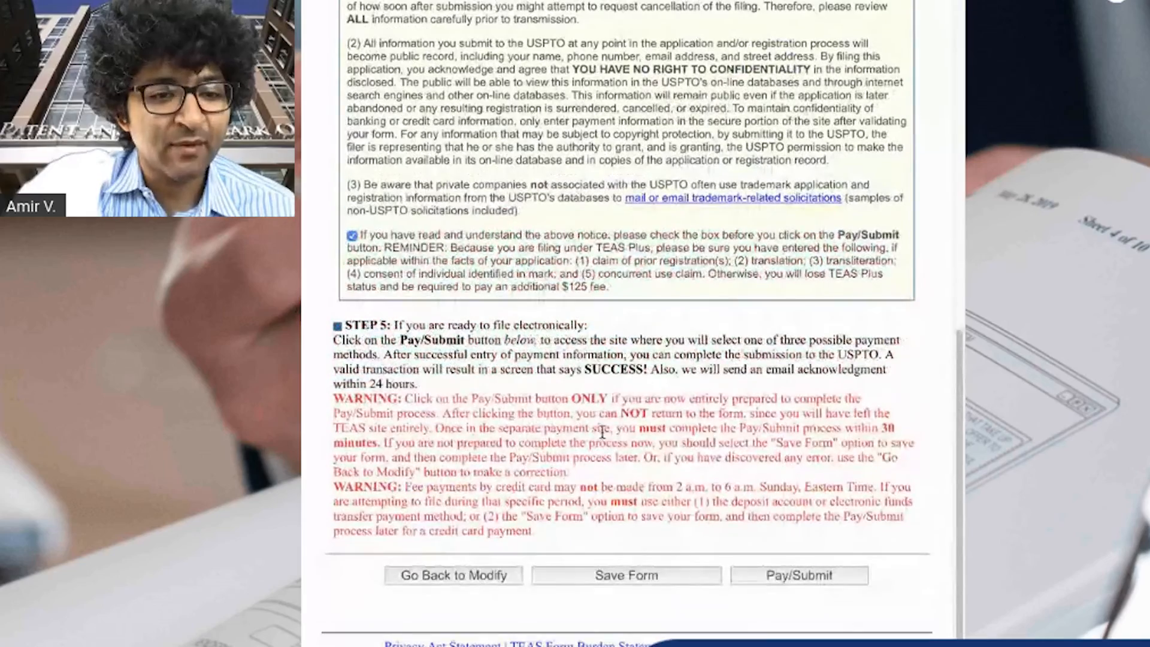
left_click_drag(616, 295, 419, 0)
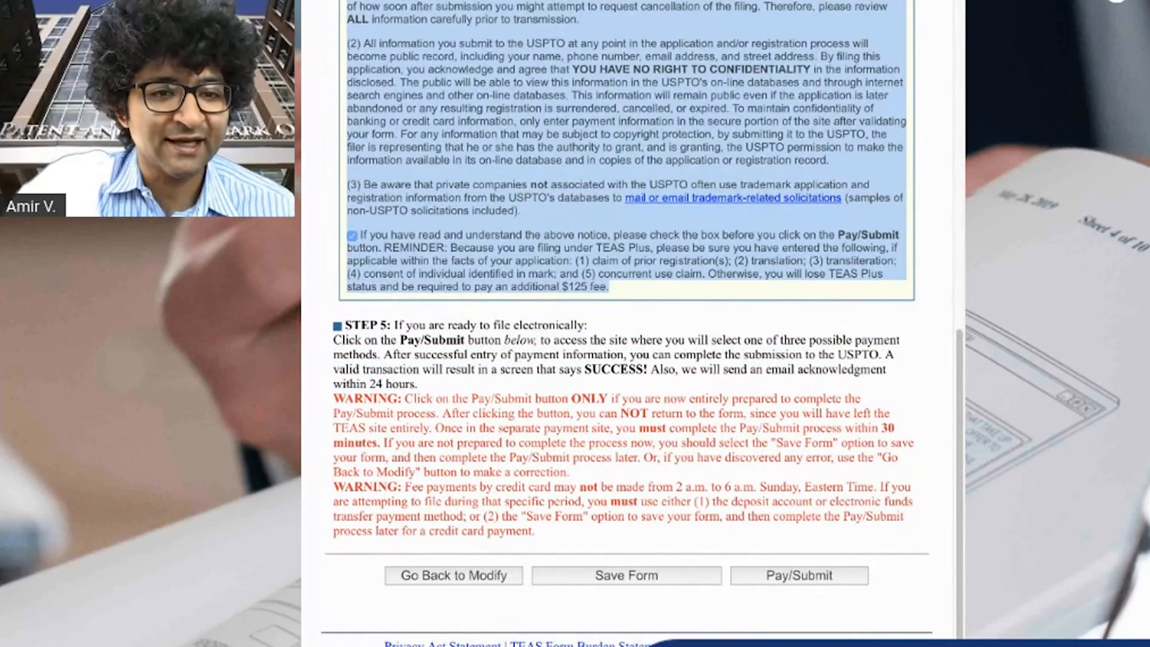
left_click(490, 193)
scroll(563, 212, "down", 1)
scroll(700, 362, "up", 15)
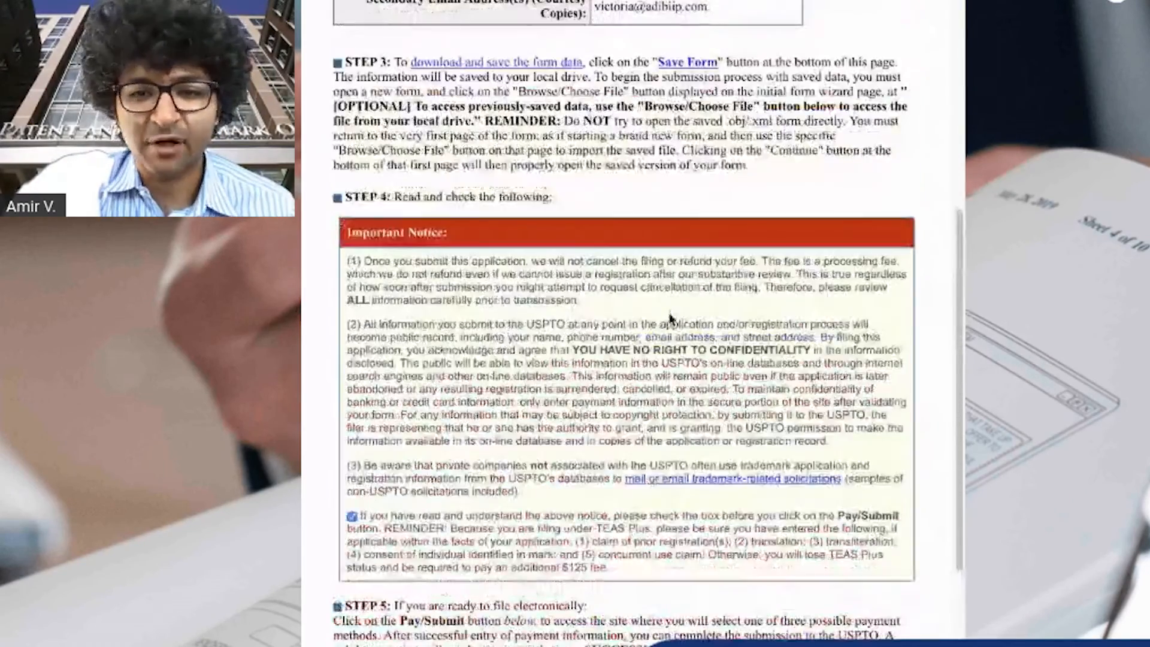
scroll(702, 365, "down", 15)
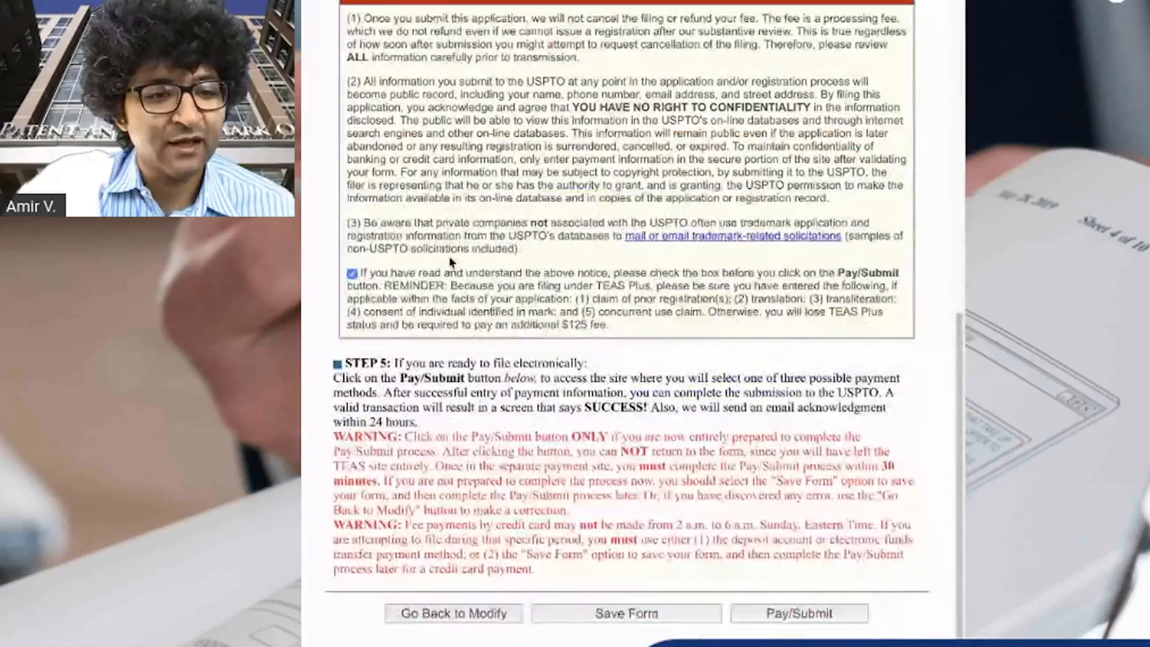
left_click(785, 612)
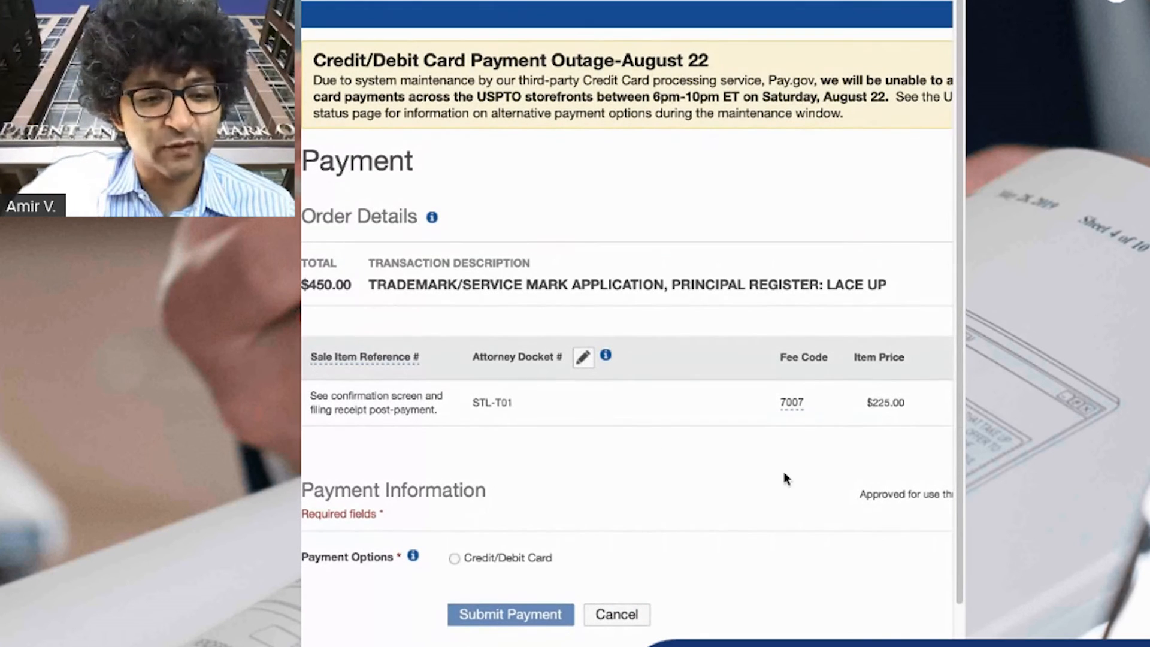
Choose credit/debit card payment on the payment page and review the card and billing address fields
scroll(736, 458, "down", 3)
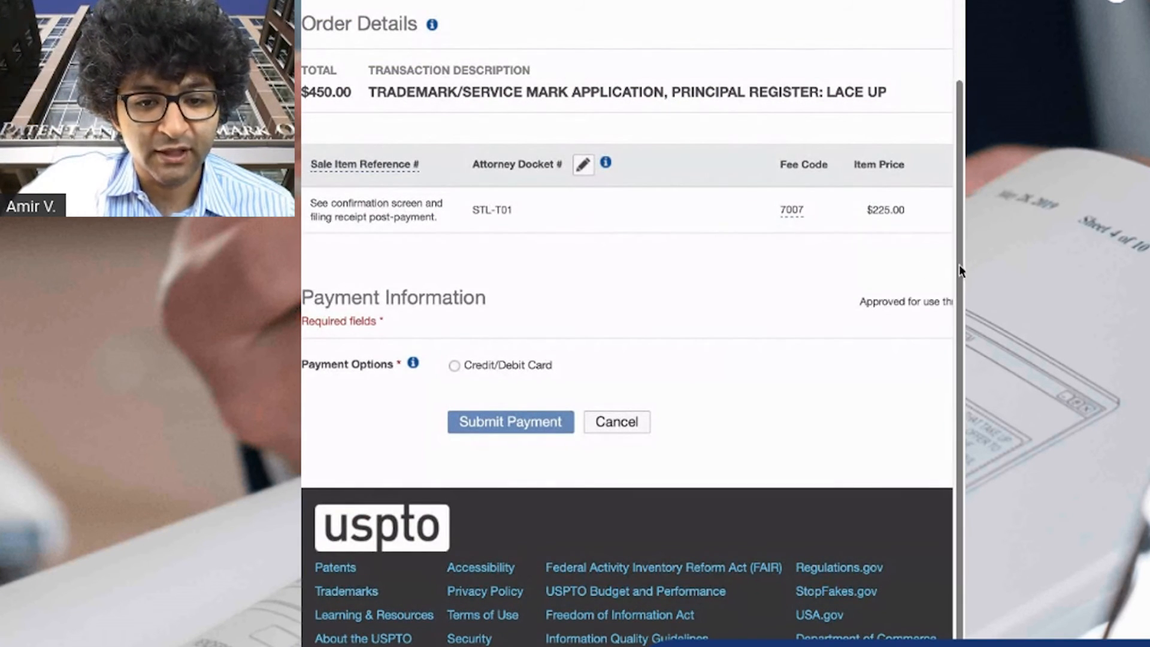
left_click_drag(958, 264, 1093, 266)
left_click_drag(1042, 214, 988, 210)
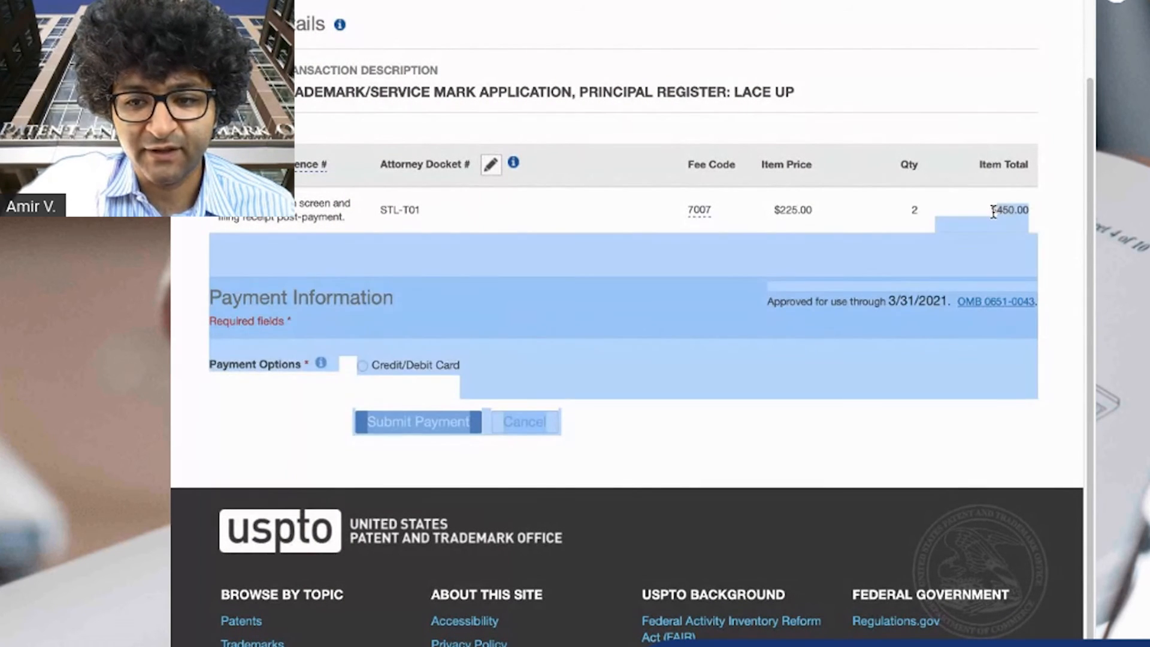
left_click(986, 211)
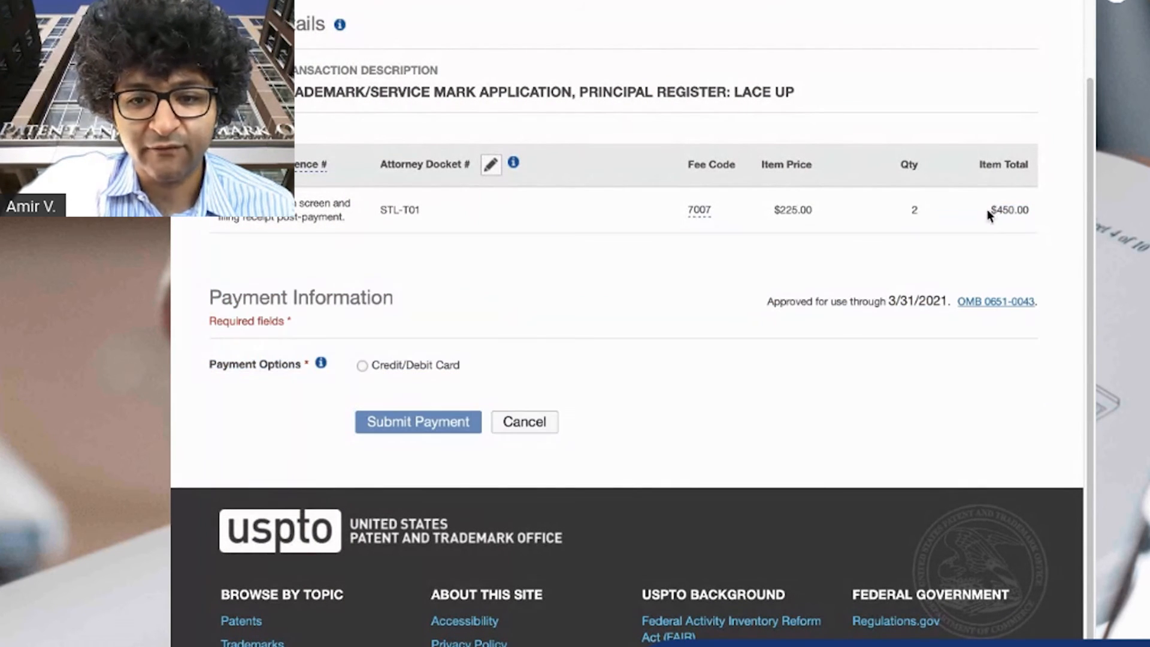
left_click(362, 367)
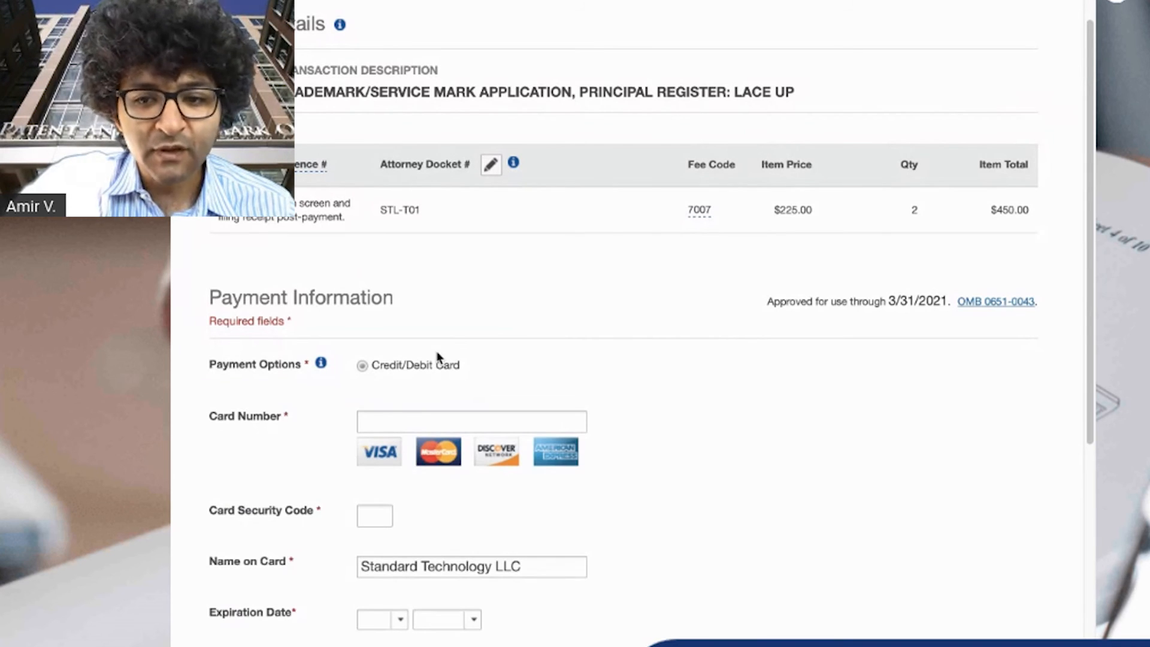
left_click(461, 414)
left_click(401, 381)
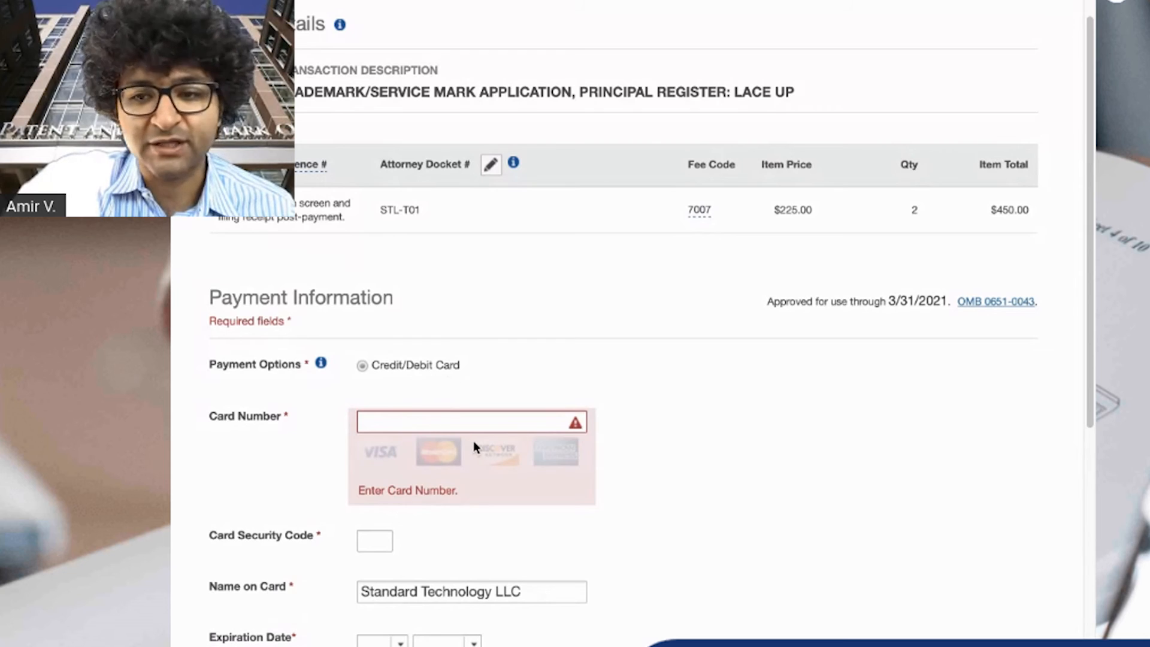
scroll(473, 441, "down", 8)
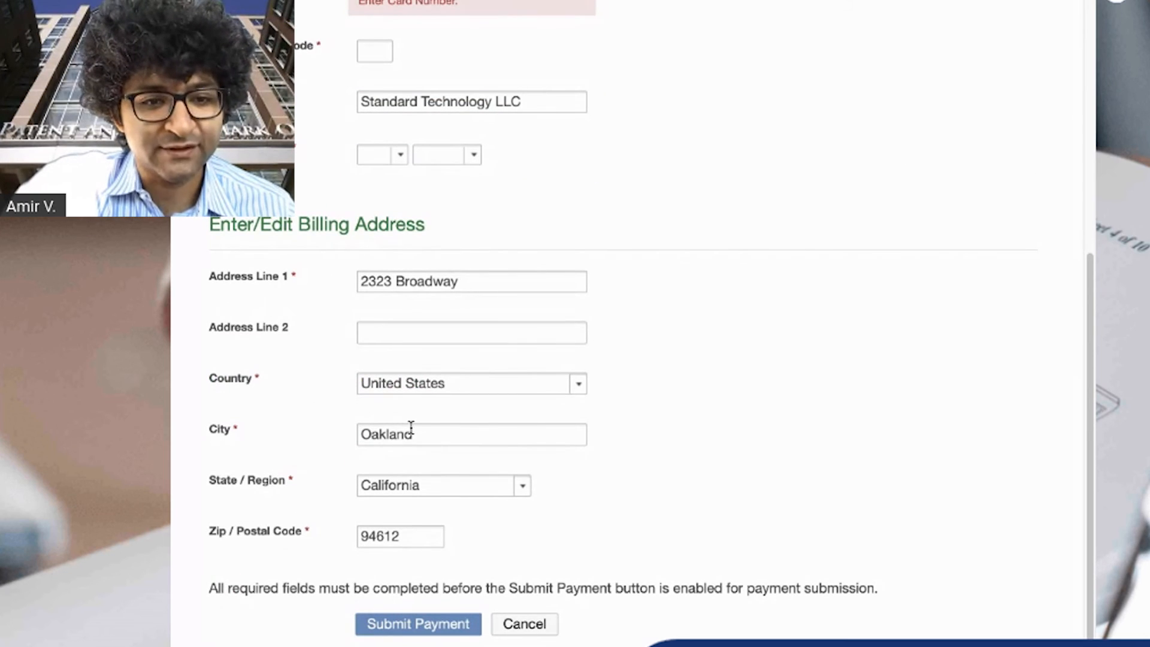
scroll(449, 440, "down", 4)
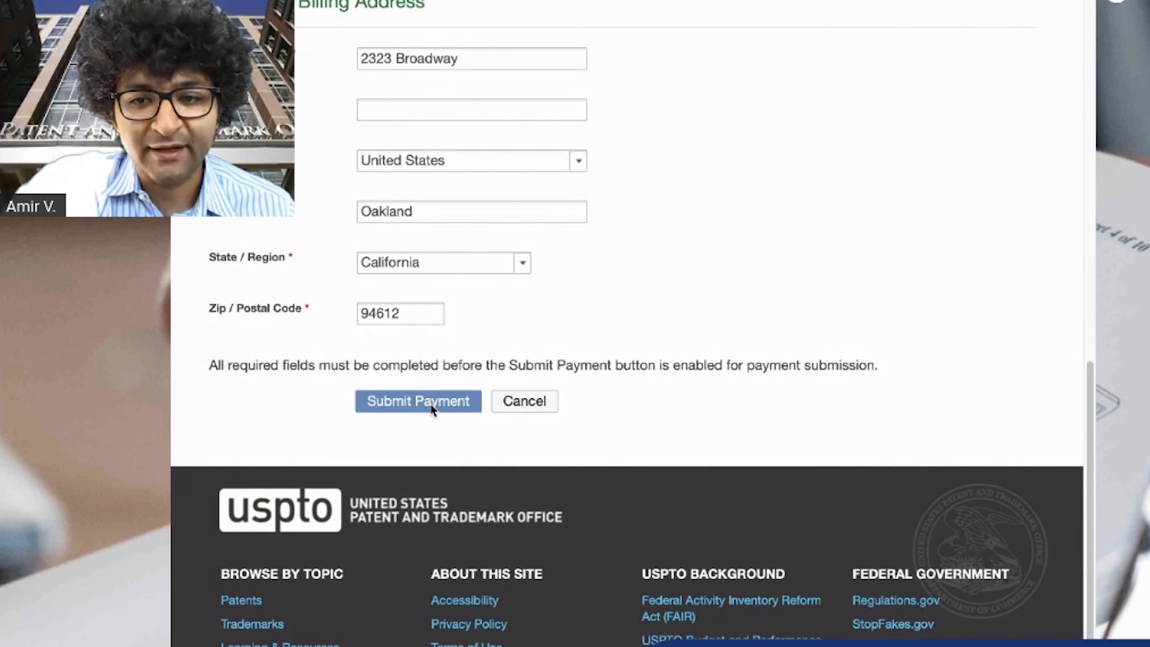